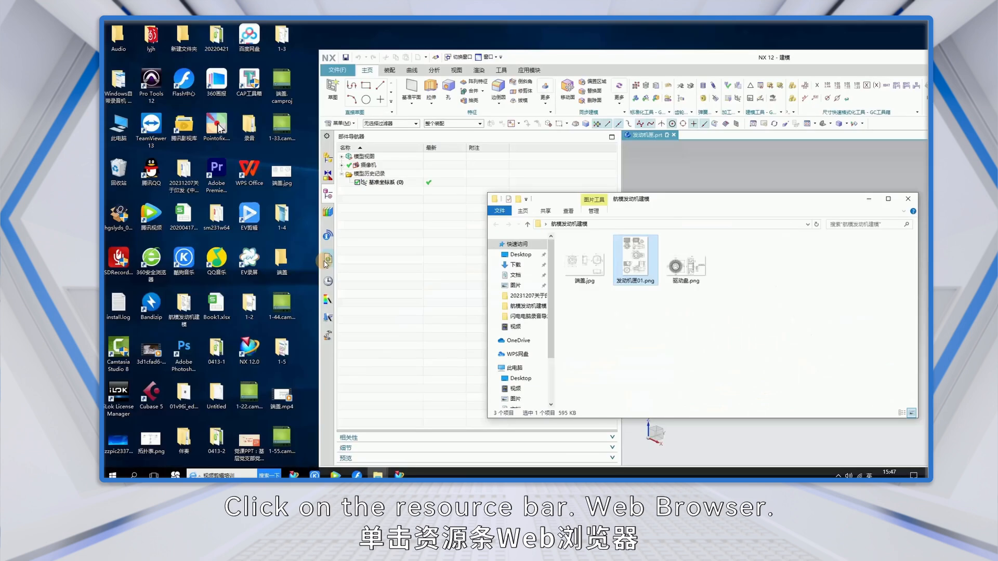
Show the reference drawing 发动机匣01.png in the built-in web browser and minimize the file window.
click(326, 262)
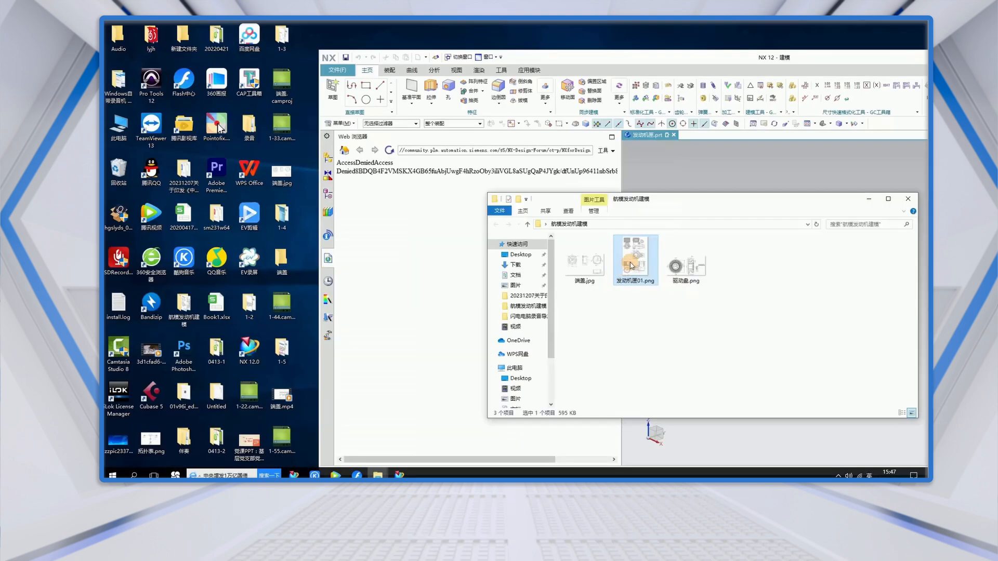
click(632, 265)
drag(632, 265, 391, 274)
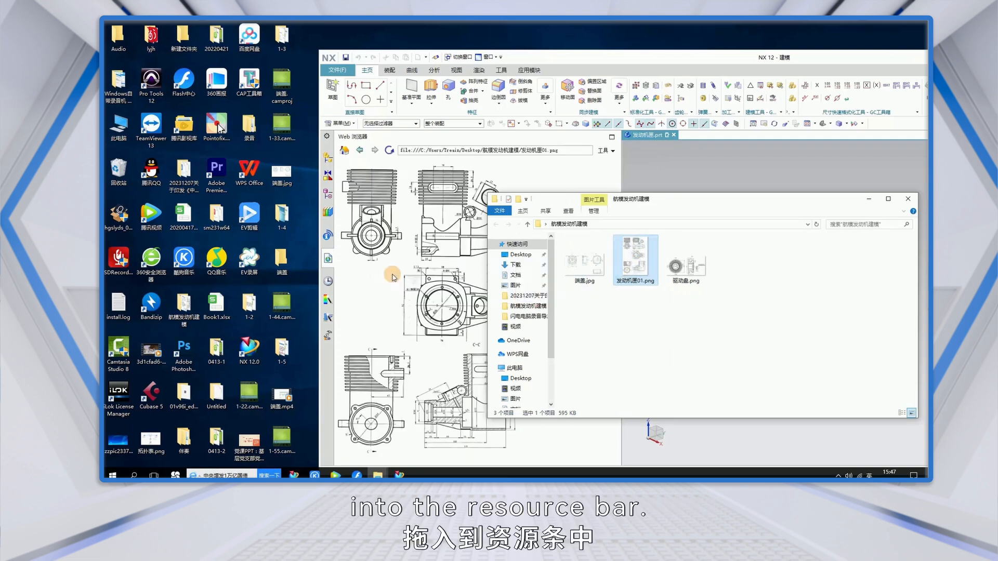
click(869, 200)
Set the sketch preferences to show dimension labels as values (值) and turn off continuous auto dimensioning.
click(121, 91)
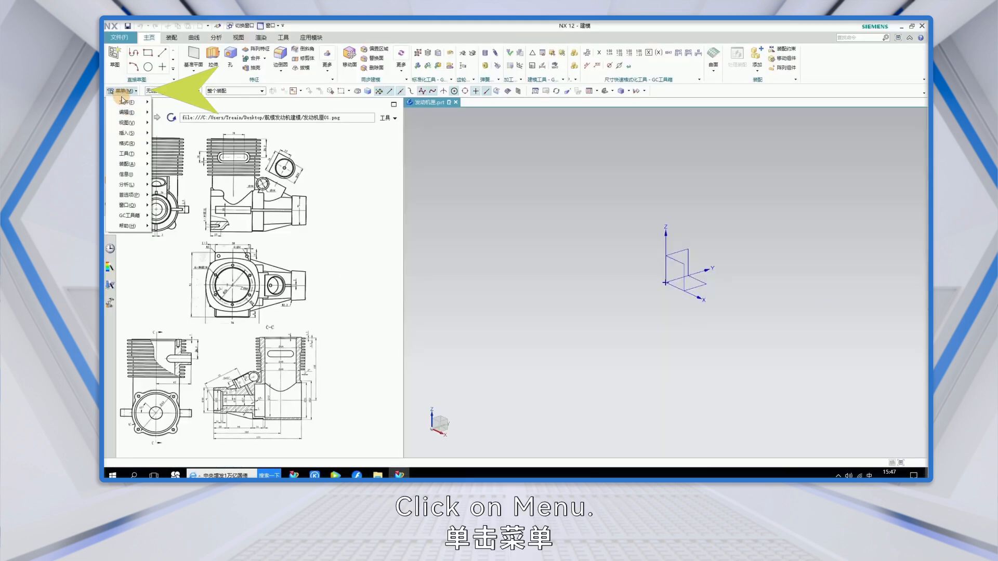
mouse_move(132, 187)
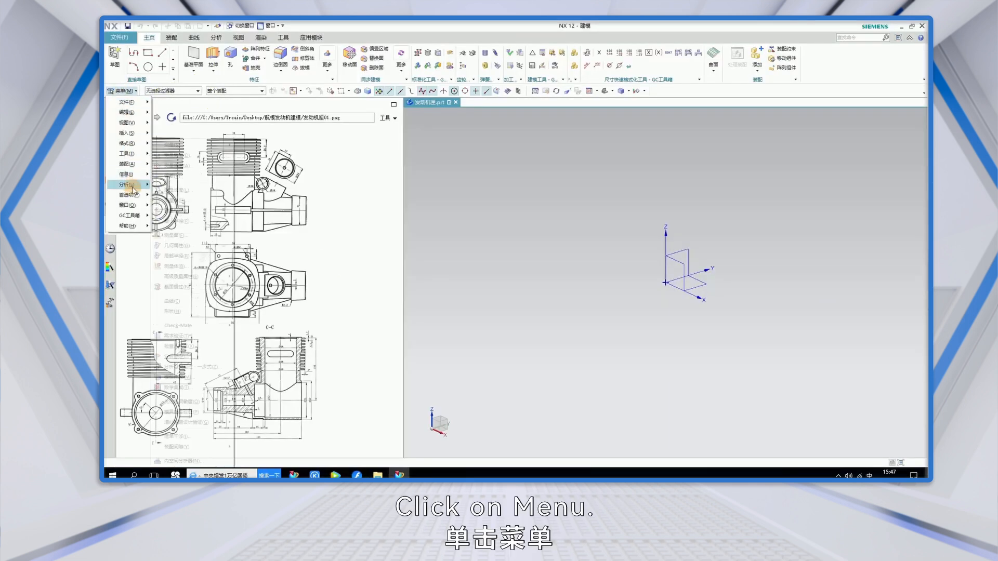
click(177, 198)
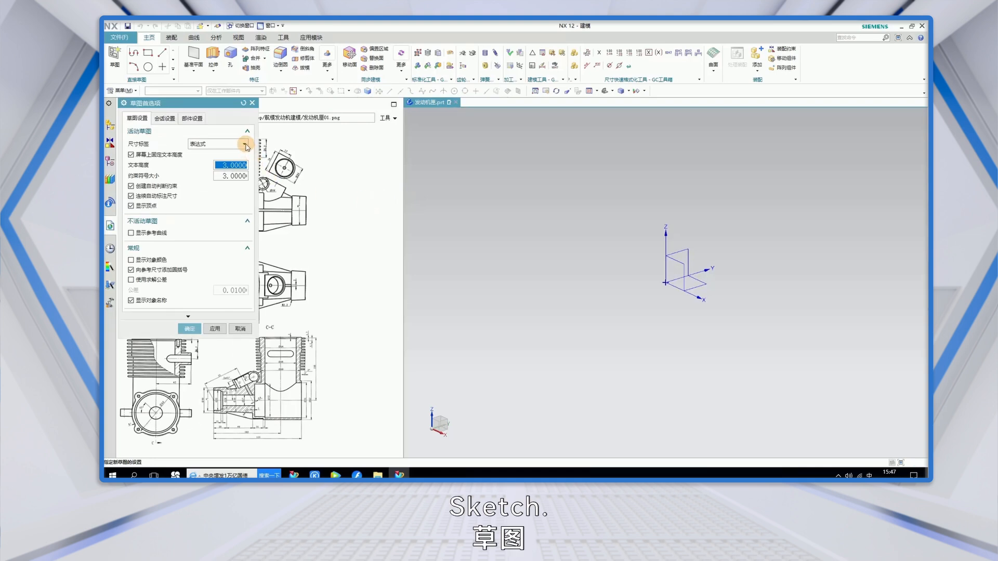
click(246, 144)
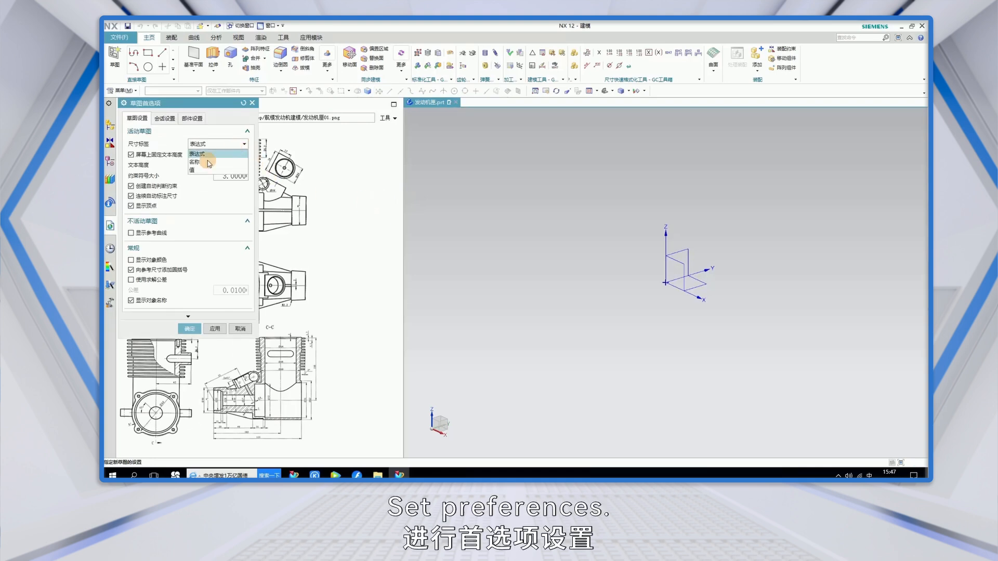
click(197, 170)
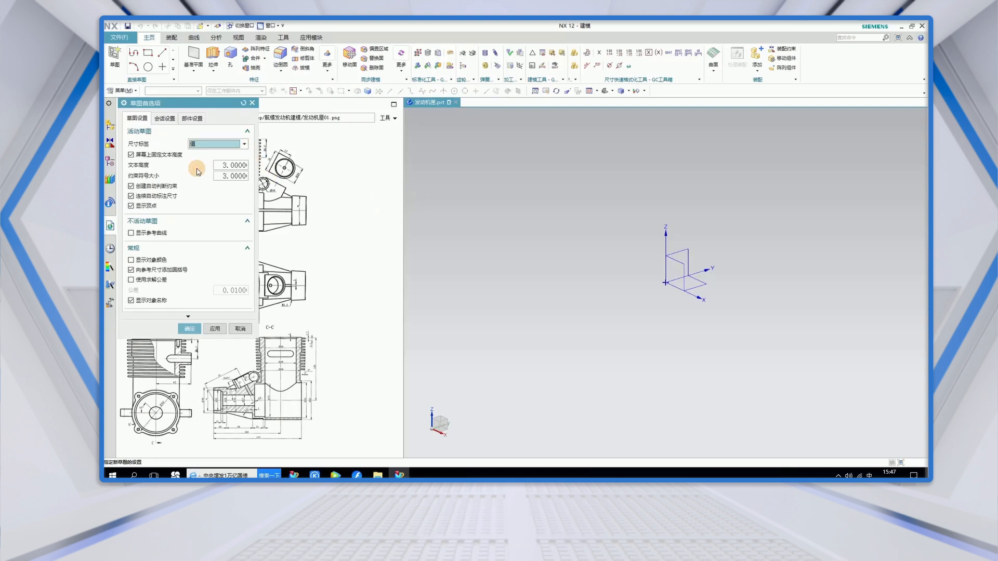
click(132, 196)
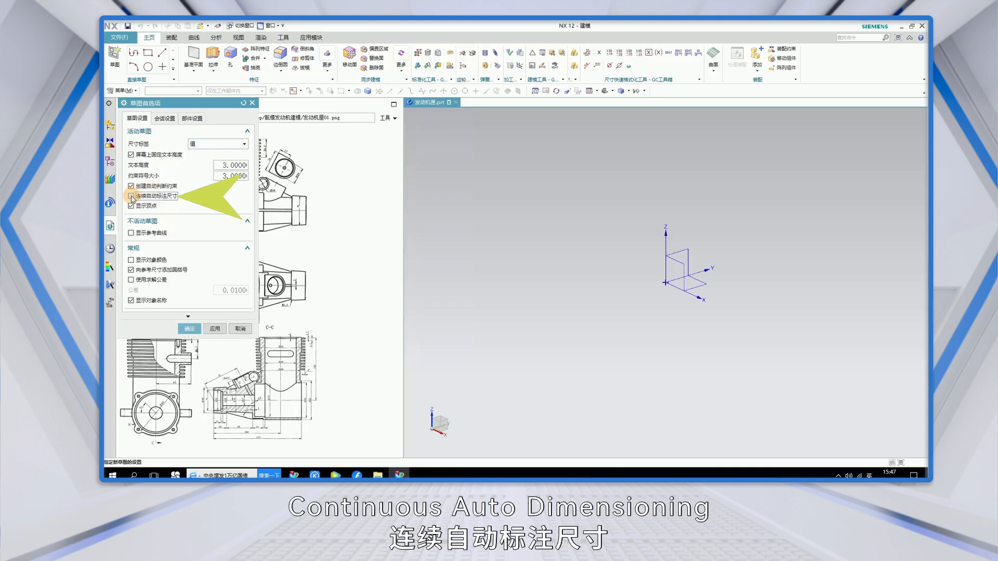
click(186, 329)
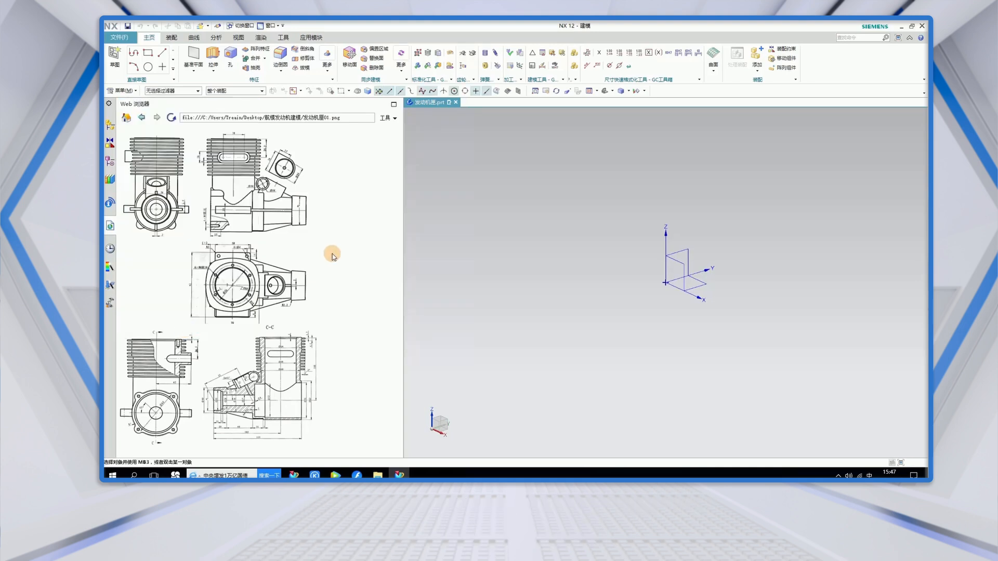
Customize the ribbon by adding the Insert command Sketch in Task Environment (在任务环境中绘制草图) beside the Sketch command.
right_click(884, 93)
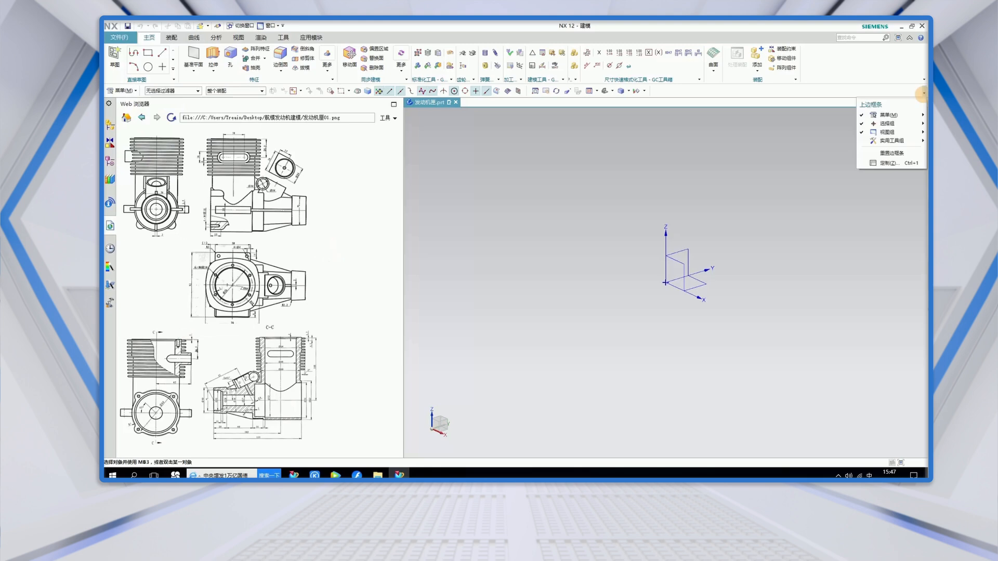
click(886, 164)
click(637, 237)
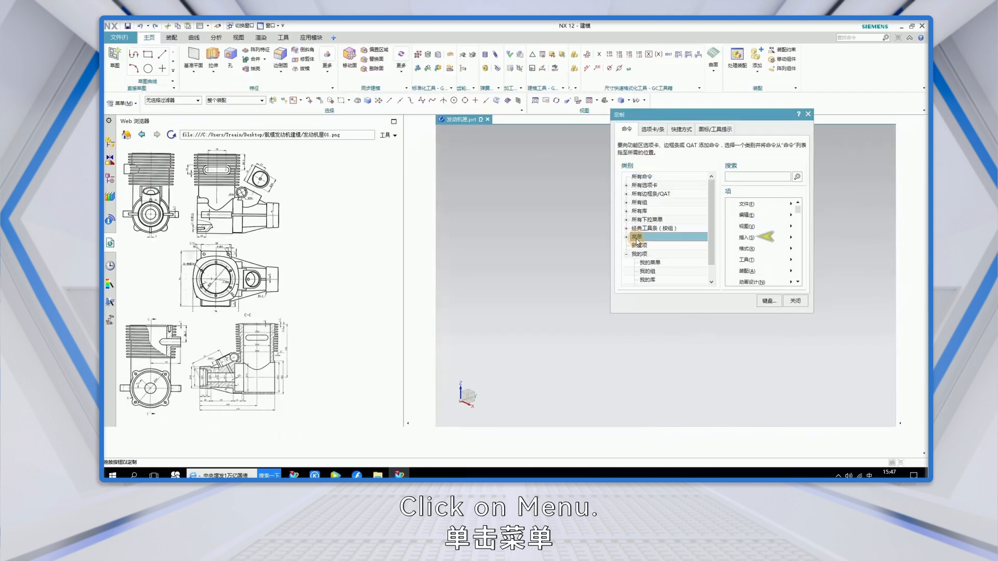
double_click(638, 238)
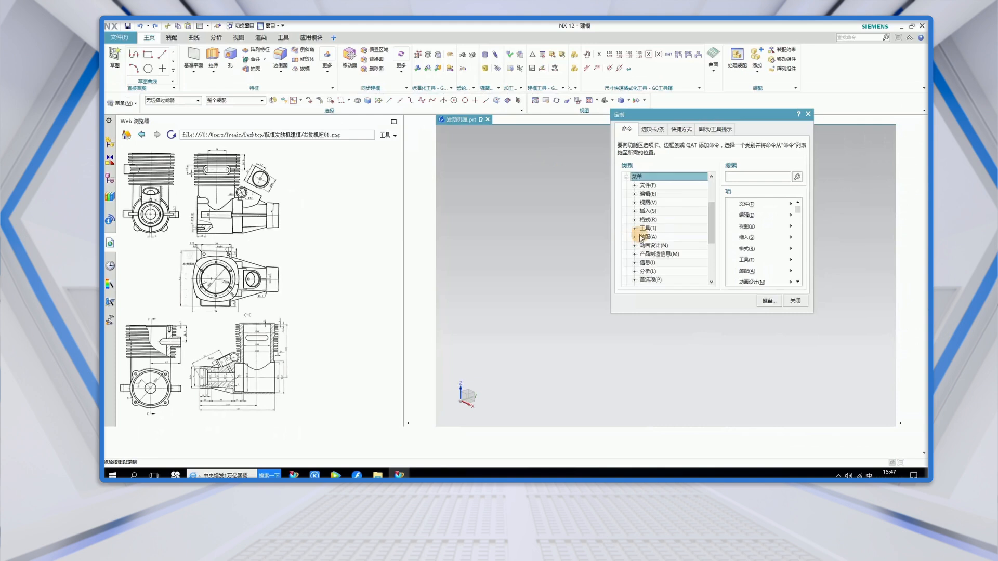
click(648, 211)
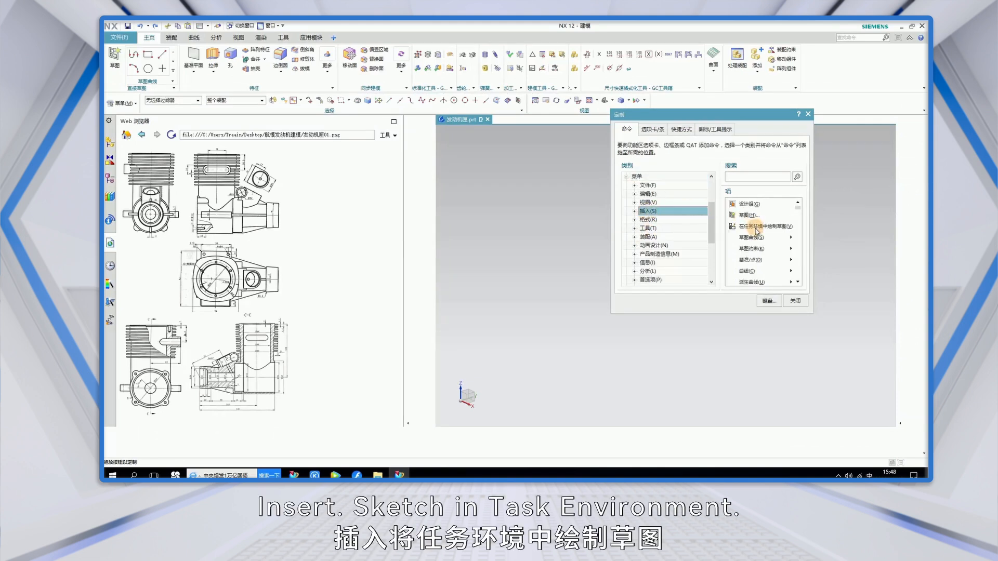
mouse_move(757, 231)
mouse_down()
mouse_move(306, 139)
mouse_move(167, 78)
mouse_move(116, 69)
mouse_up()
click(796, 301)
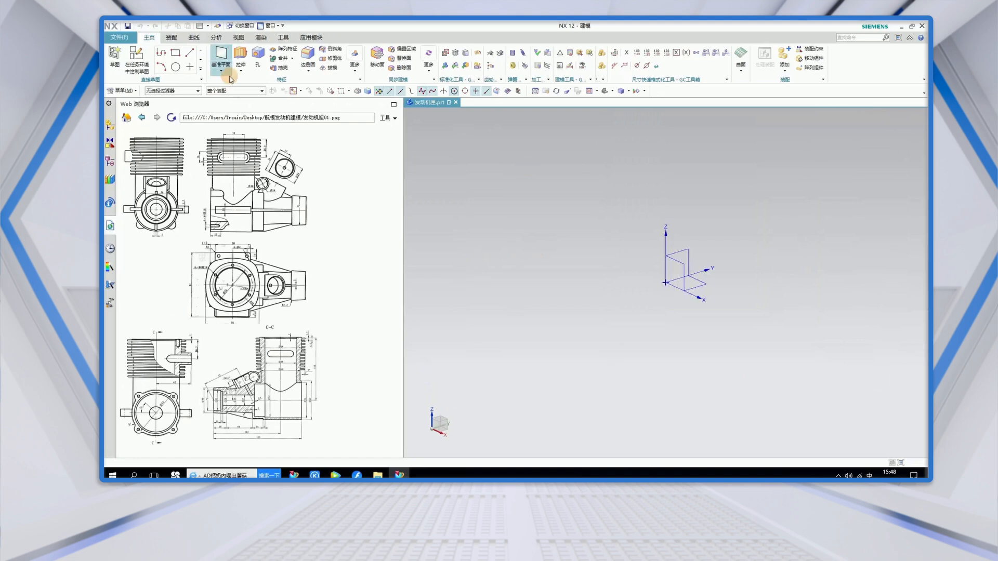
Start a task-environment sketch on the default XY plane and enlarge section C-C of the reference drawing.
click(137, 67)
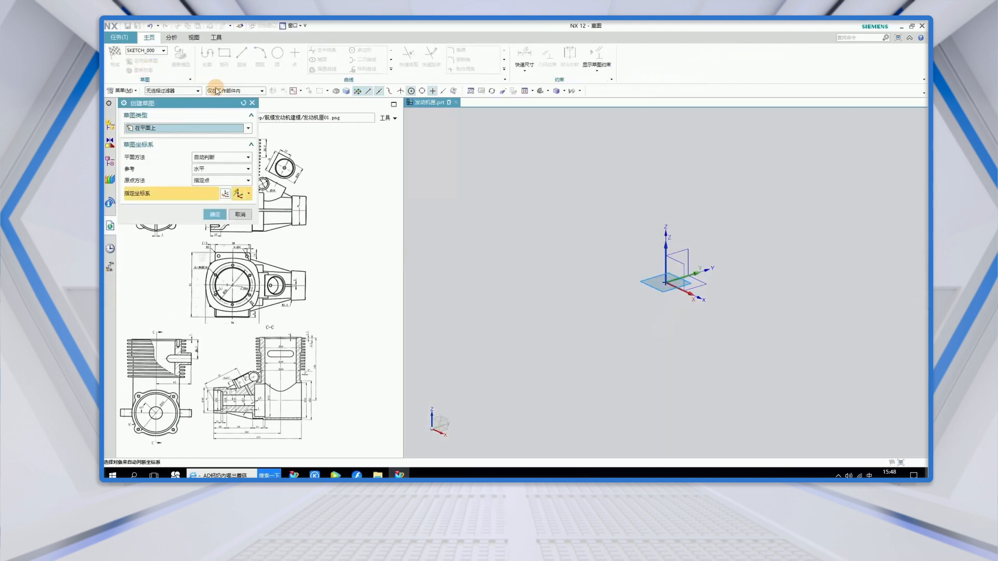
click(215, 215)
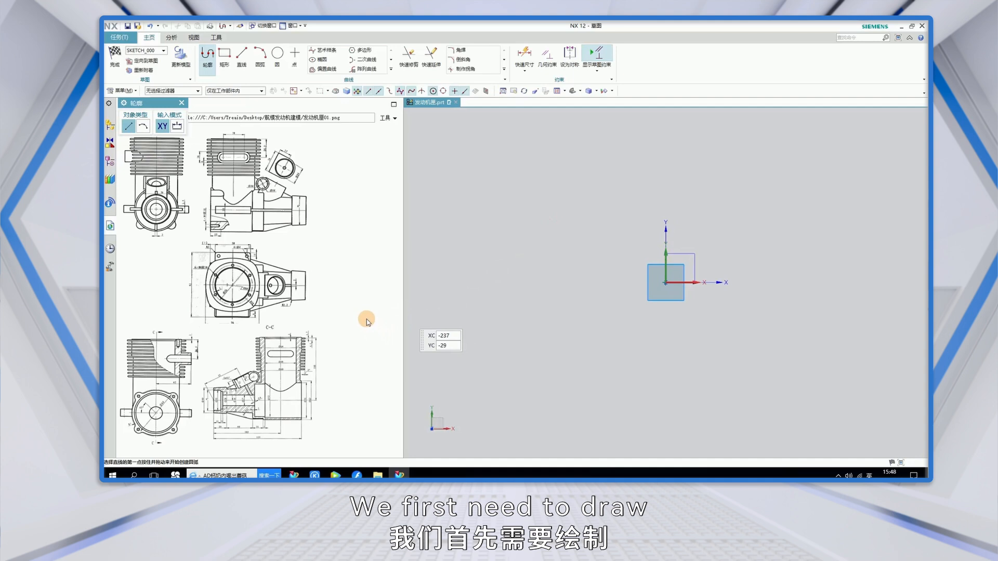
drag(403, 314, 423, 315)
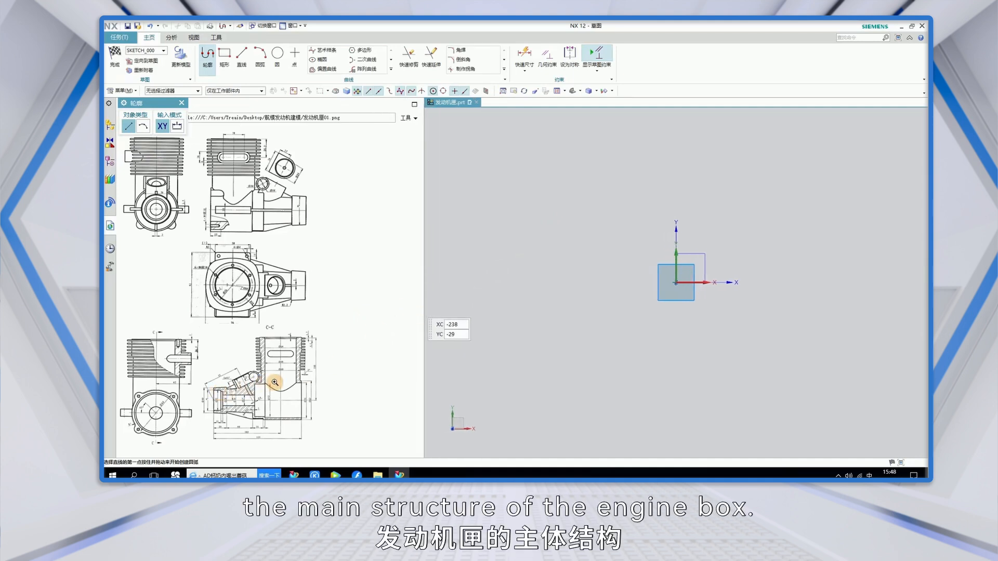
click(304, 390)
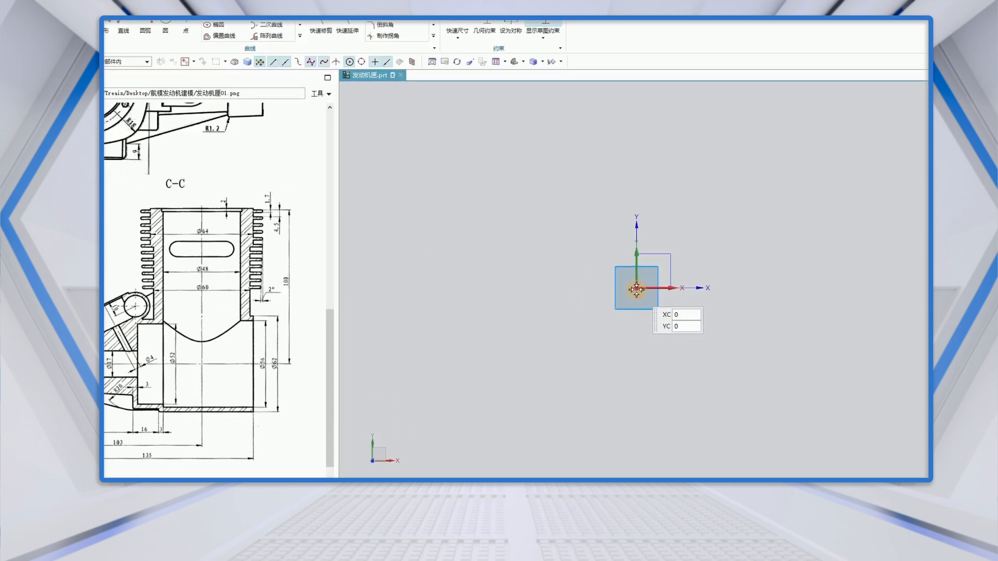
Sketch the rough stepped profile from the sketch origin: down, along two parallel slanted segments and two horizontal steps, ending with a vertical above the X axis.
click(636, 289)
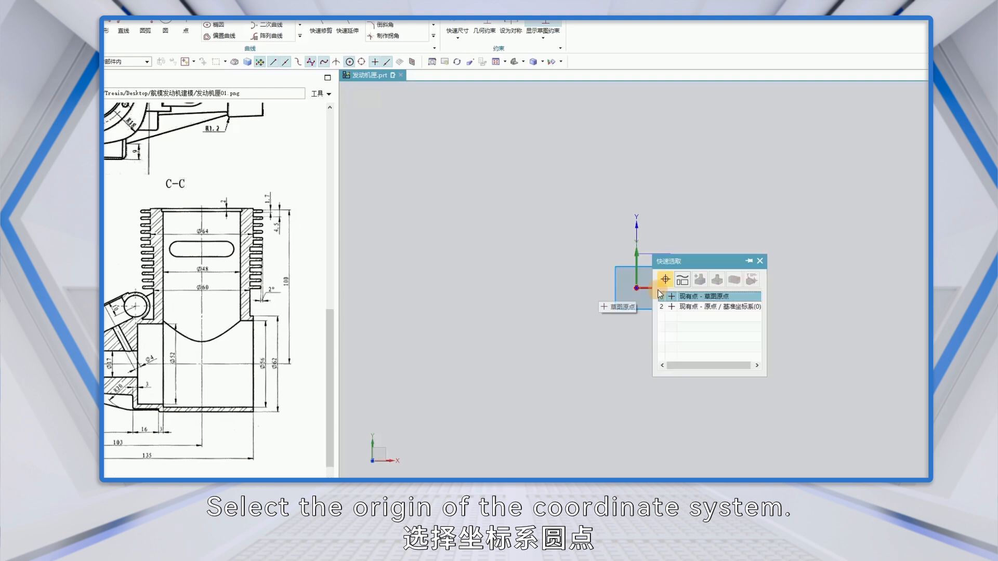
click(676, 291)
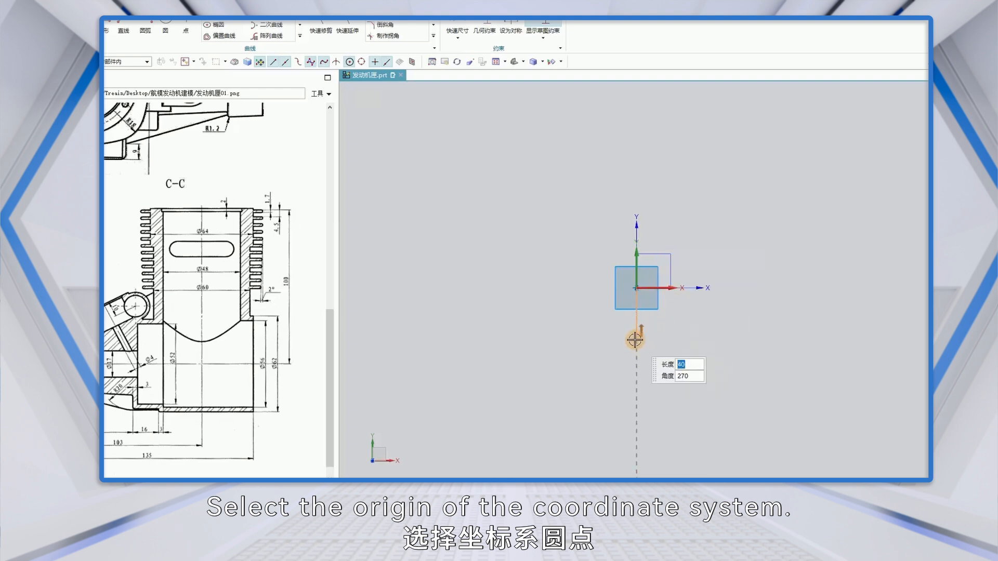
click(637, 328)
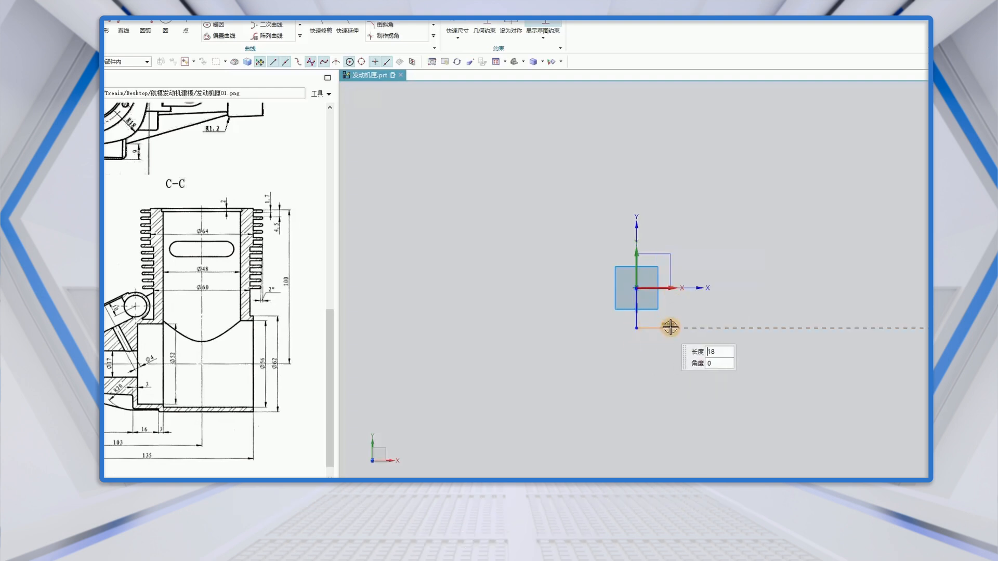
click(695, 338)
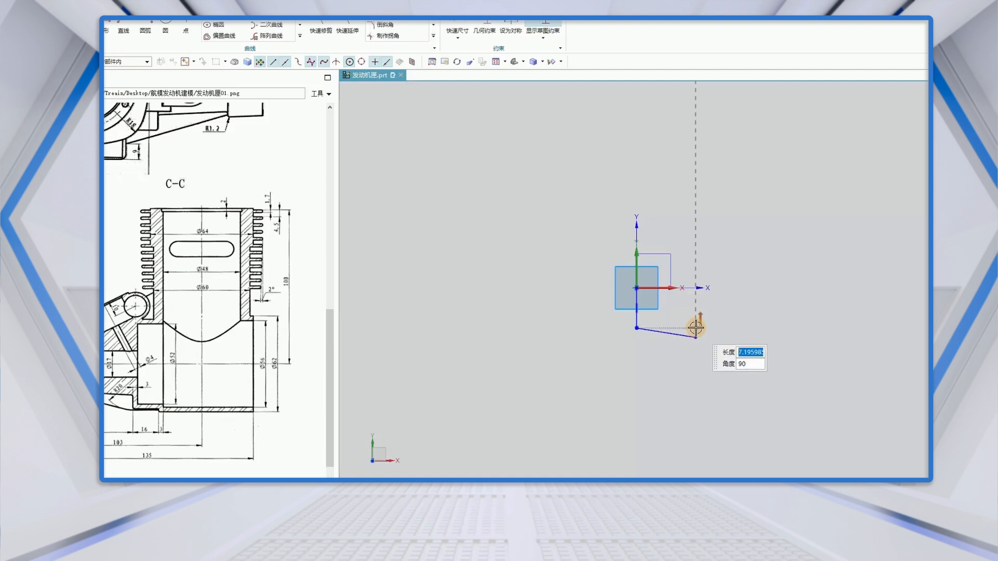
click(696, 329)
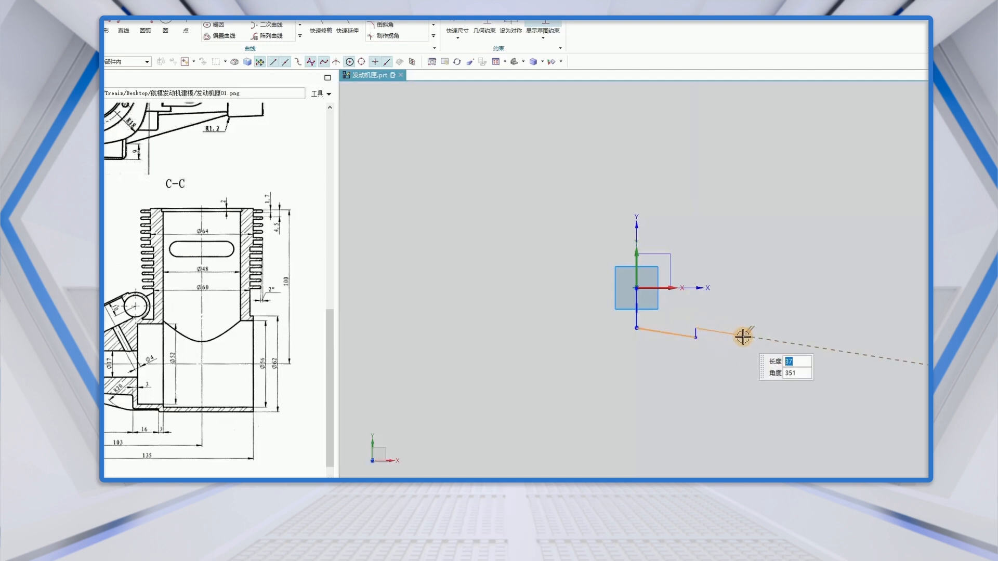
click(783, 342)
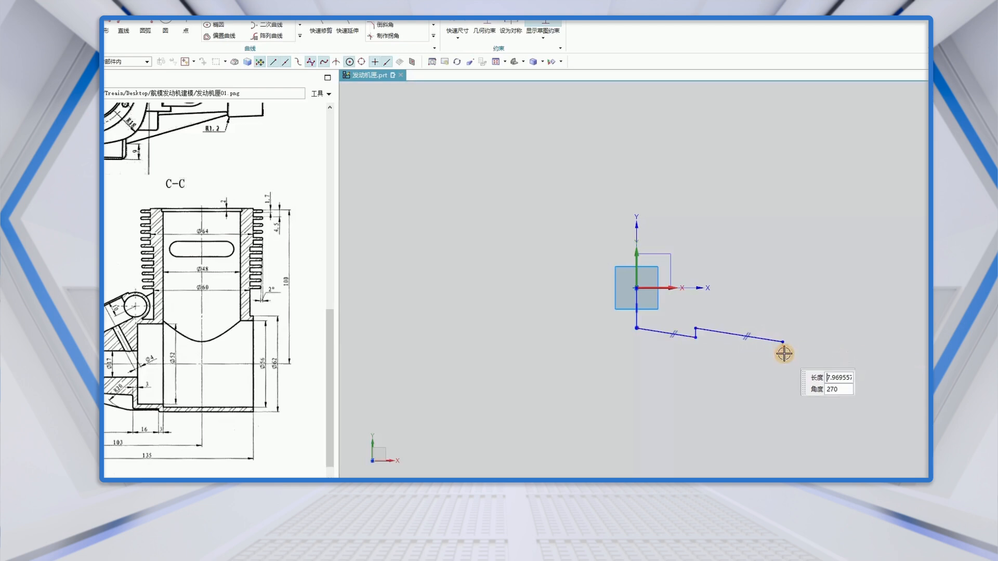
click(784, 362)
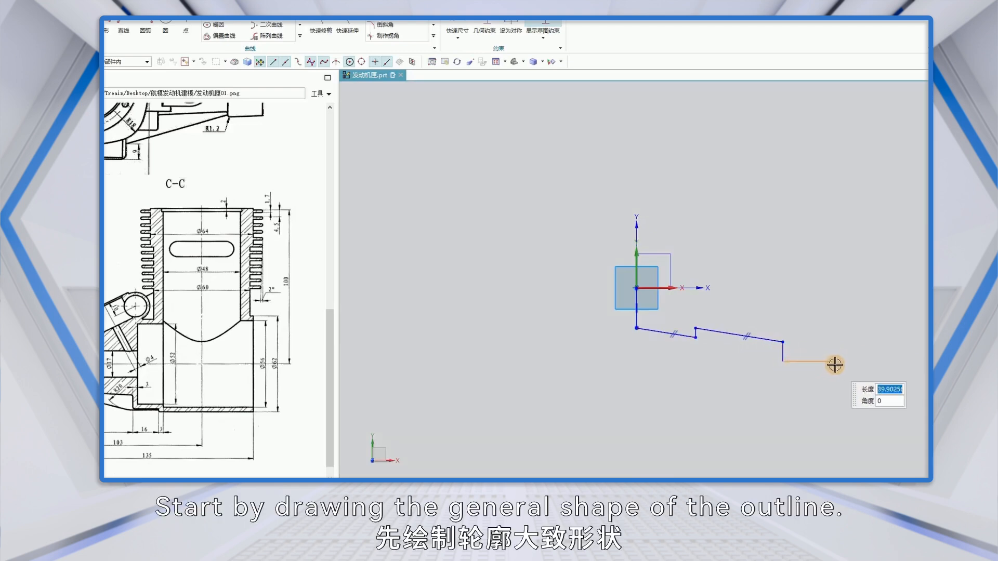
click(835, 364)
click(835, 375)
click(908, 375)
click(908, 204)
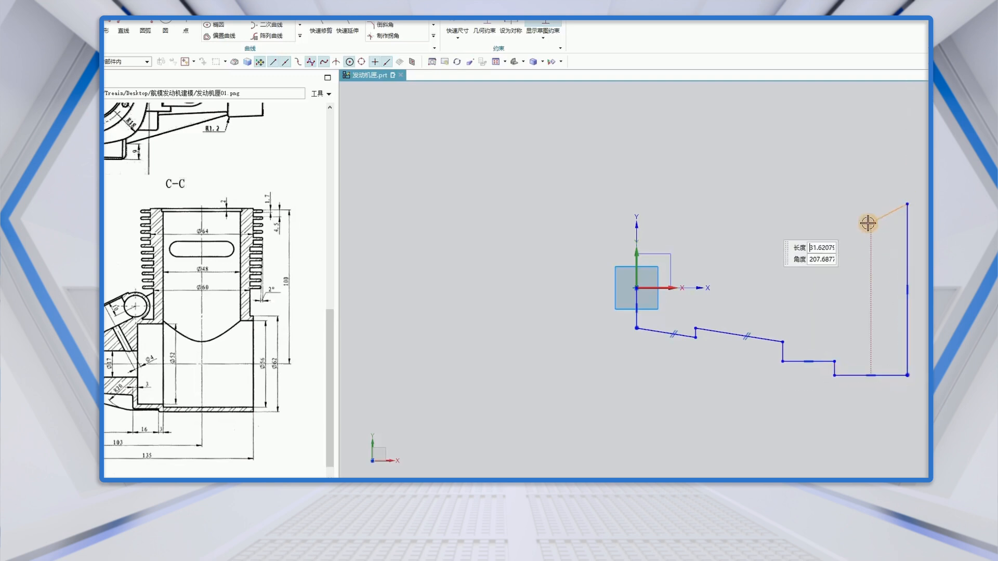
Draw a horizontal line from the sketch origin along the X axis until it crosses the profile's far vertical edge.
click(124, 32)
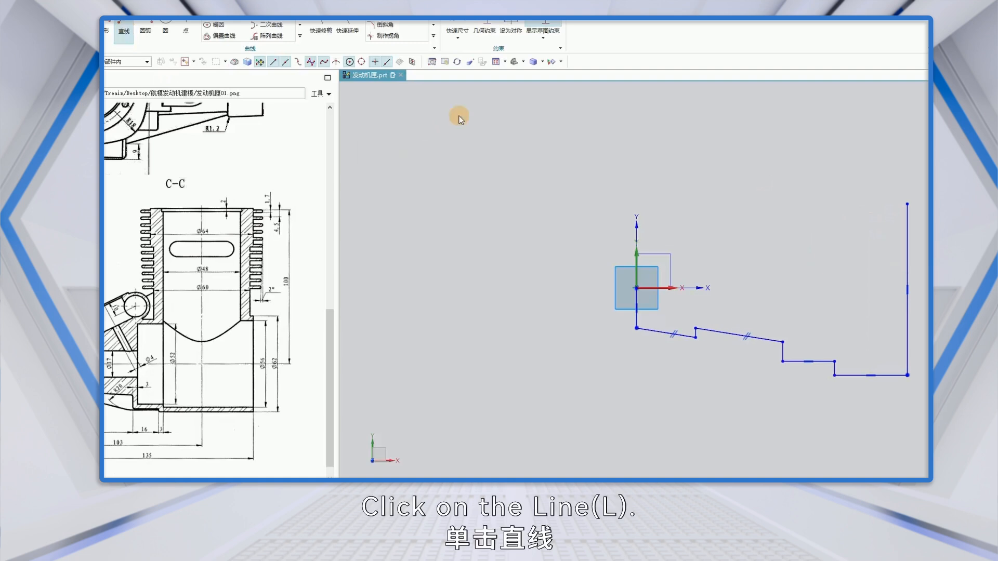
click(637, 288)
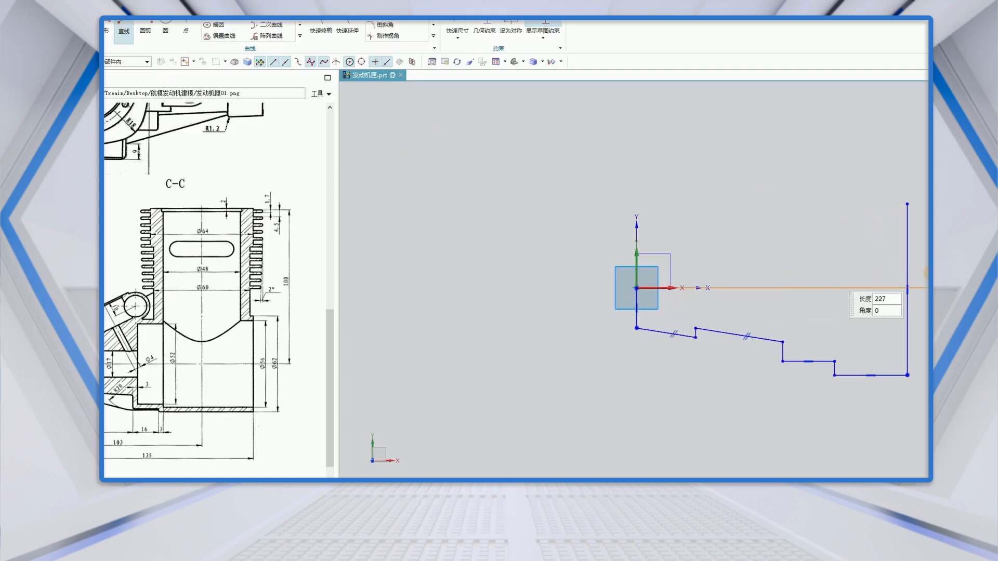
click(919, 284)
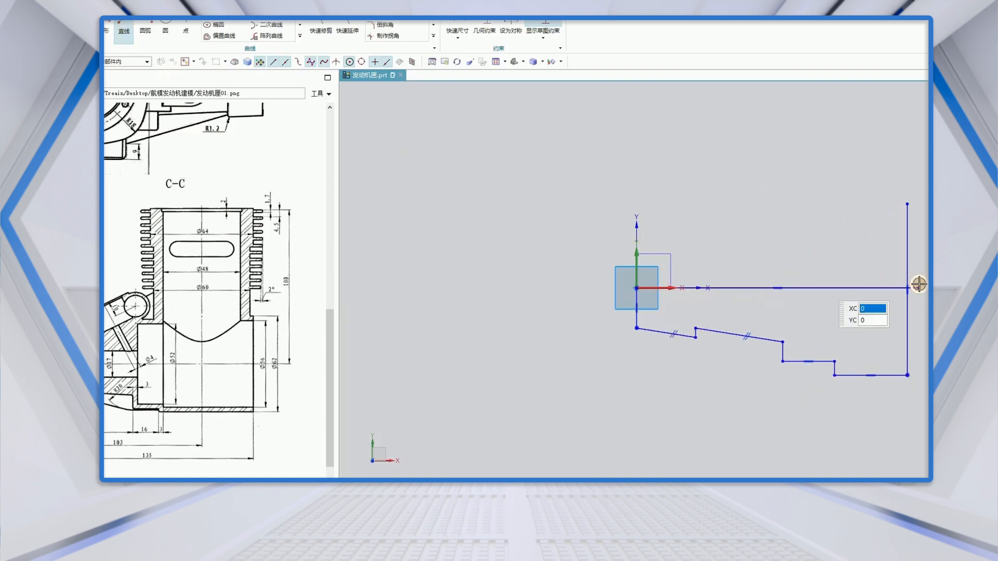
key(Escape)
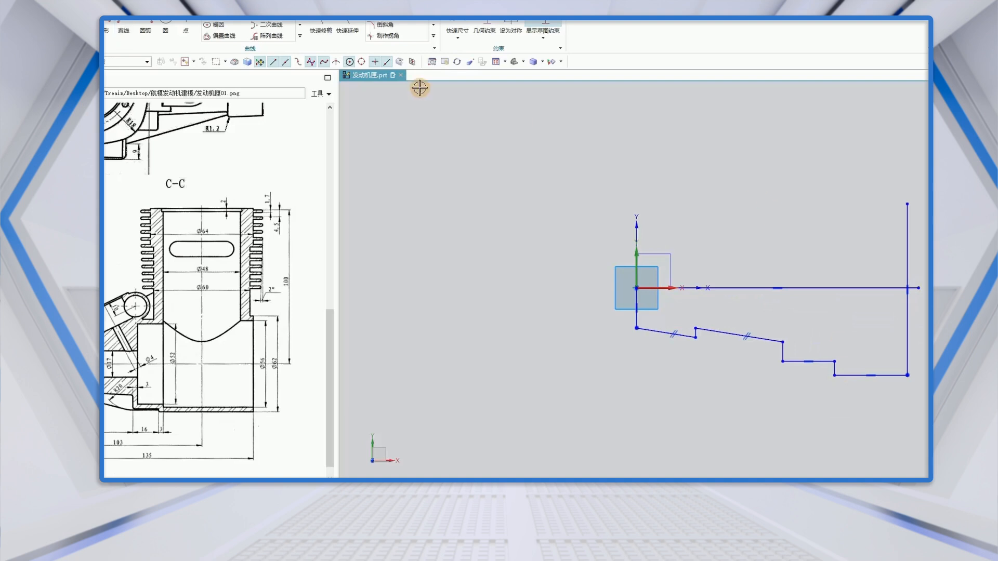
Quick-trim the vertical edge above the axis line and the axis line's overhang to close the profile.
click(316, 34)
click(910, 228)
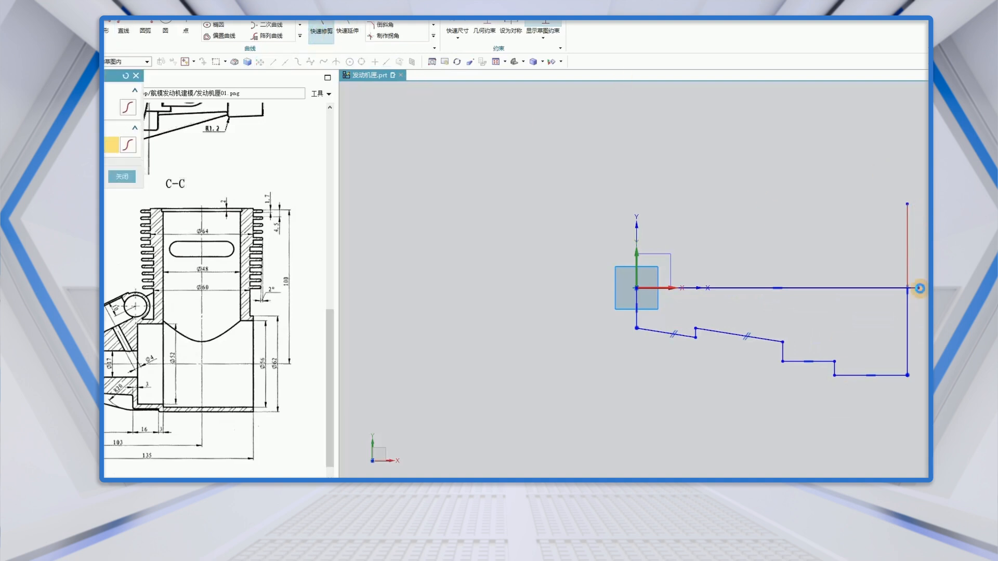
click(920, 290)
key(Escape)
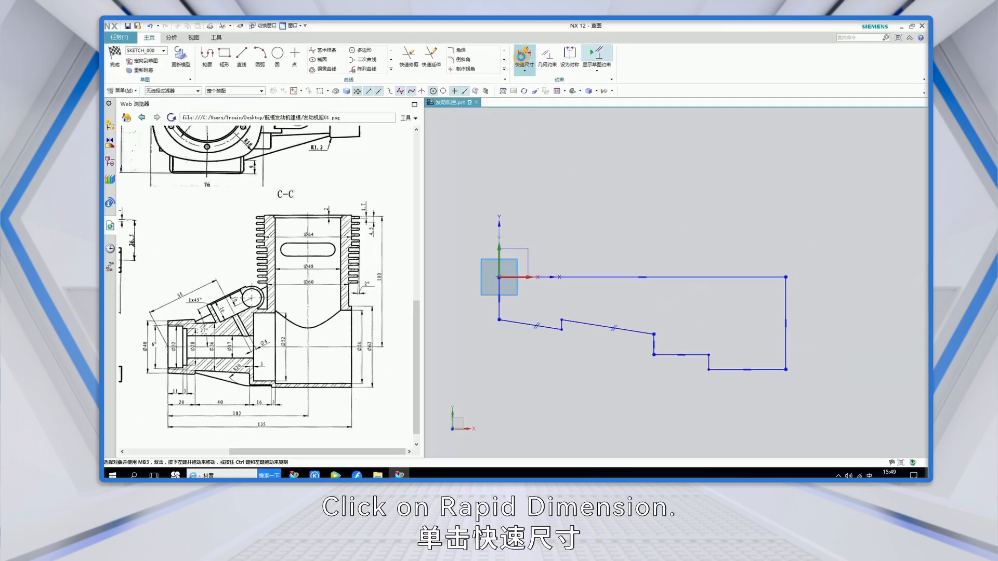
Use Rapid Dimension to set the length of the vertical edge at the sketch origin to 20.
click(523, 57)
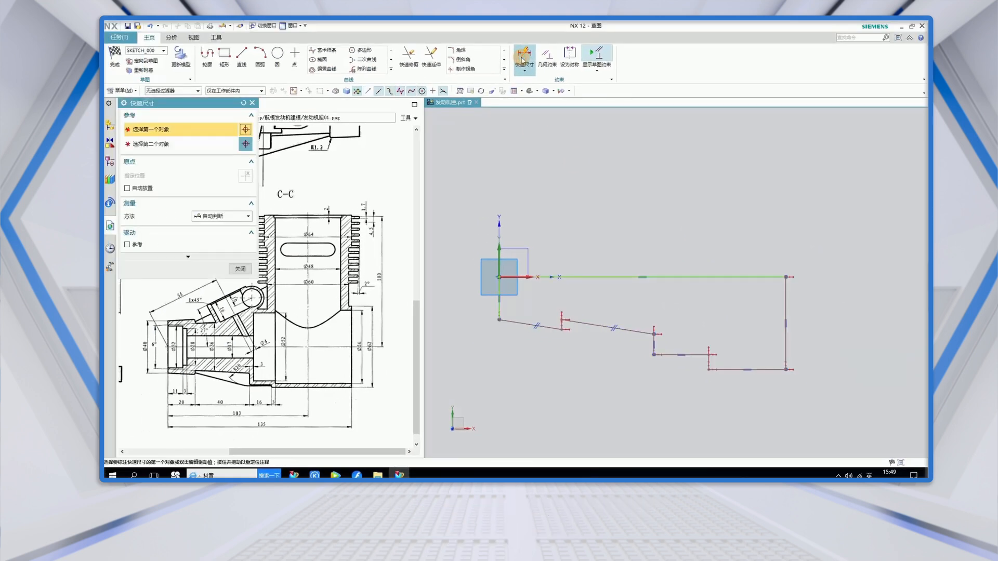
click(500, 309)
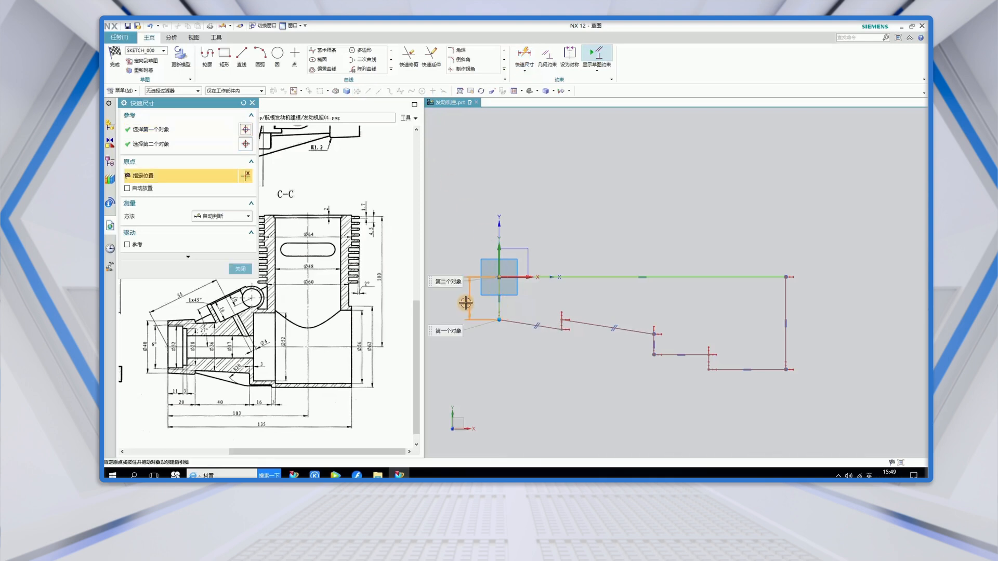
click(465, 303)
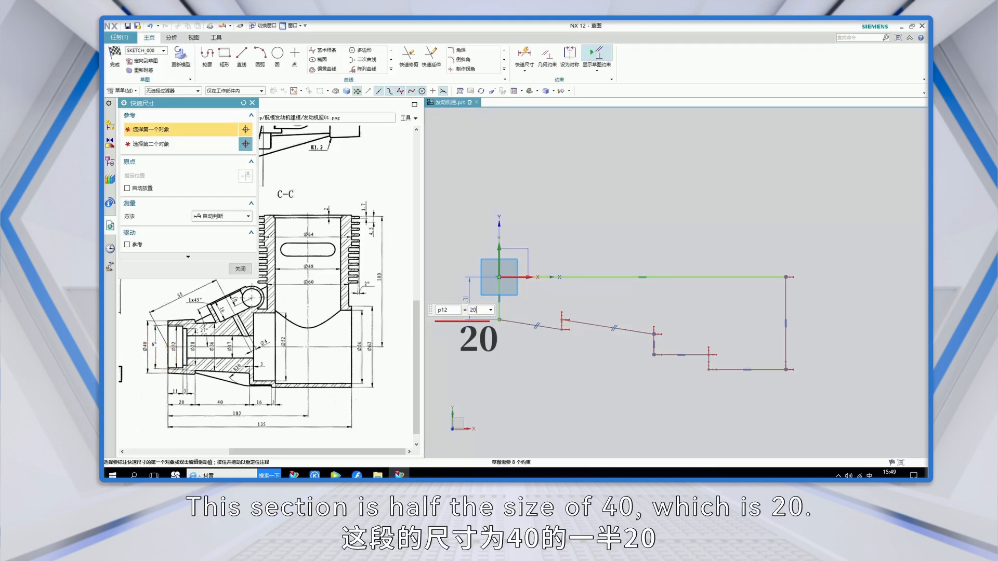
text(20)
key(Return)
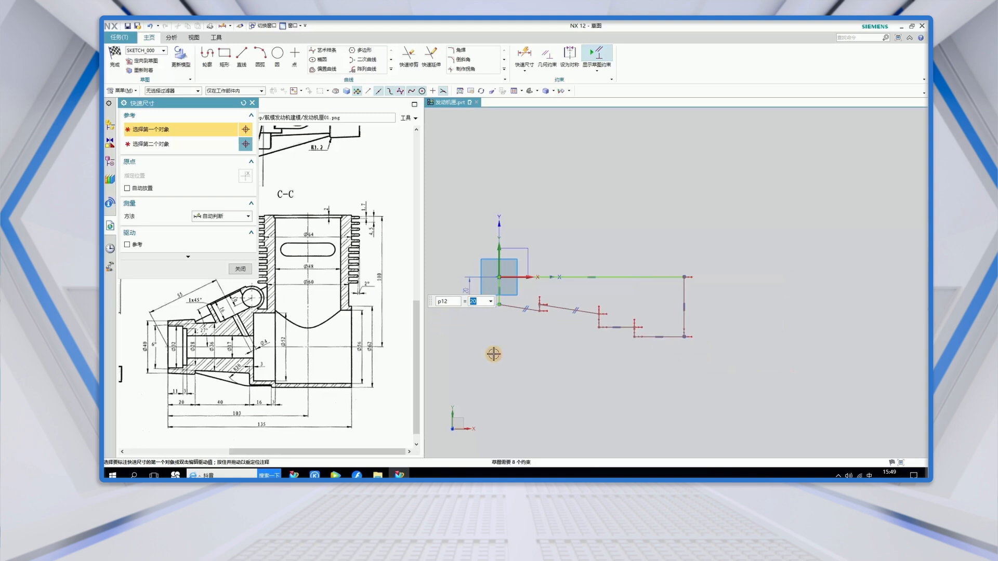
middle_click(494, 354)
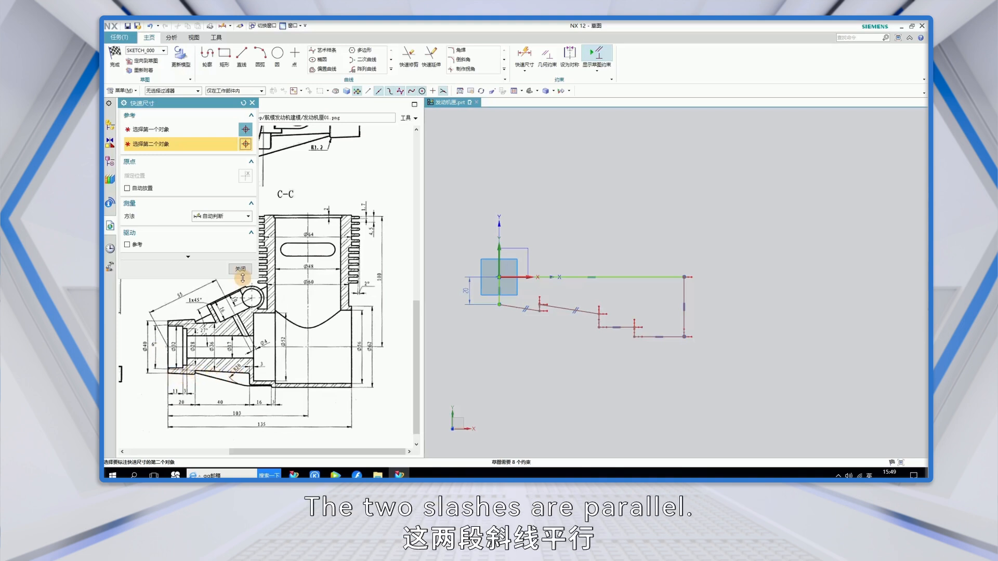
Dimension the angle between the first slanted line and the horizontal axis line as 3 degrees.
click(158, 127)
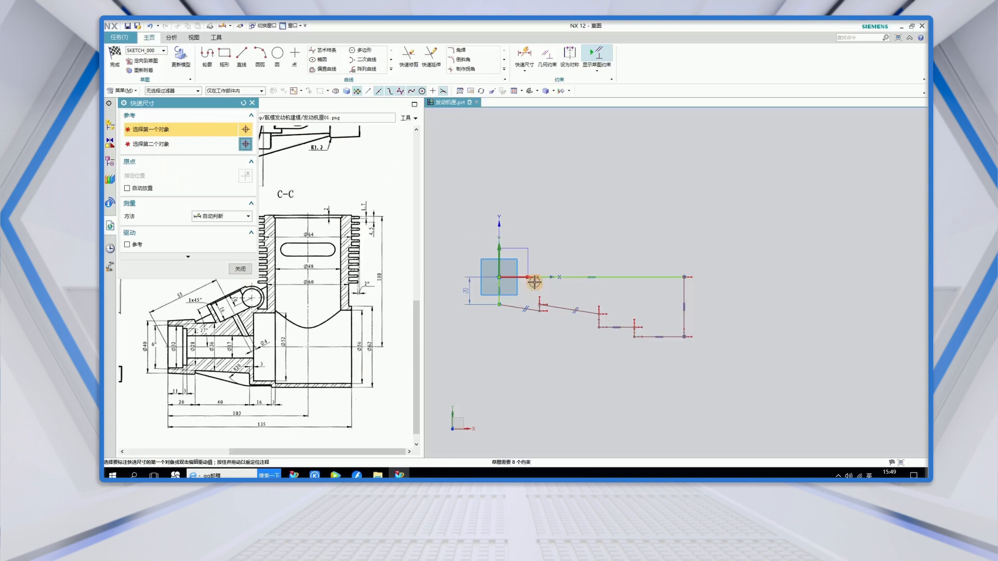
scroll(536, 321, down, 2)
scroll(536, 322, down, 2)
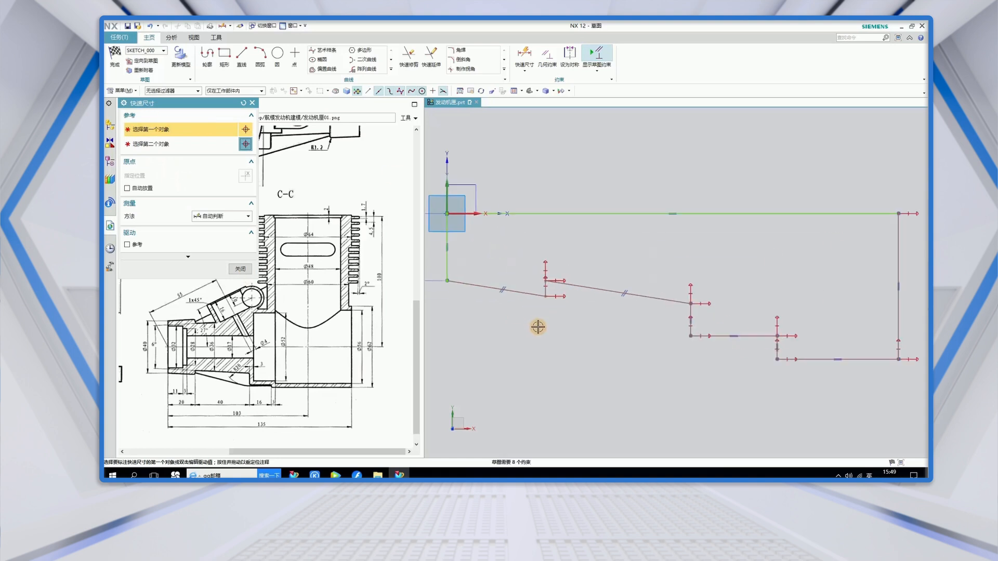
click(476, 289)
shift+middle_drag(559, 340, 656, 341)
click(568, 217)
click(506, 246)
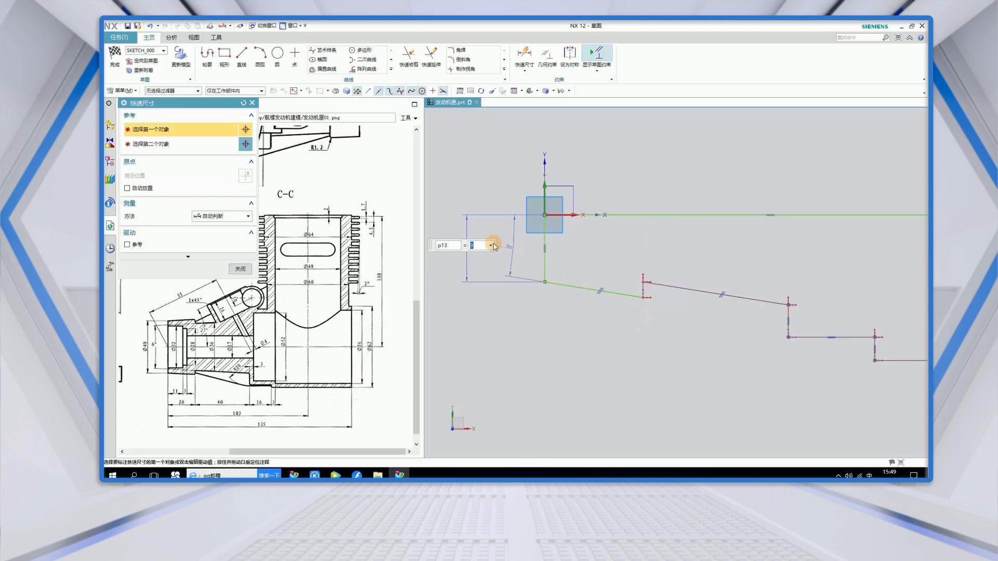
text(3)
key(Return)
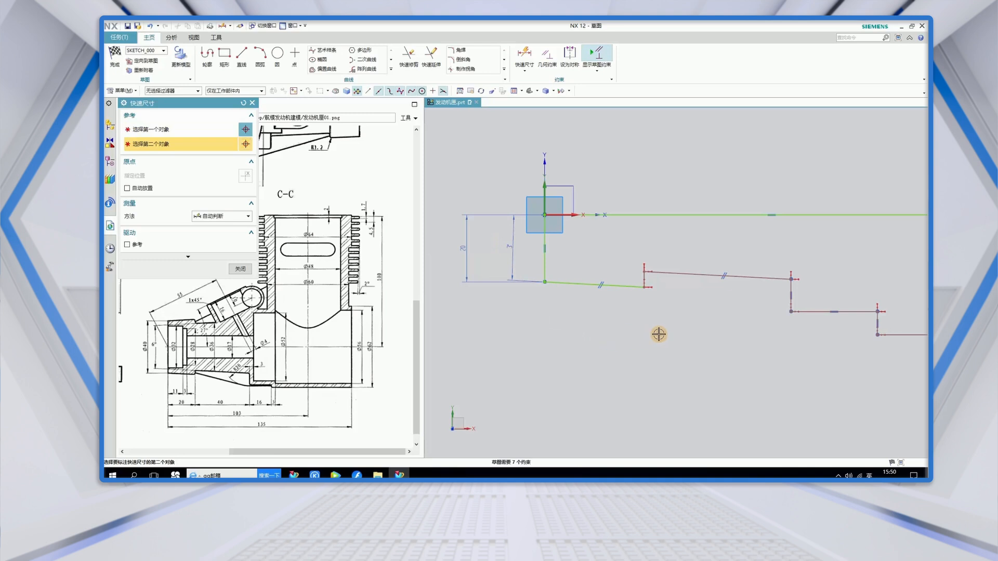
Dimension the profile's far vertical edge and set its length to 31.
shift+middle_drag(658, 334, 585, 334)
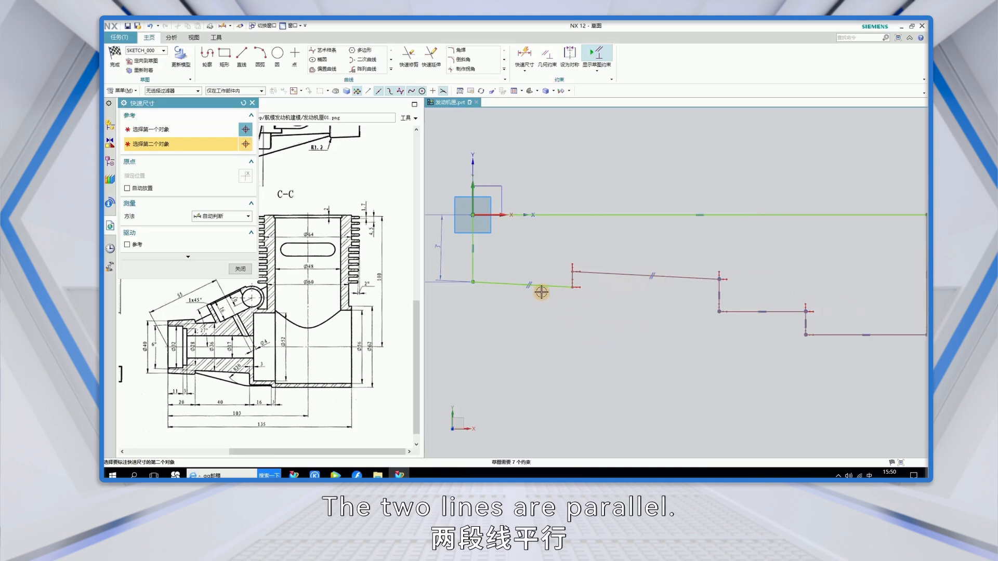
shift+middle_drag(613, 323, 534, 323)
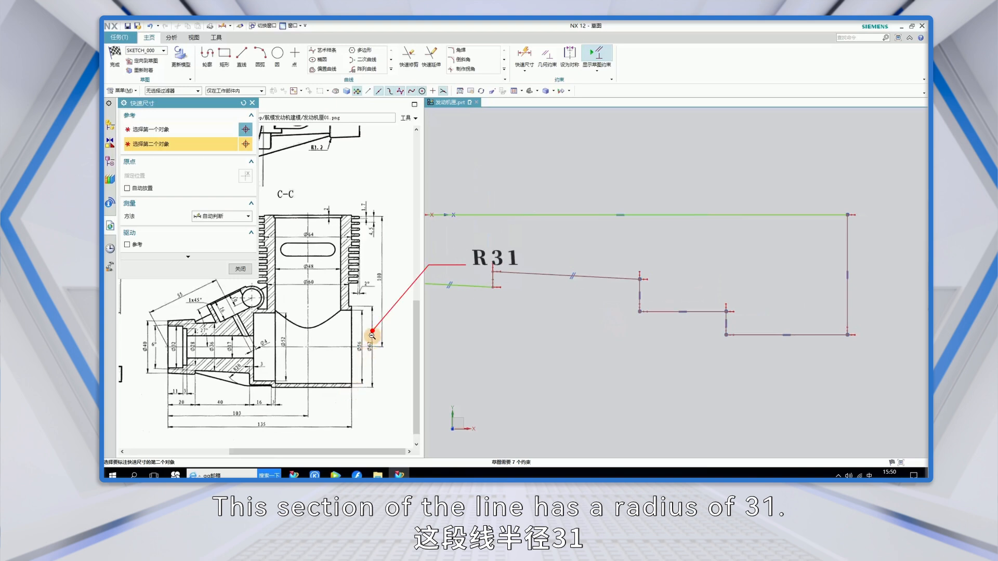
click(159, 127)
click(846, 303)
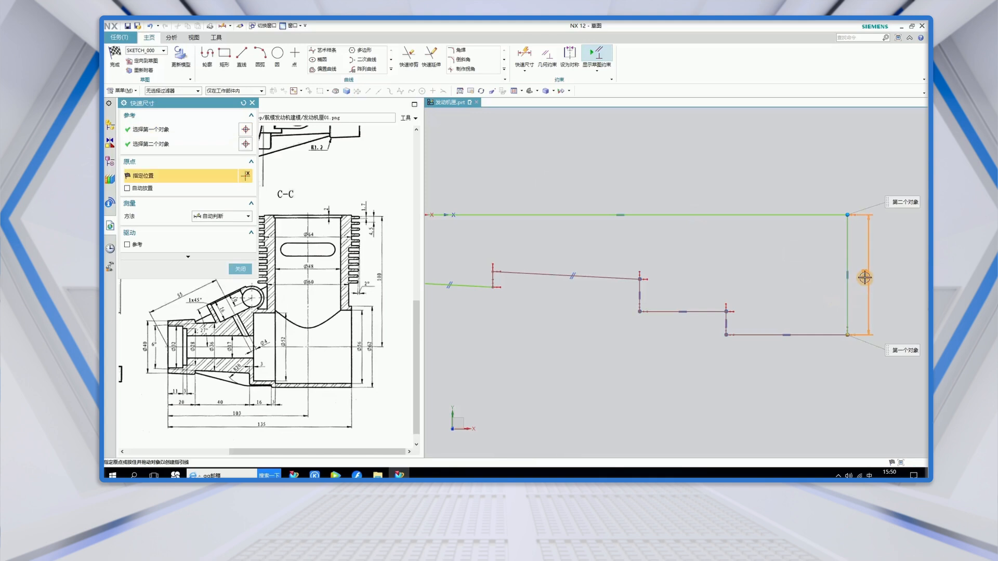
click(863, 306)
text(31)
key(Return)
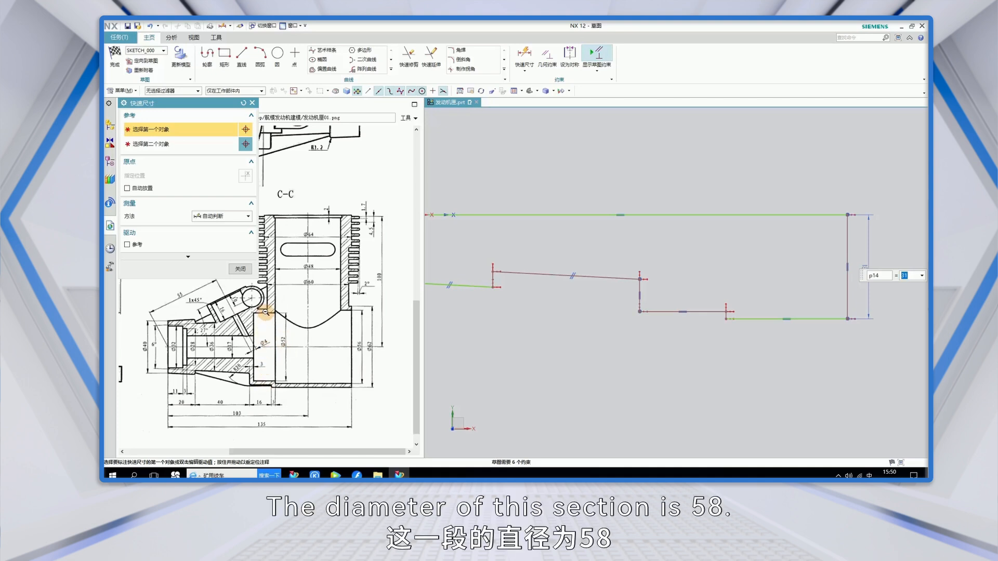
Dimension the distance from the shorter horizontal step to the axis line and set it to 58/2.
click(703, 311)
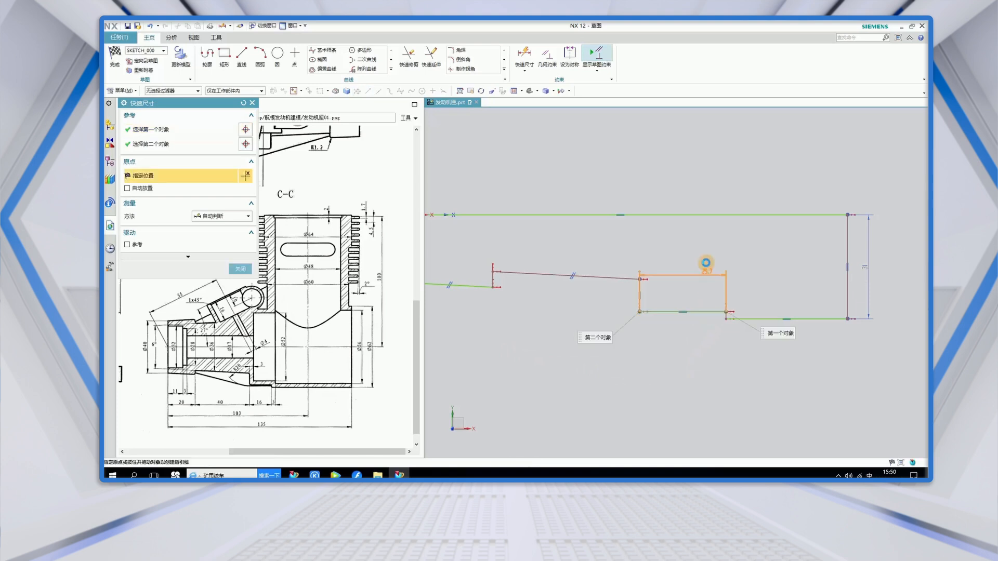
click(690, 215)
click(690, 250)
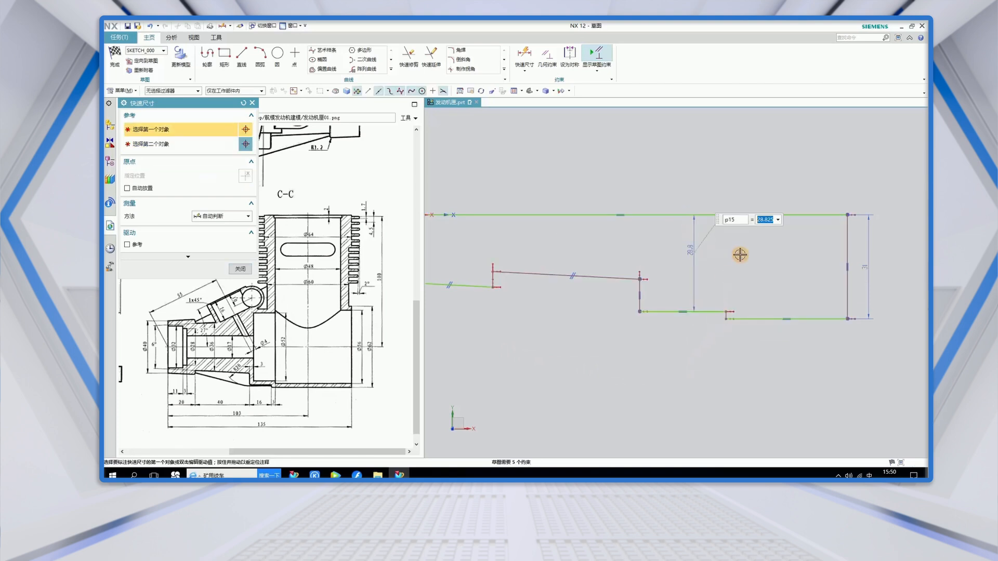
text(58/)
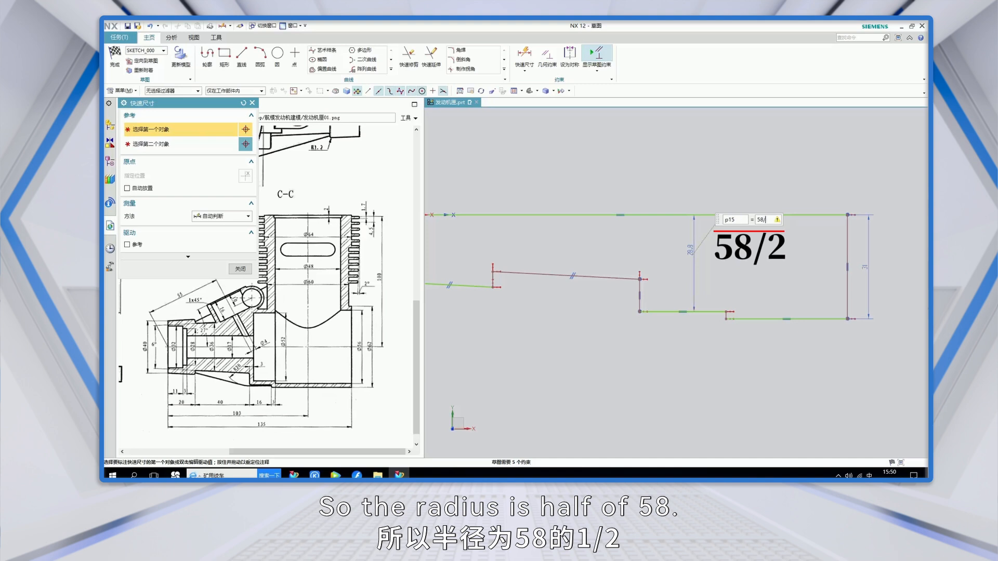
text(2)
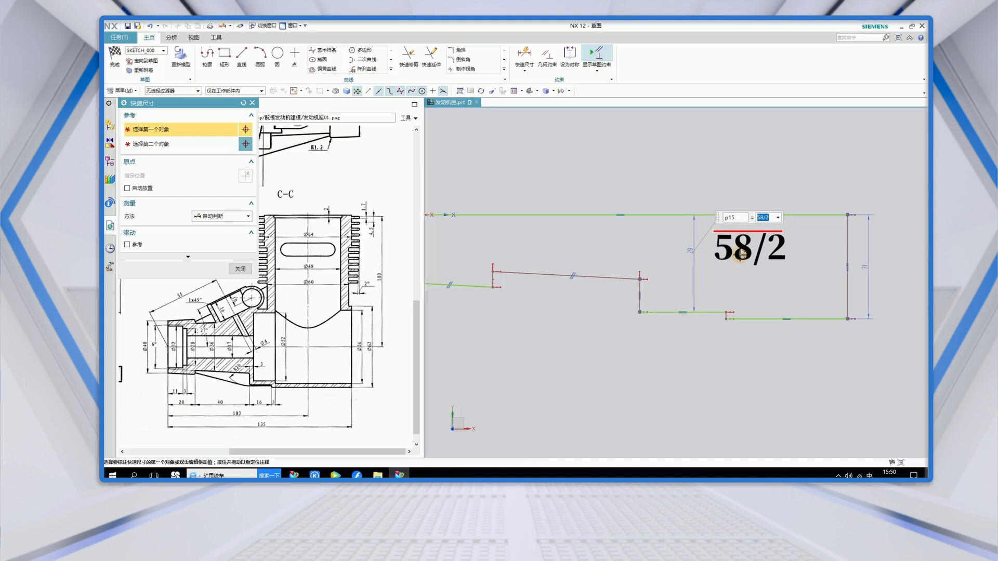
key(Return)
Dimension the horizontal distance from the vertical edge at the origin to the short riser between the slanted lines as 20.
key(ctrl+f)
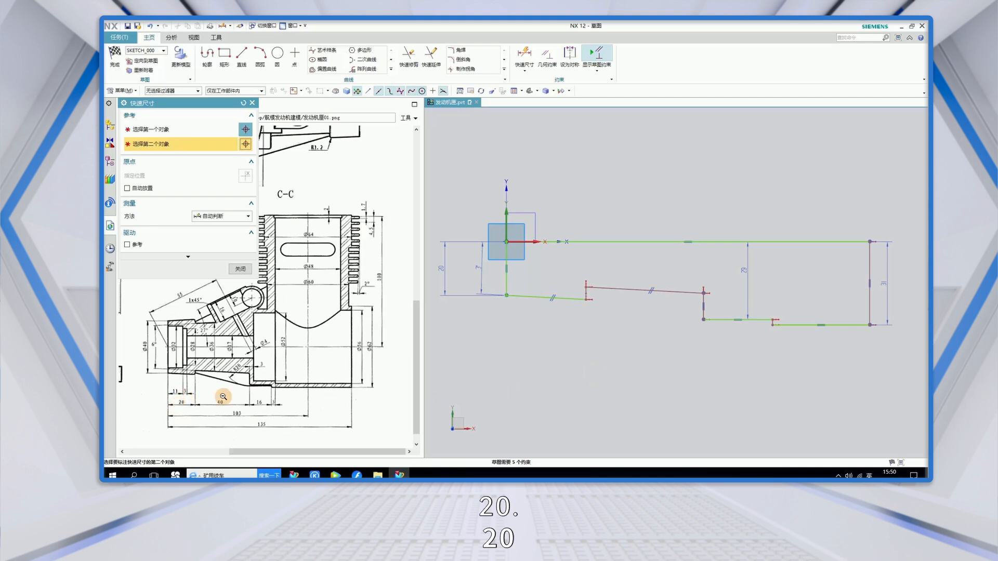
middle_click(505, 373)
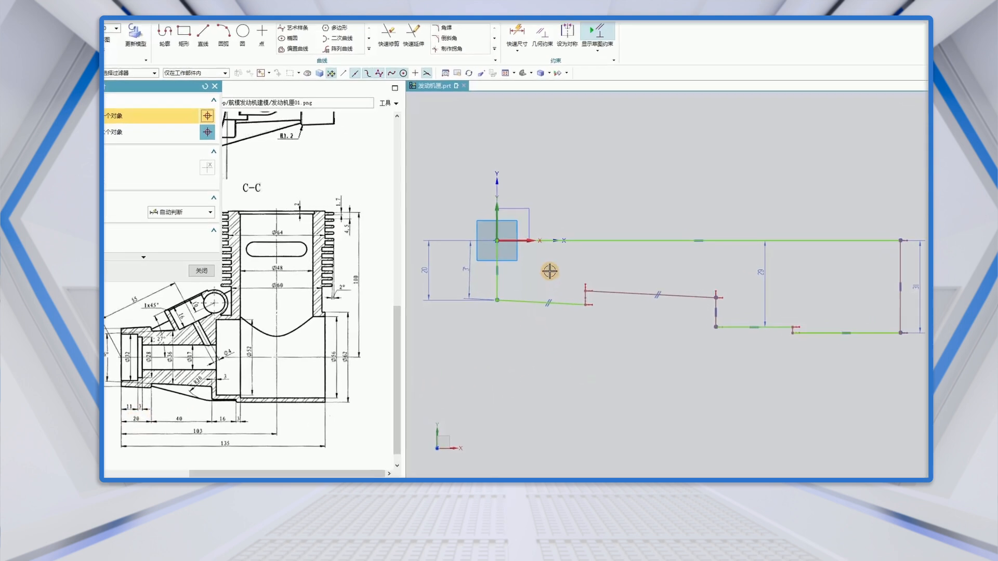
click(498, 284)
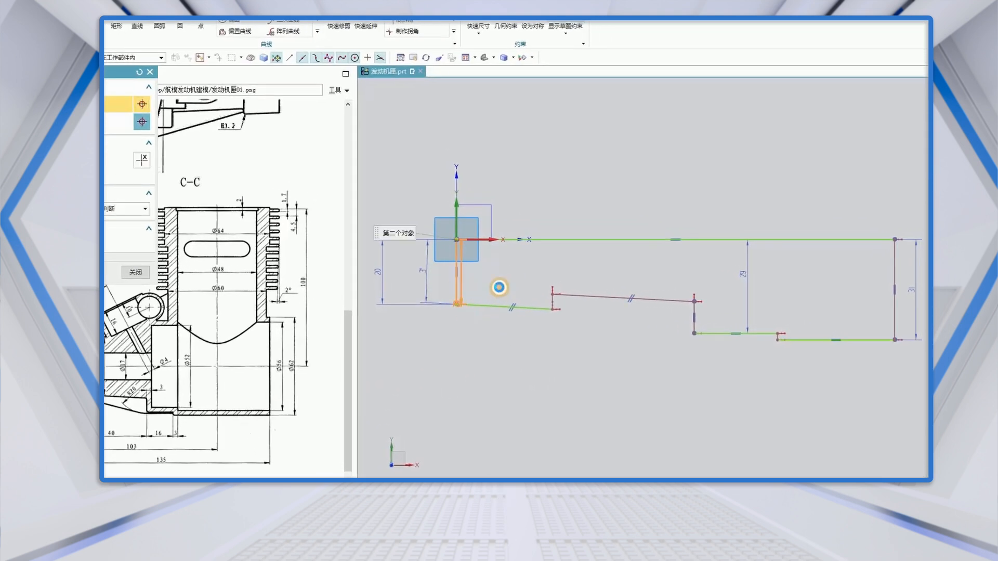
scroll(590, 310, up, 2)
scroll(556, 315, up, 1)
click(550, 288)
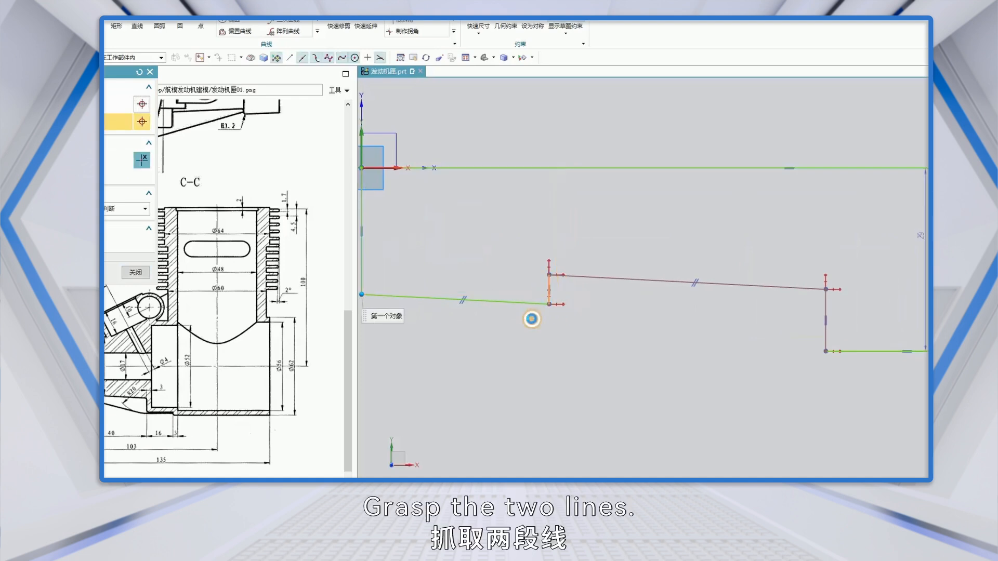
click(465, 345)
text(20)
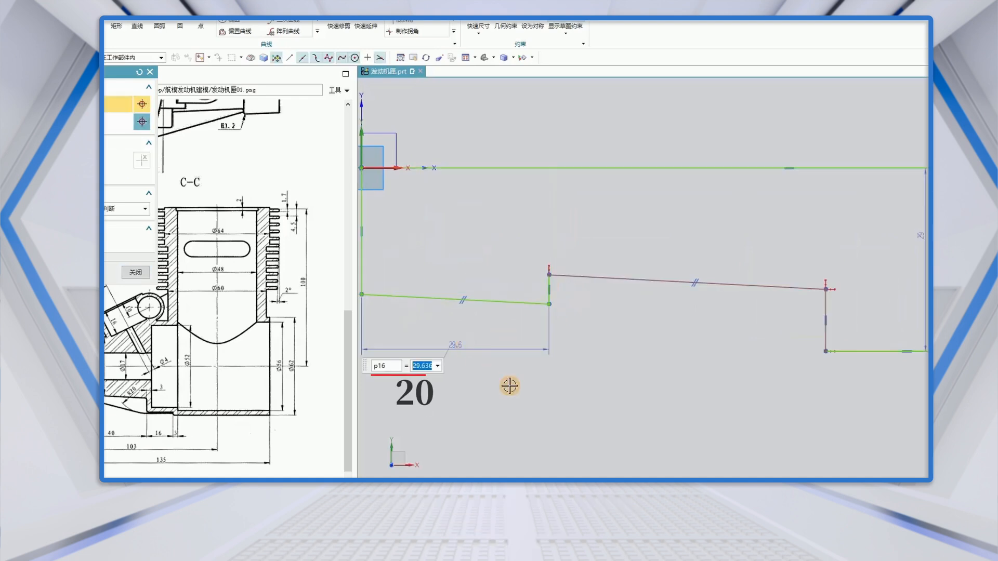
key(Return)
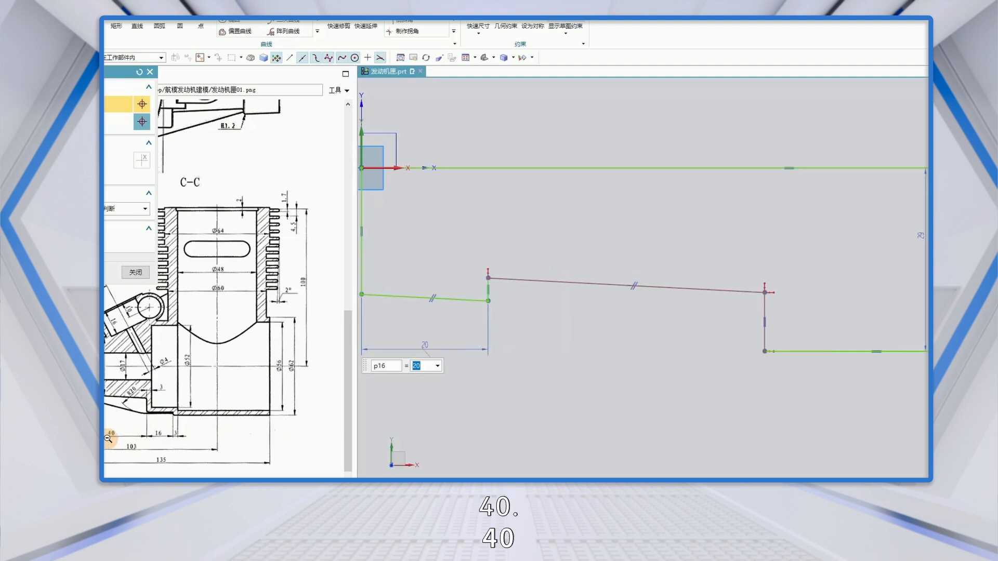
Dimension the horizontal span of the second slanted line between its two vertical edges and set it to 40.
click(488, 300)
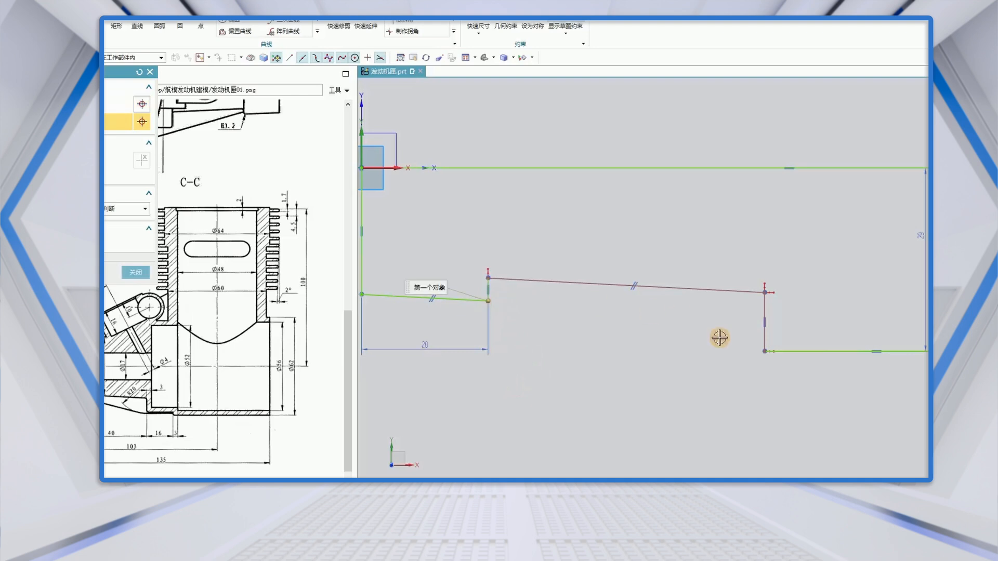
click(765, 352)
click(661, 379)
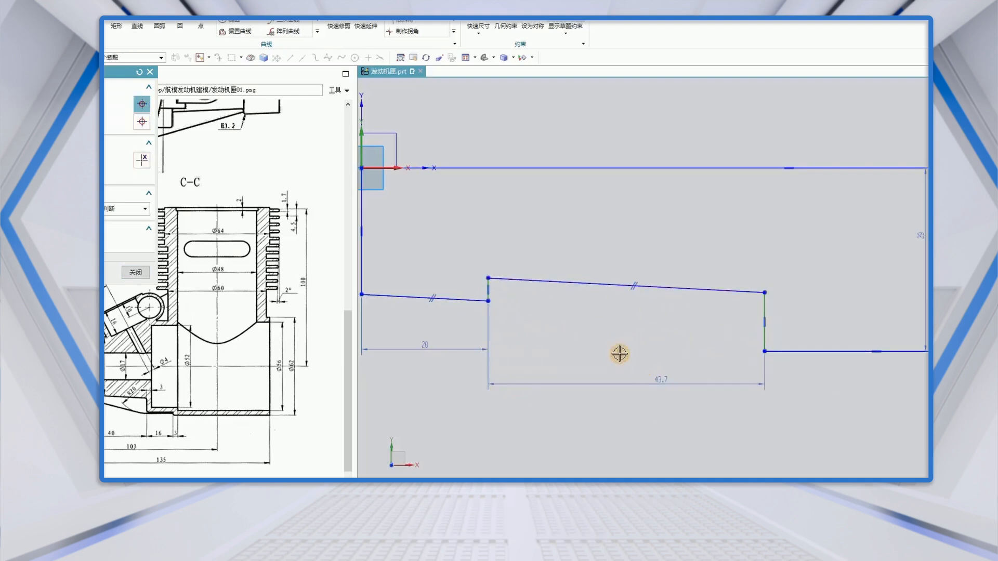
key(Return)
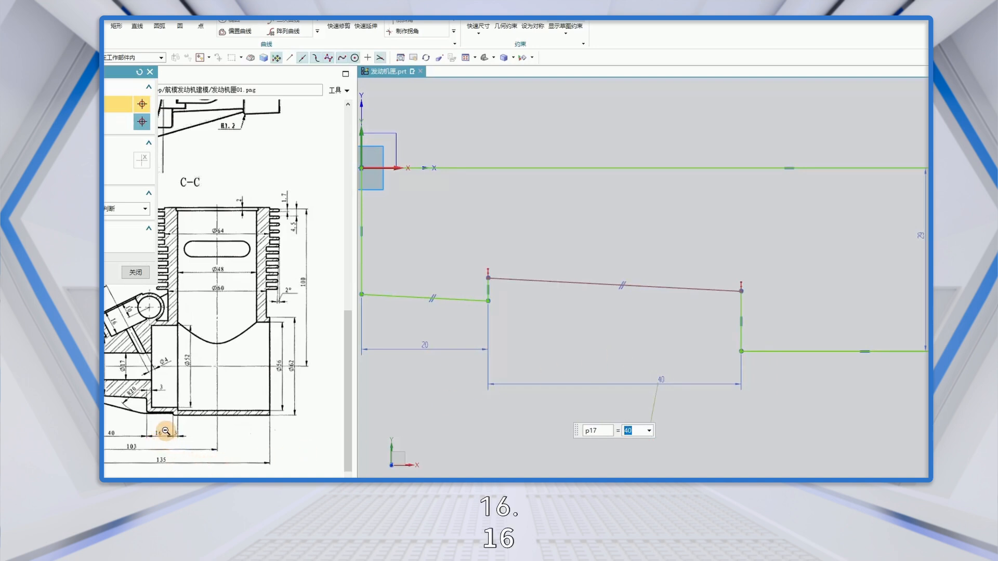
Dimension the shorter horizontal step after the second slanted line and set its length to 16.
mouse_move(801, 401)
shift+middle_down()
mouse_move(735, 400)
mouse_move(662, 372)
shift+middle_up()
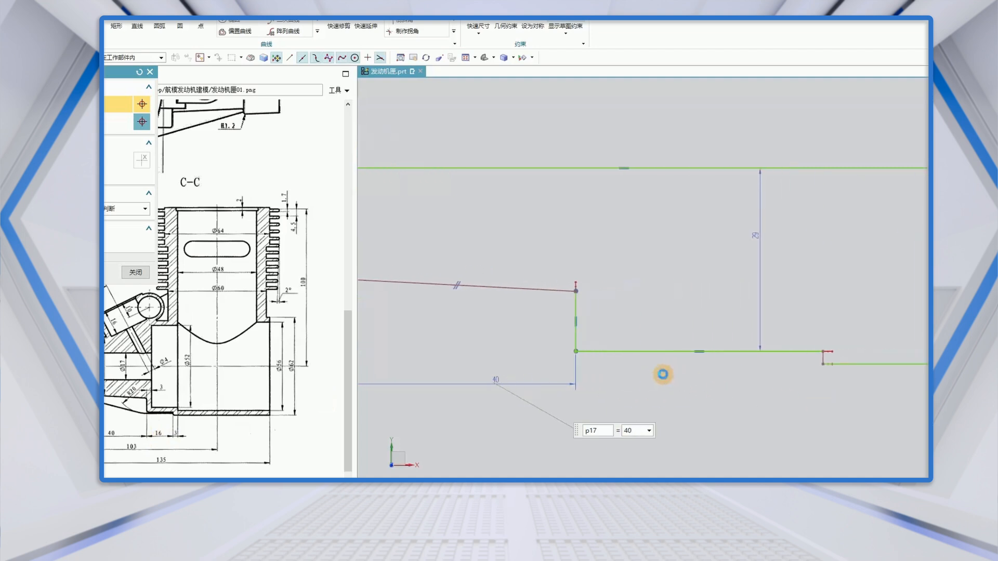
click(637, 352)
click(657, 384)
text(16)
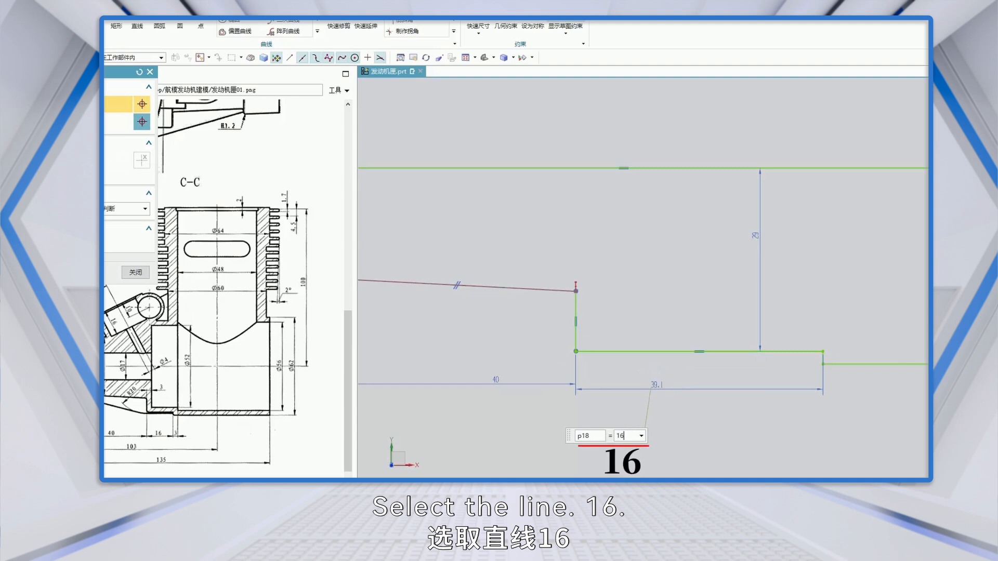
key(Return)
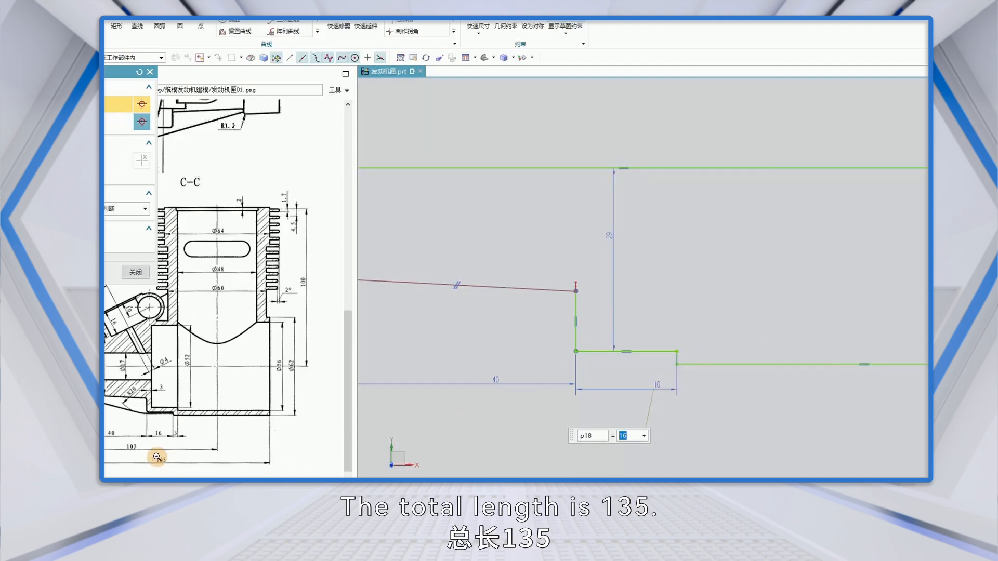
Dimension the full axis line and set the profile's total length to 135.
scroll(734, 404, down, 3)
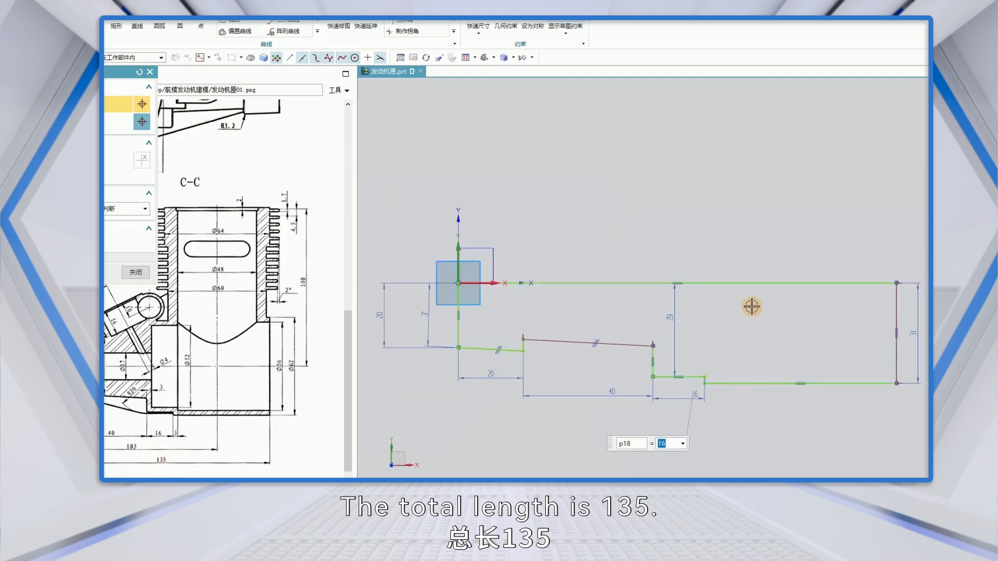
click(724, 283)
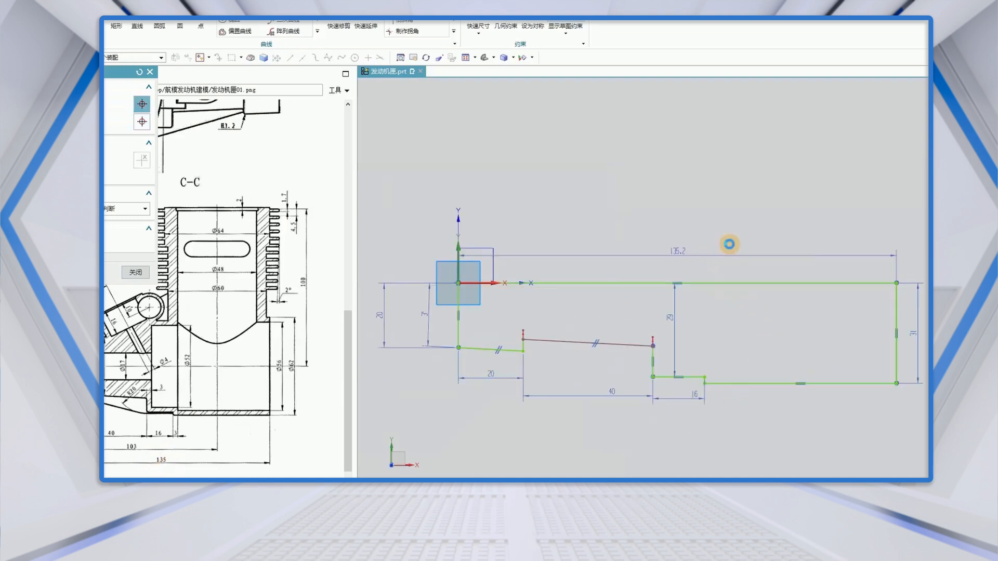
click(728, 242)
text(135)
key(Return)
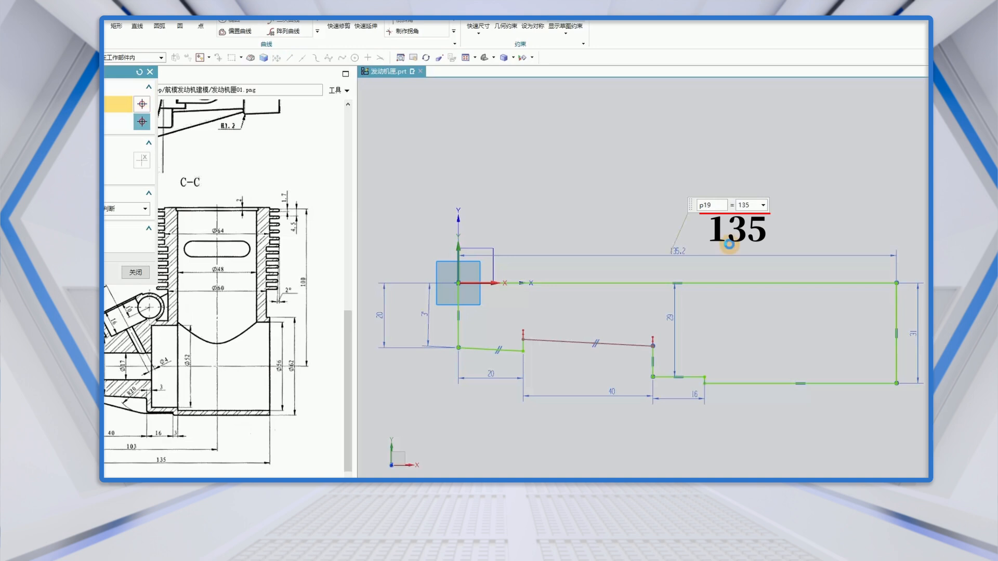
middle_click(734, 432)
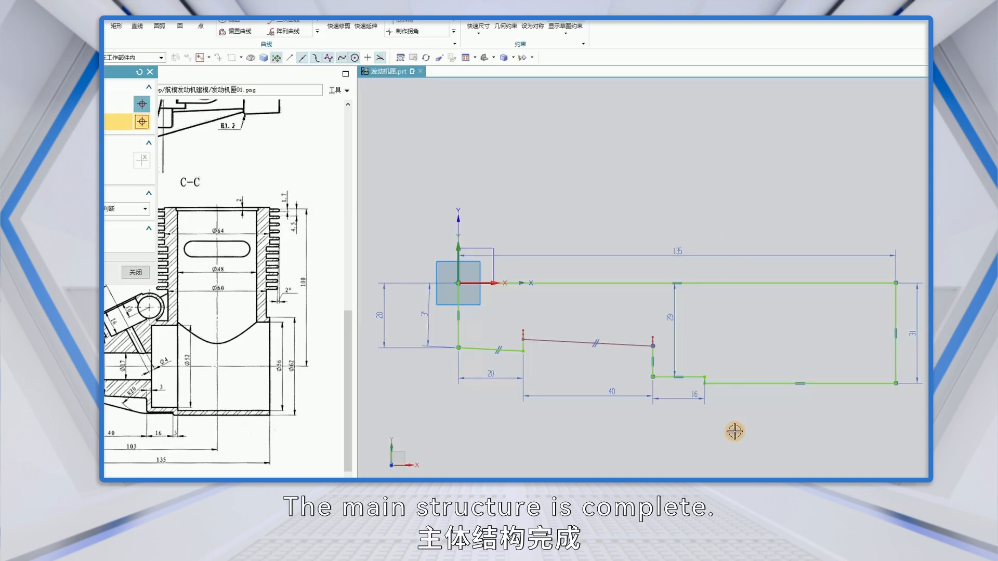
Finish the sketch and start a Revolve using the whole engine case half-profile as its section.
click(112, 59)
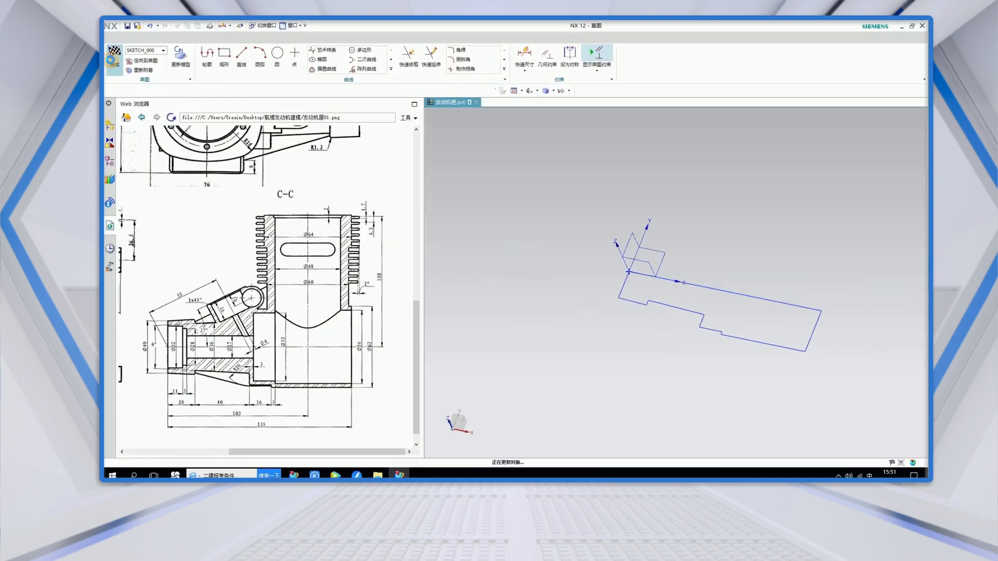
click(243, 74)
click(249, 92)
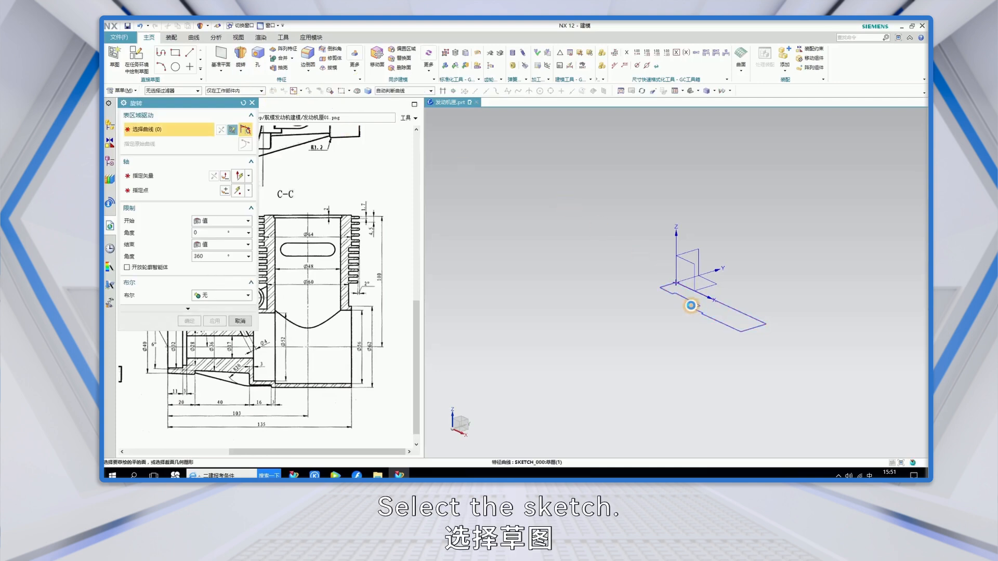
click(688, 299)
middle_click(621, 268)
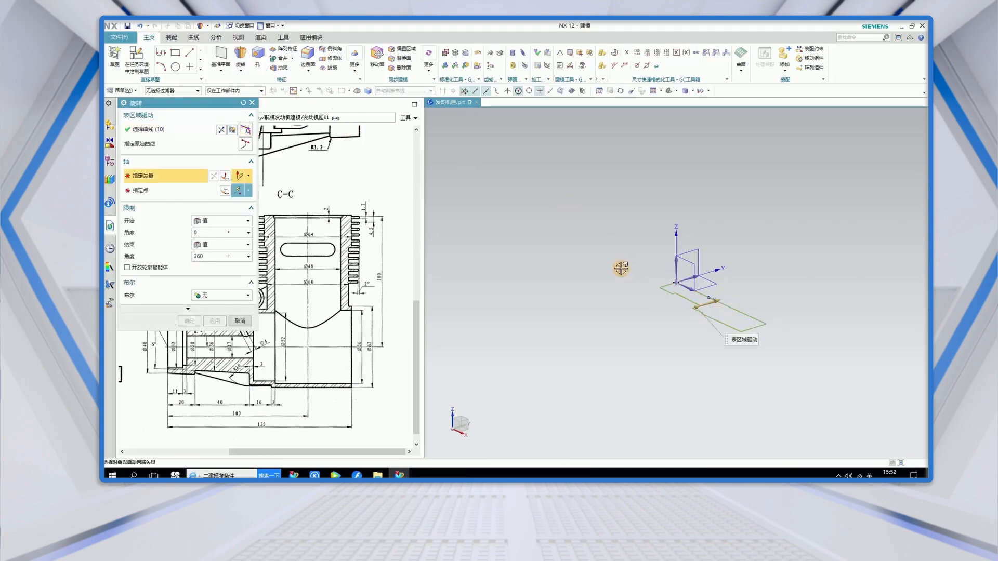
Revolve the profile 360° about its long straight axis line to create the solid main body.
click(150, 177)
mouse_move(566, 259)
middle_down()
mouse_move(570, 283)
mouse_move(640, 290)
middle_up()
scroll(726, 312, down, 3)
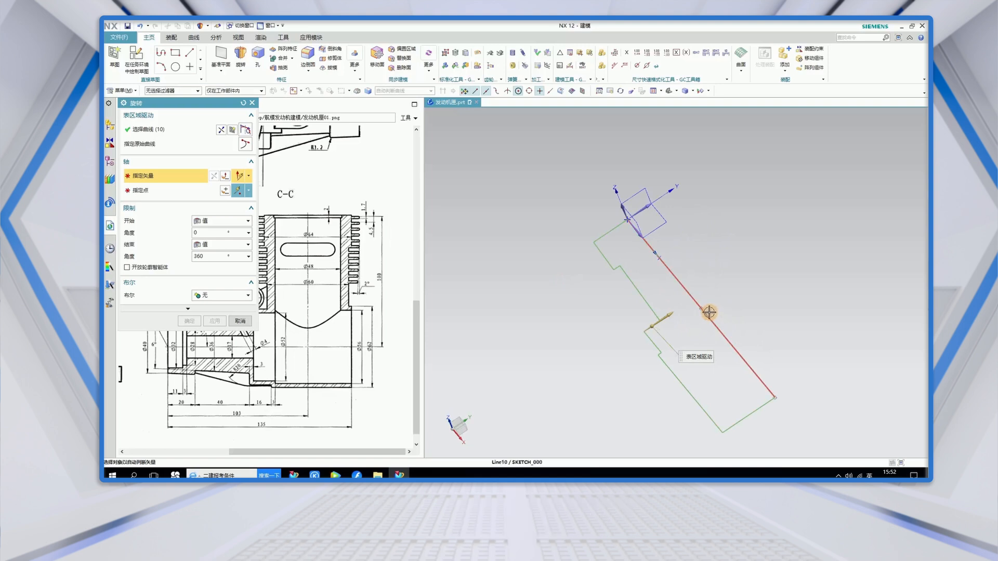
click(711, 319)
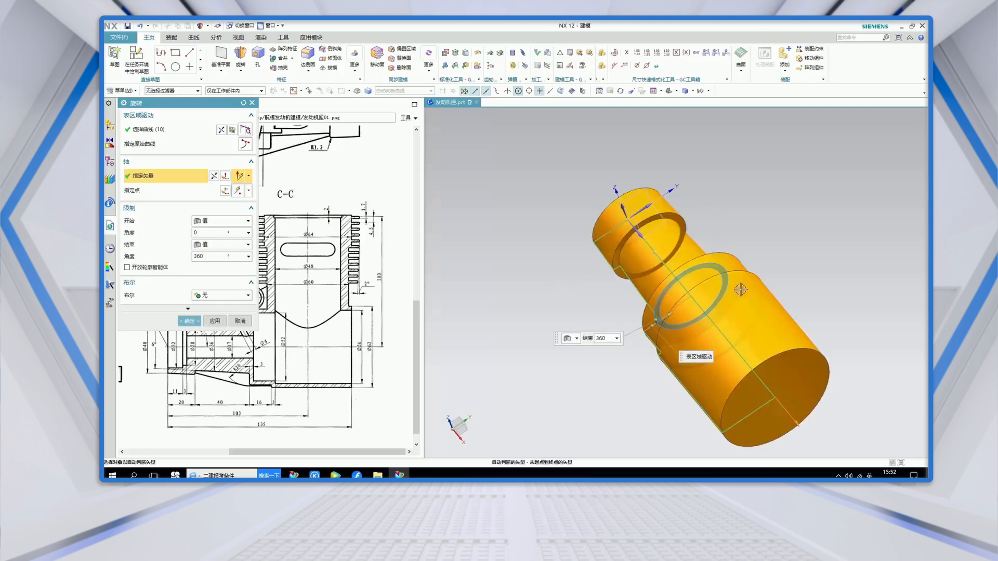
middle_drag(541, 319, 580, 310)
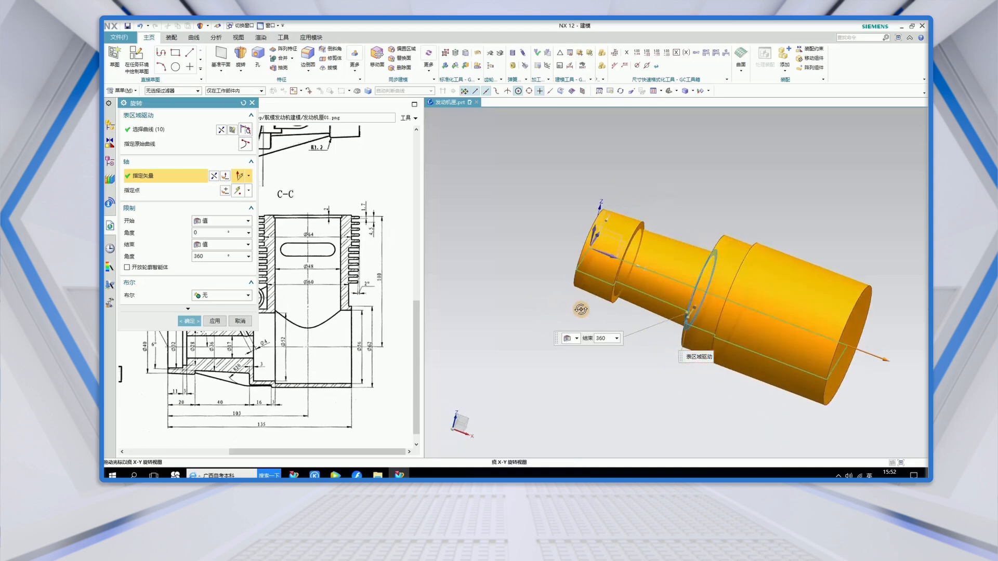
middle_click(521, 331)
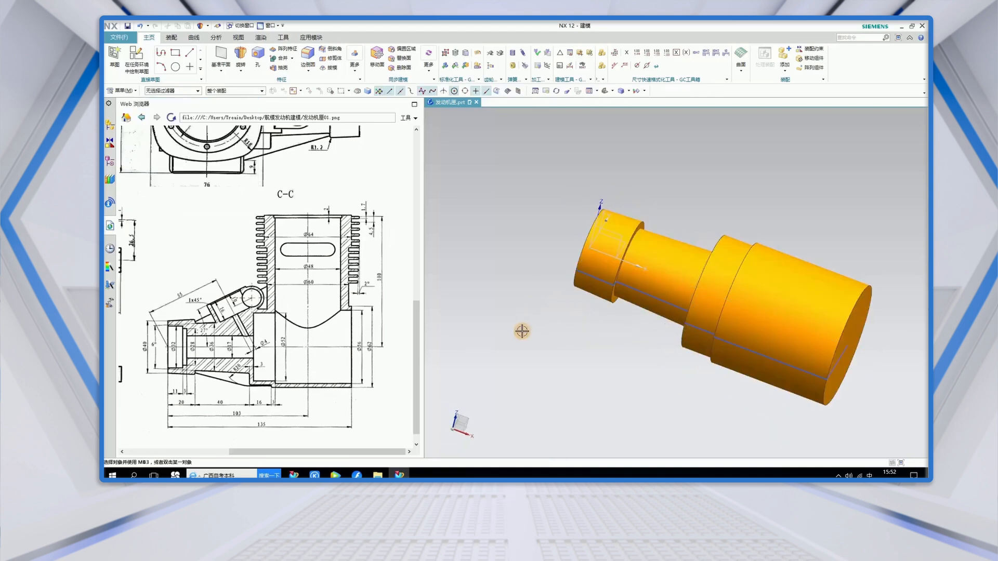
shift+middle_drag(552, 321, 497, 331)
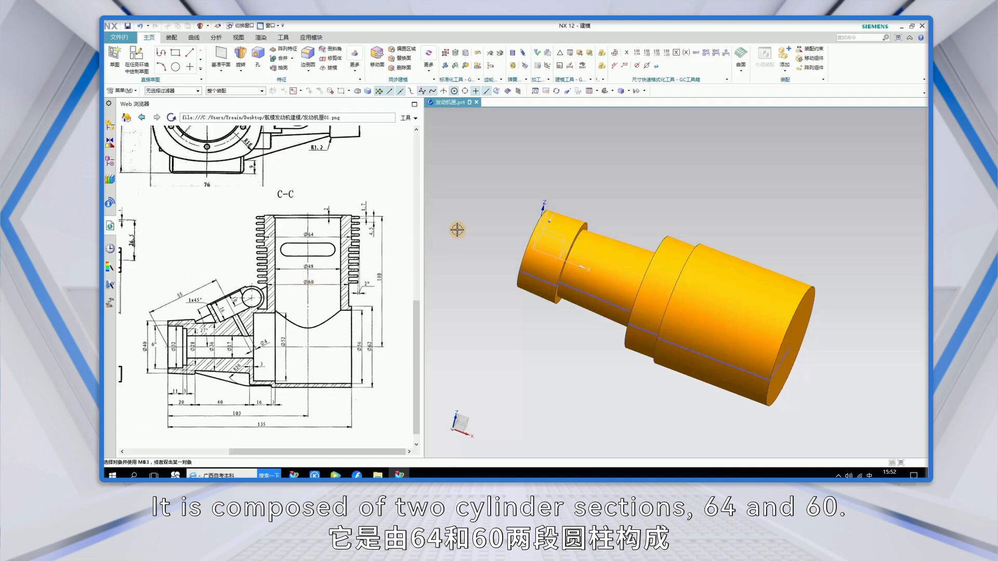
Make the Cylinder command available among the design features and start a cylinder, opening its base point for coordinate entry.
click(361, 80)
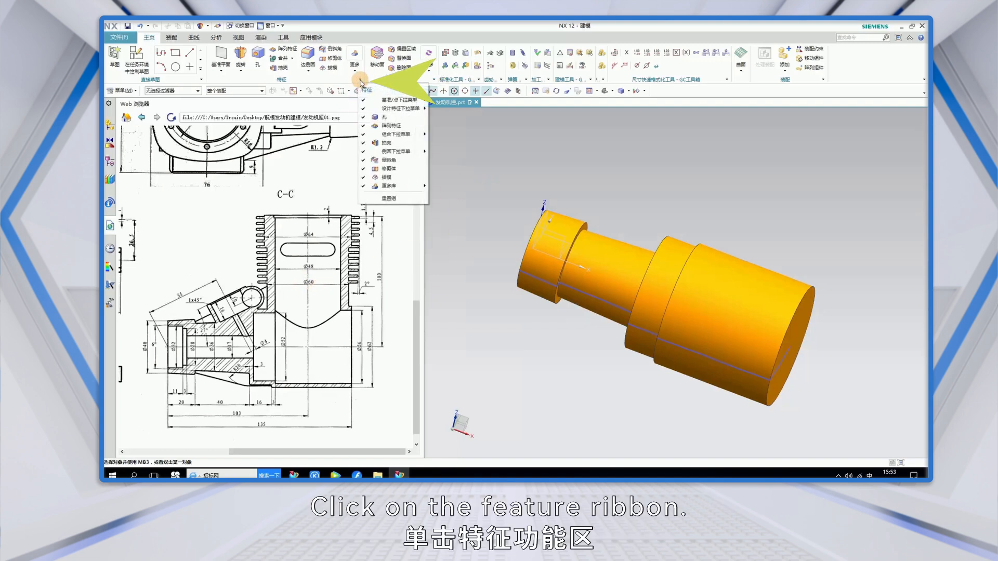
mouse_move(366, 108)
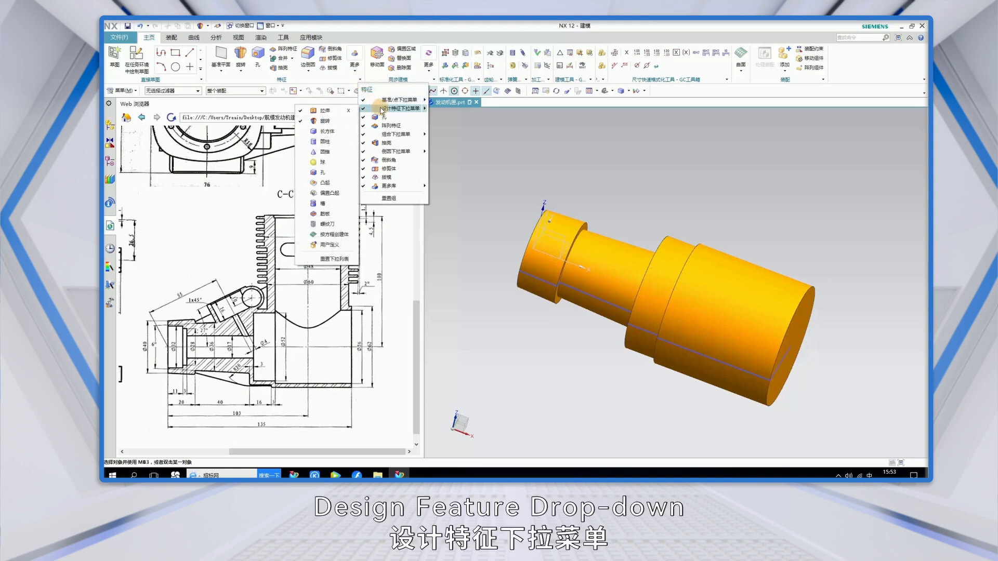
click(304, 142)
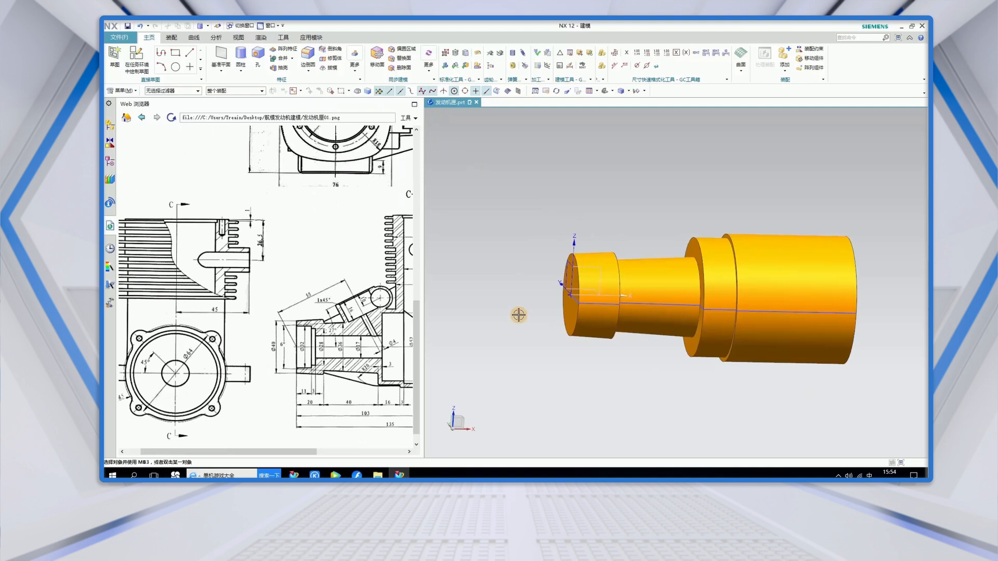
click(241, 57)
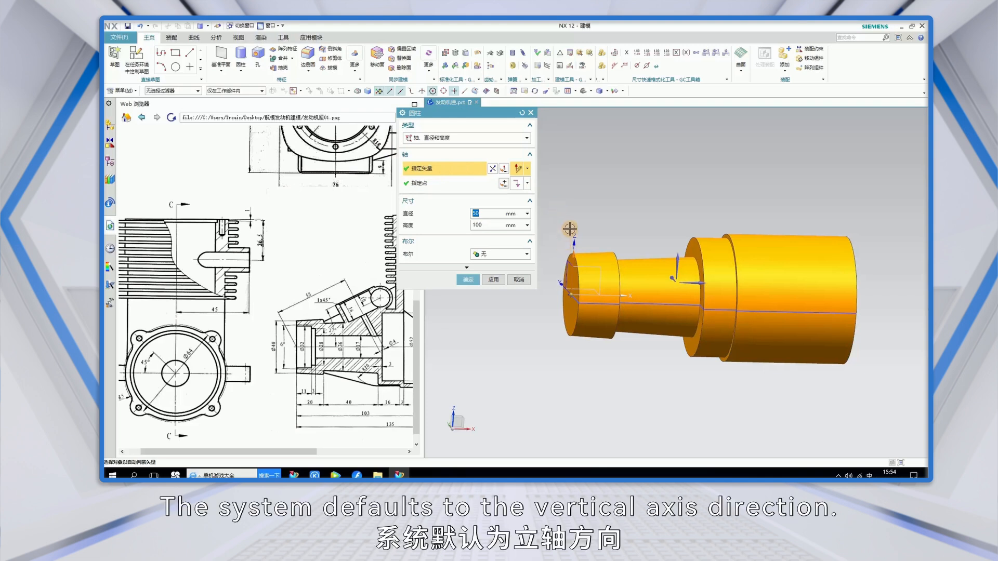
click(423, 188)
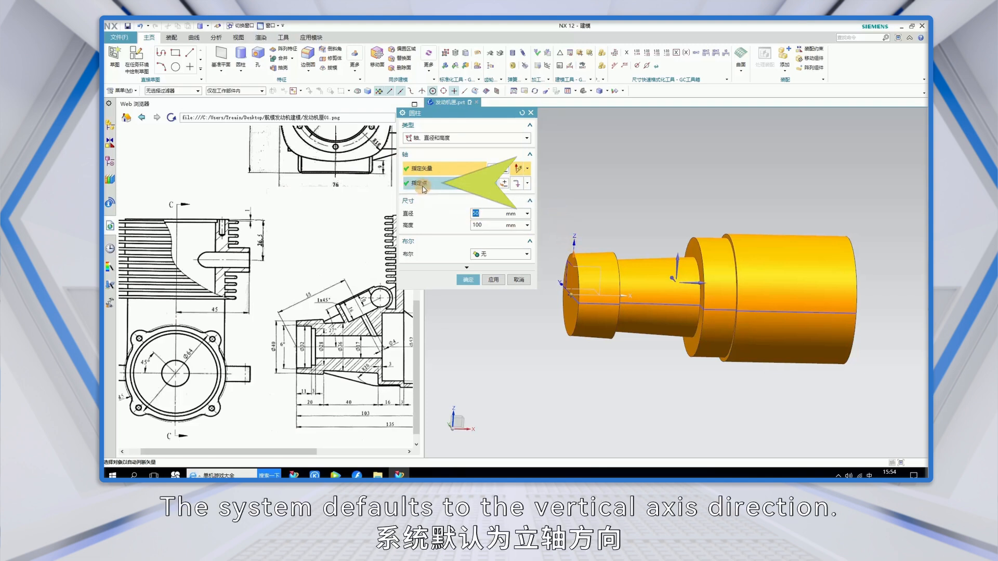
click(504, 184)
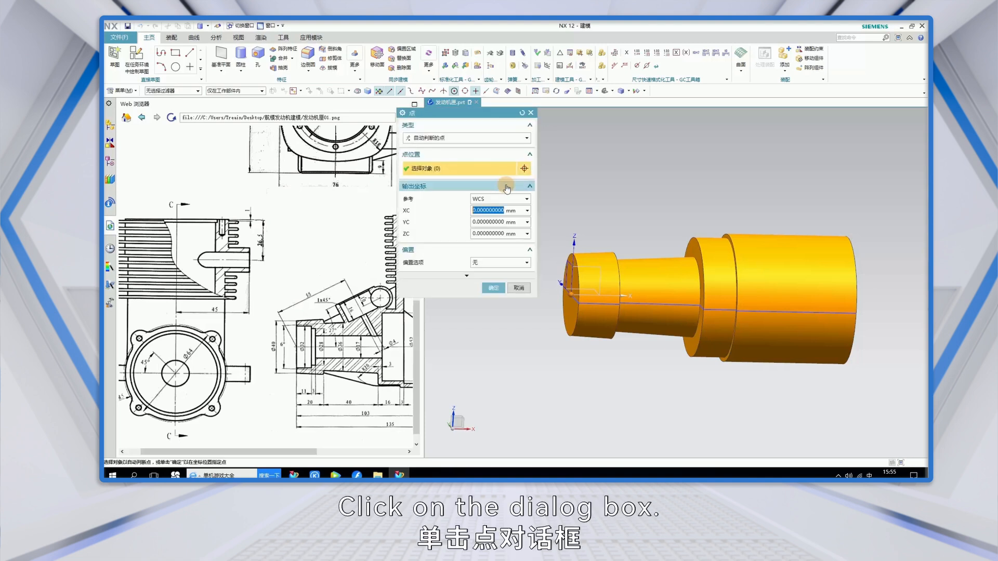
drag(454, 114, 482, 113)
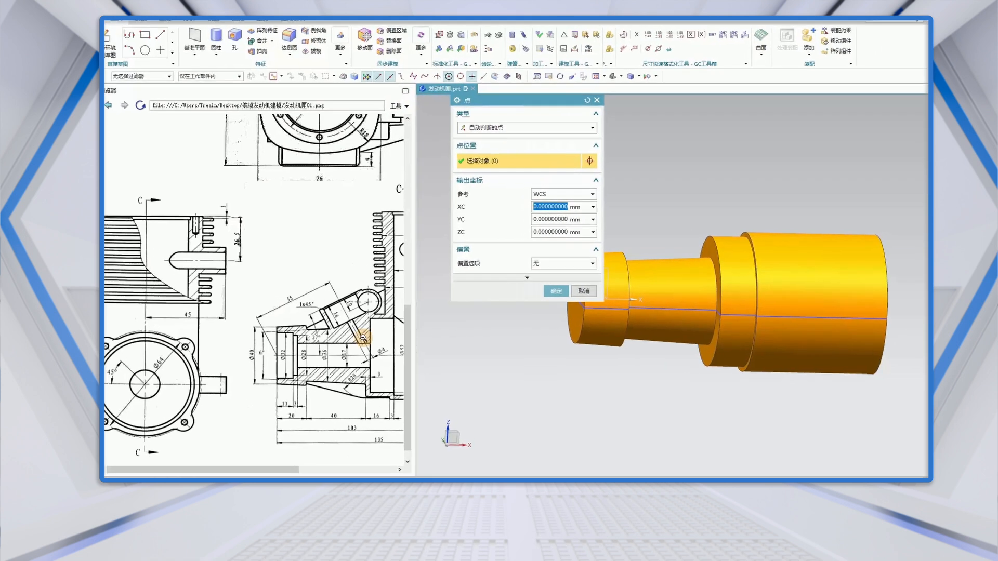
Check the vertical dimensions in the reference drawing and set the cylinder base point's ZC coordinate to 101 mm.
drag(269, 474, 333, 474)
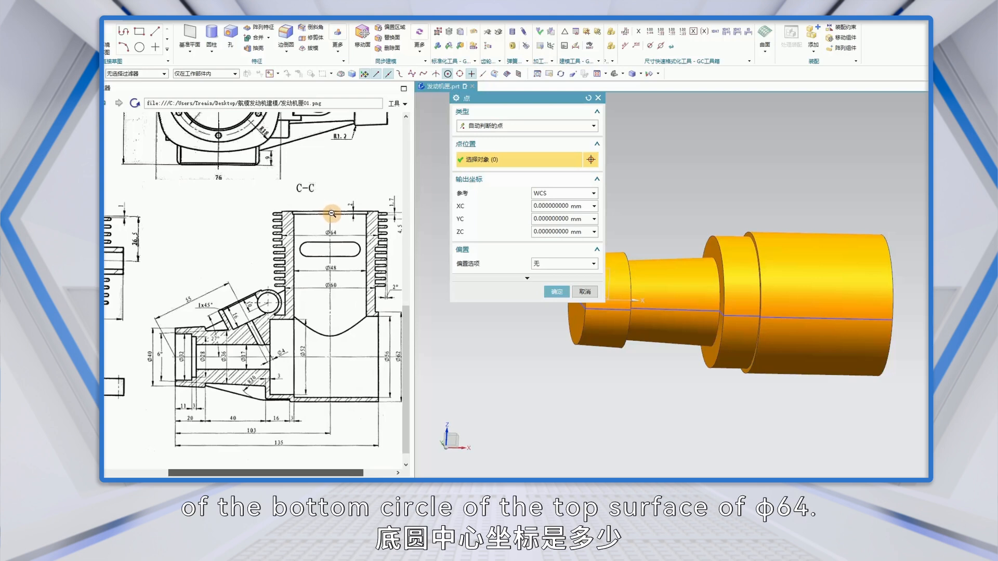
scroll(330, 213, right, 2)
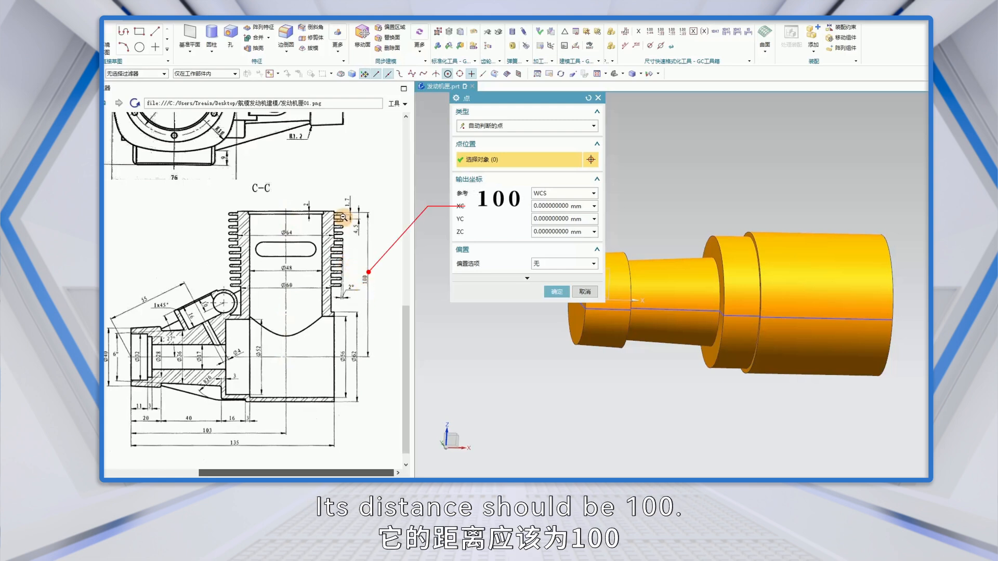
drag(265, 474, 175, 473)
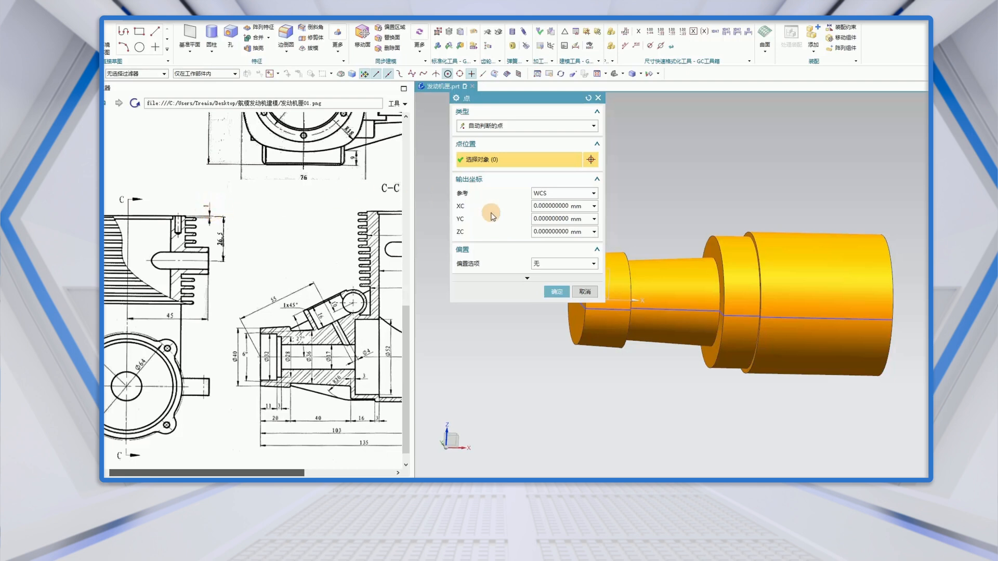
click(543, 232)
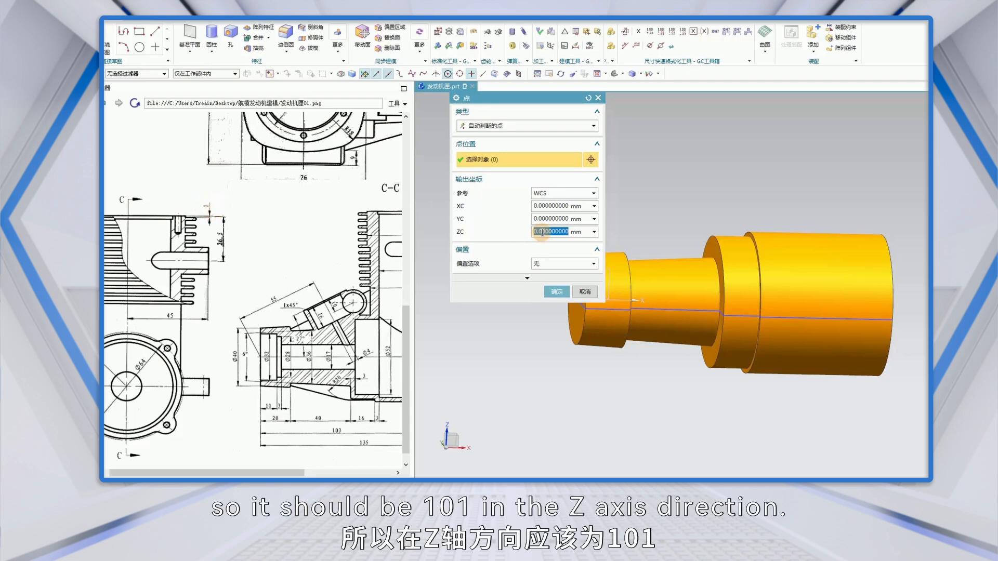
text(101)
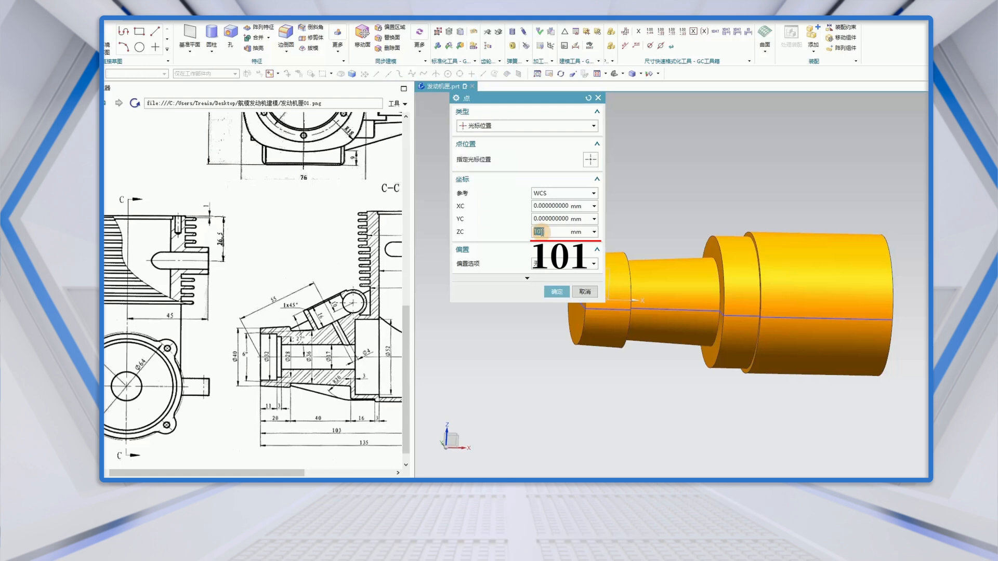
Set the cylinder base point's XC coordinate to 103 mm per the section C-C drawing and accept the point.
drag(285, 473, 335, 474)
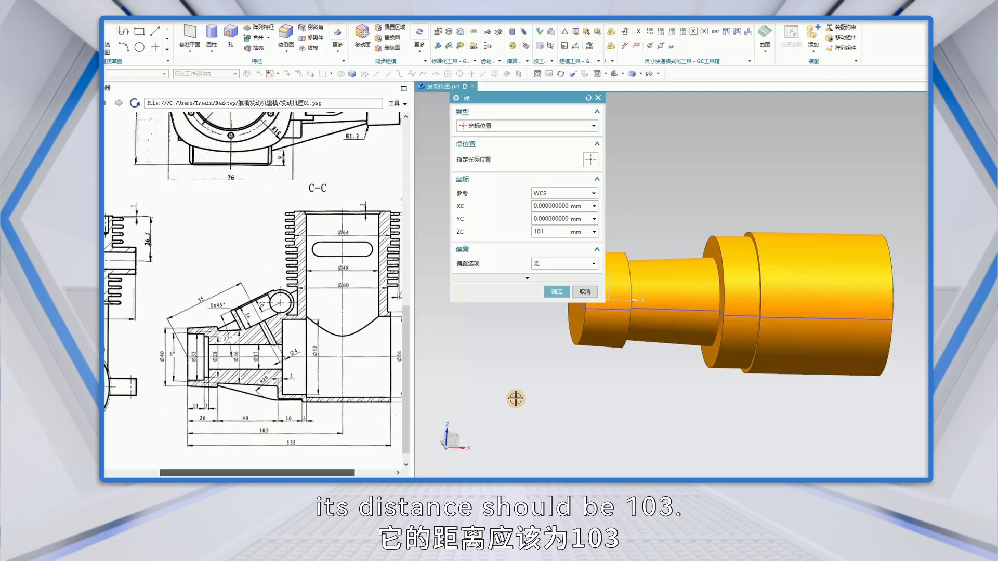
shift+middle_drag(575, 395, 609, 437)
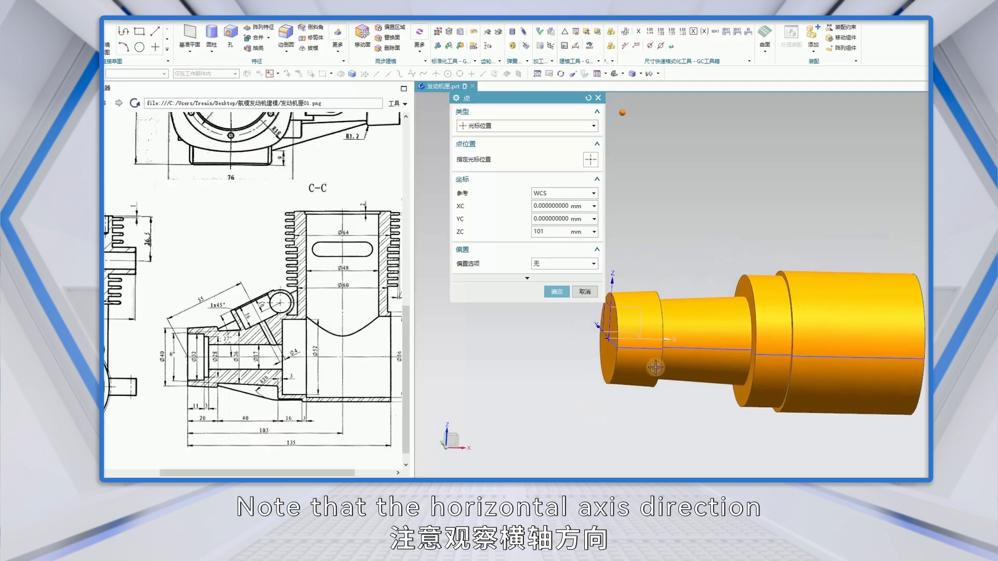
middle_drag(586, 375, 585, 398)
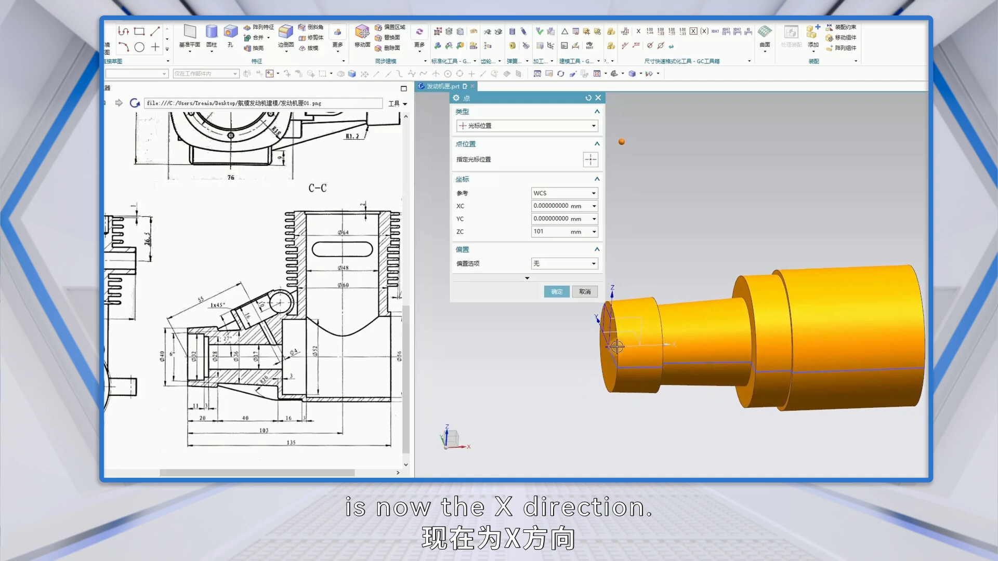
double_click(546, 206)
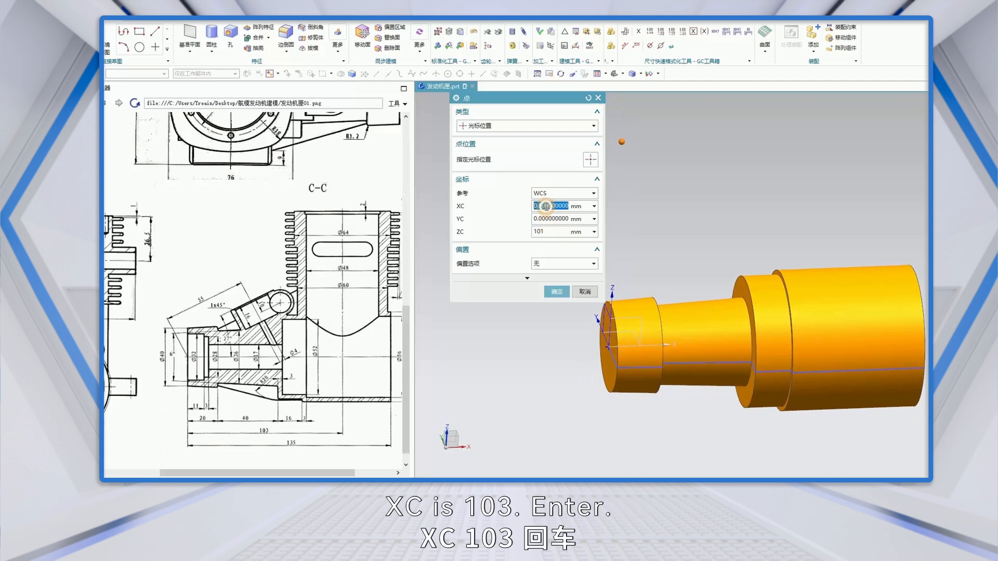
text(103)
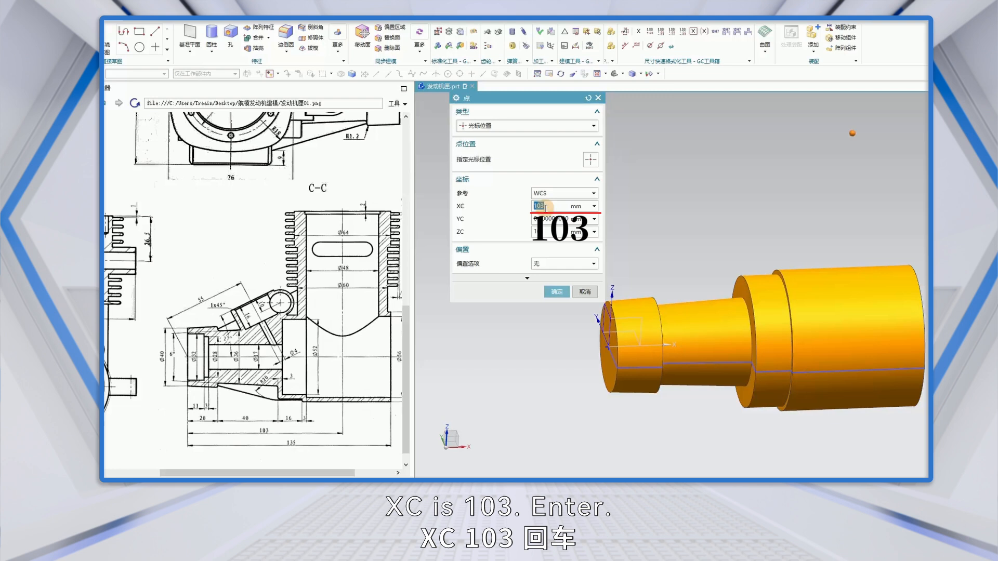
key(Return)
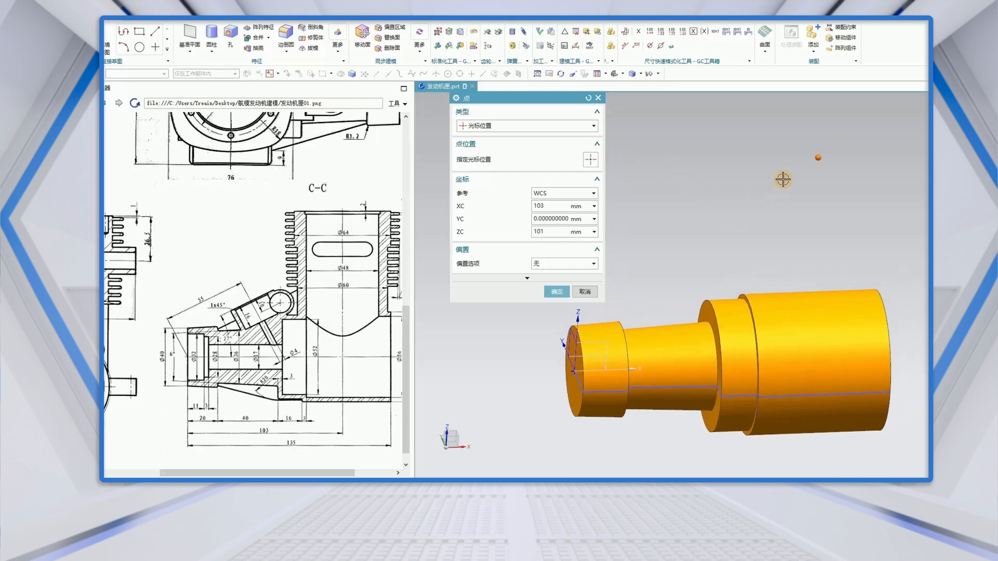
click(556, 291)
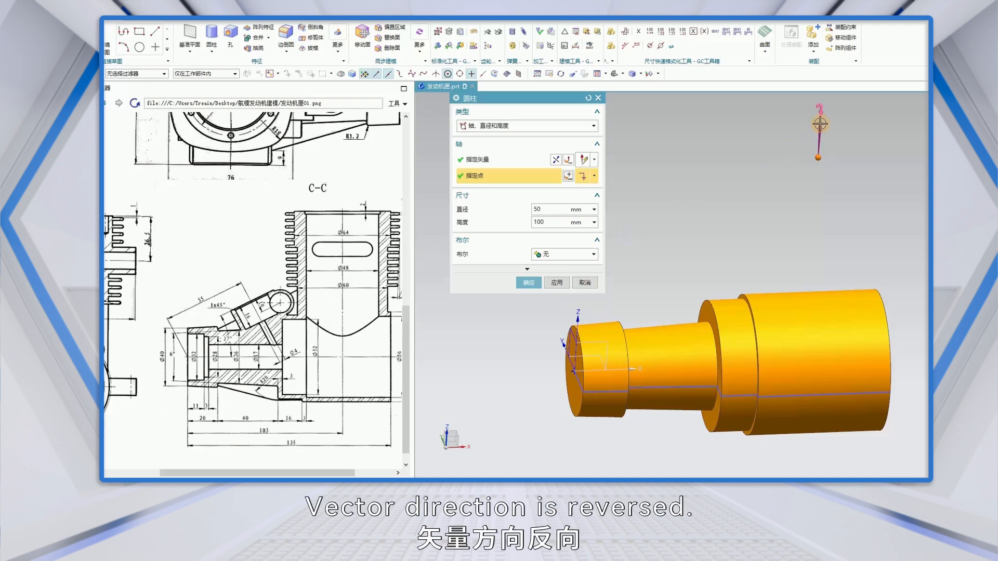
Reverse the cylinder's axis so it points down toward the main body, and set its diameter to 64 mm.
double_click(821, 145)
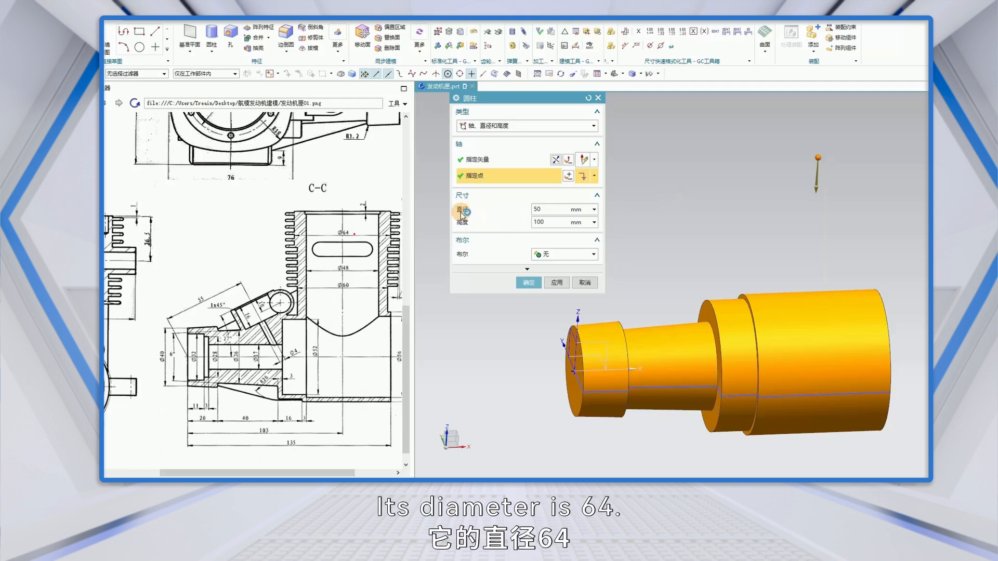
double_click(517, 210)
text(64)
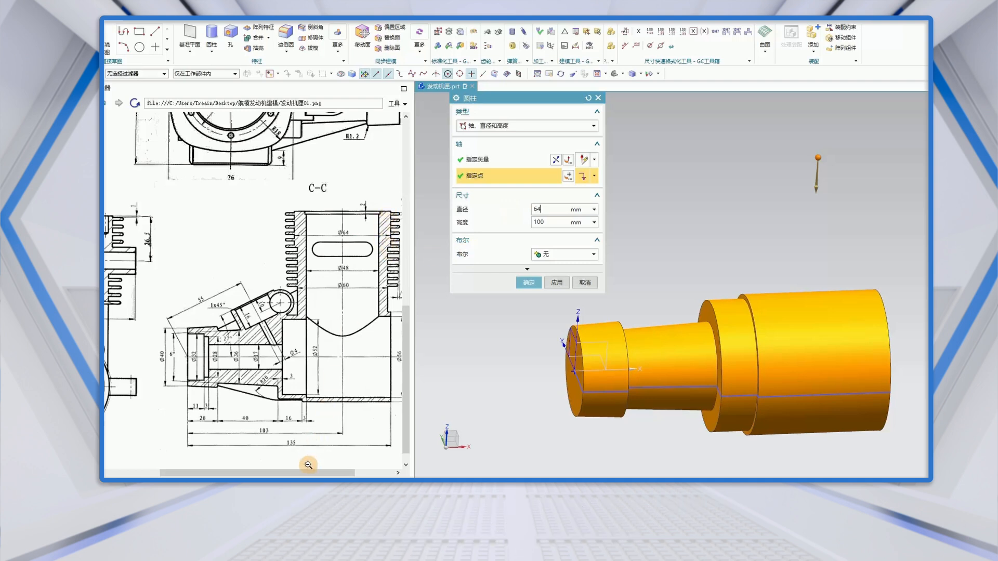
Check the fin spacing in the reference drawing and set the cylinder's height to 4.5*5+1.7+1 mm.
drag(304, 473, 343, 472)
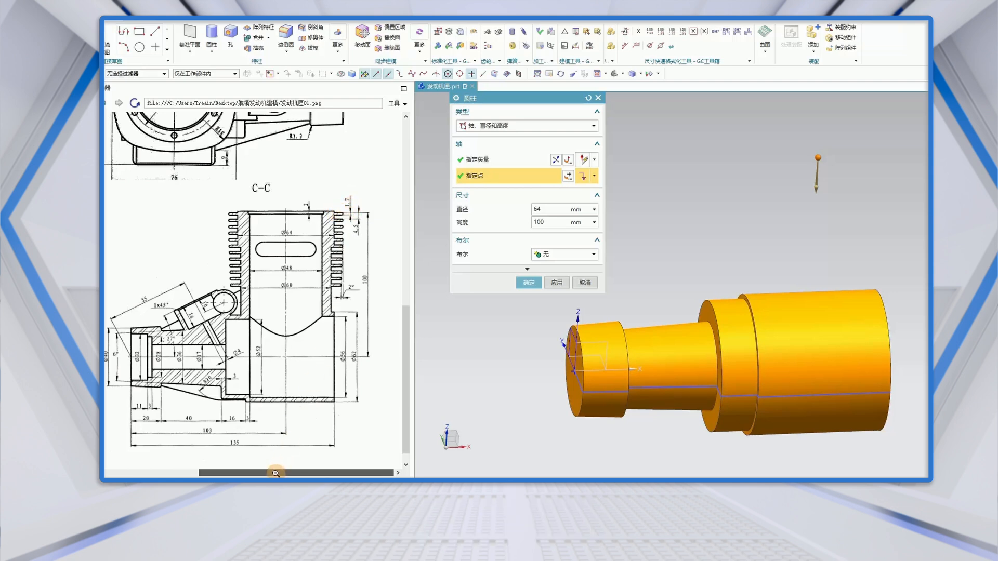
drag(273, 472, 207, 473)
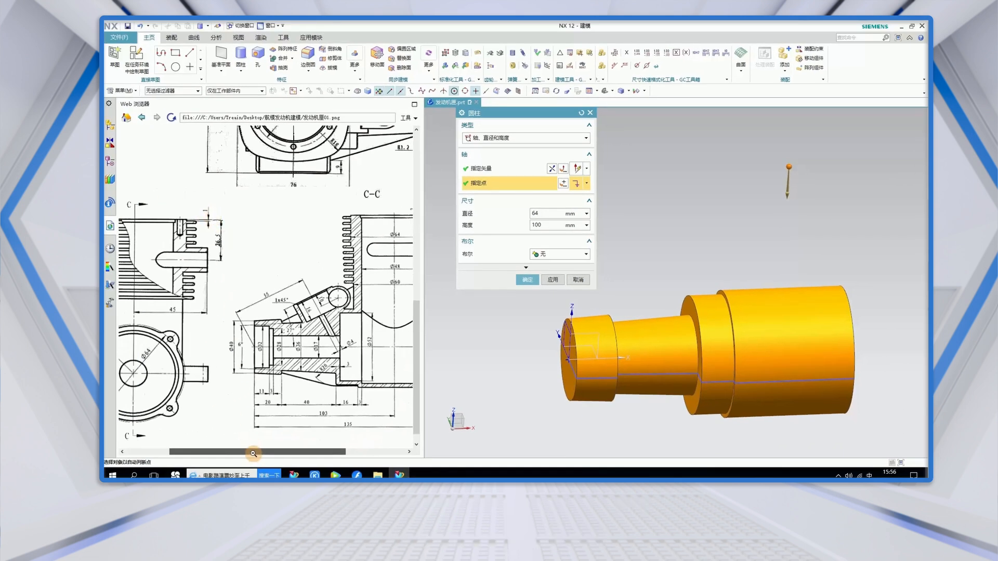
drag(253, 452, 321, 454)
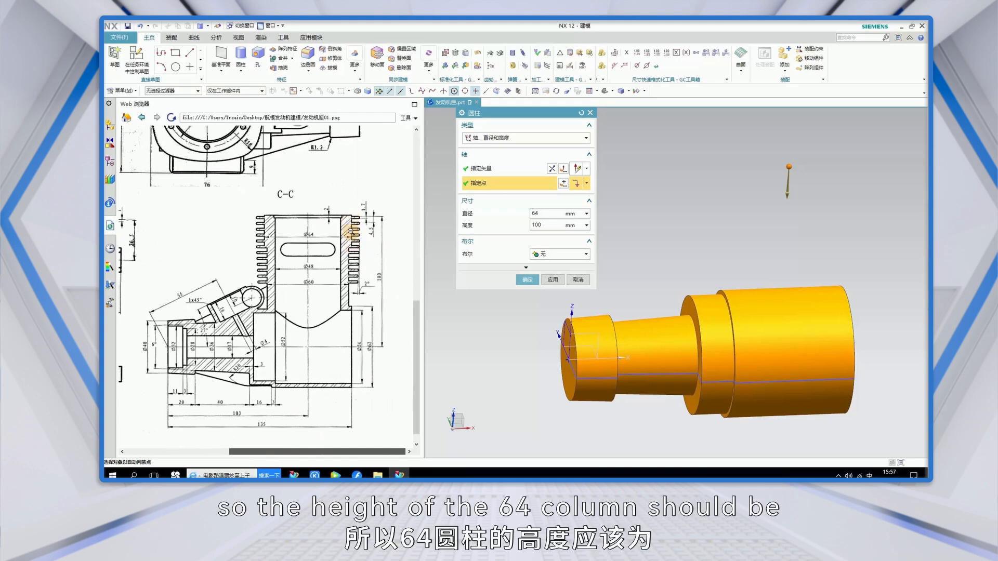
double_click(530, 226)
text(4)
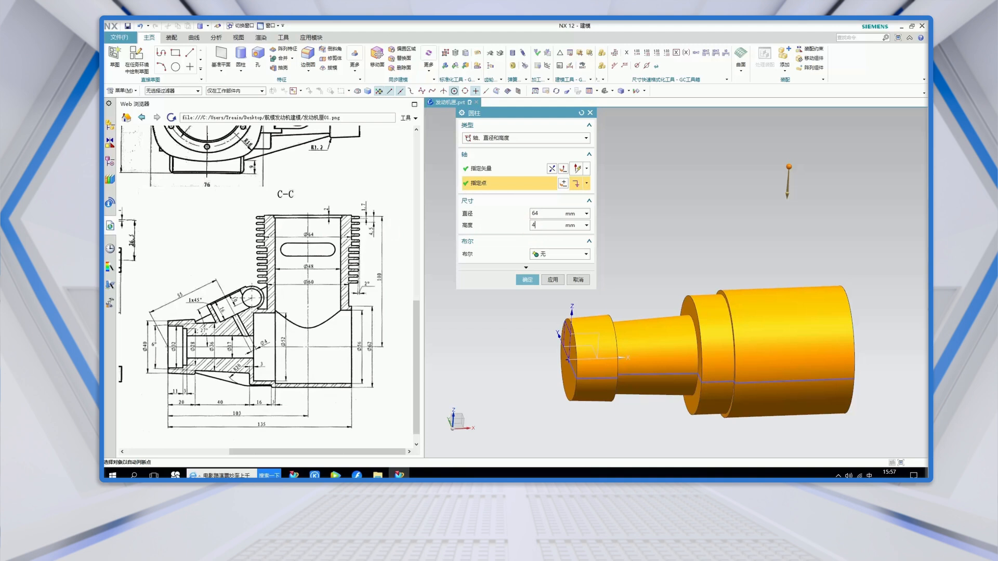
text(.5)
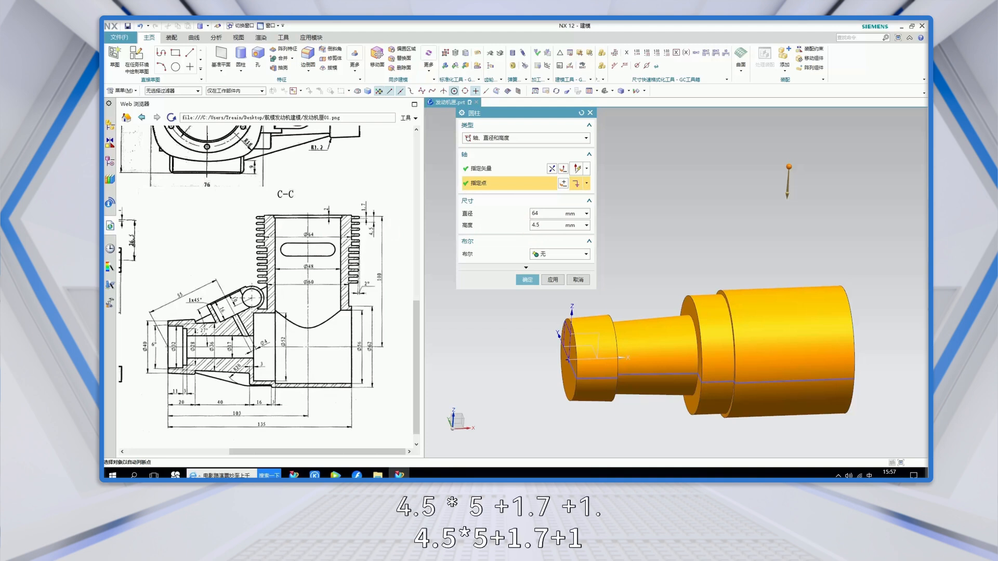
text(+1.7+1)
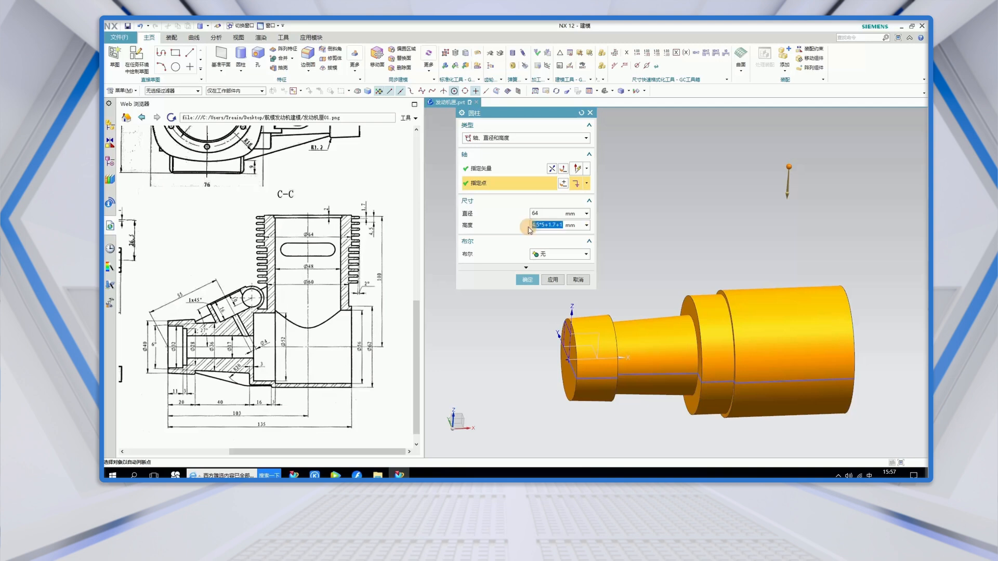
Create the 64 mm cylinder, and start another cylinder from its bottom face centre with the axis reversed to point down.
click(527, 279)
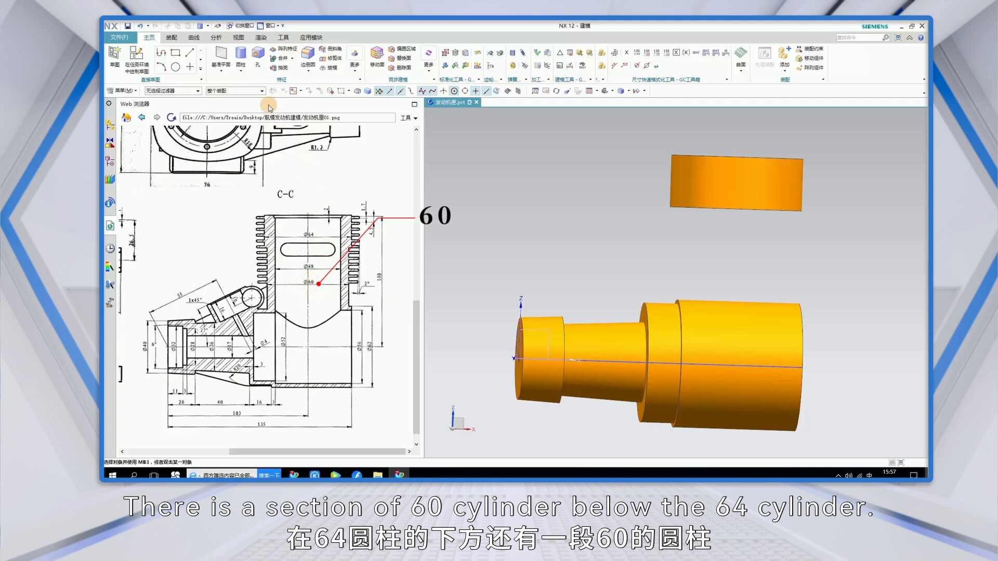
click(240, 55)
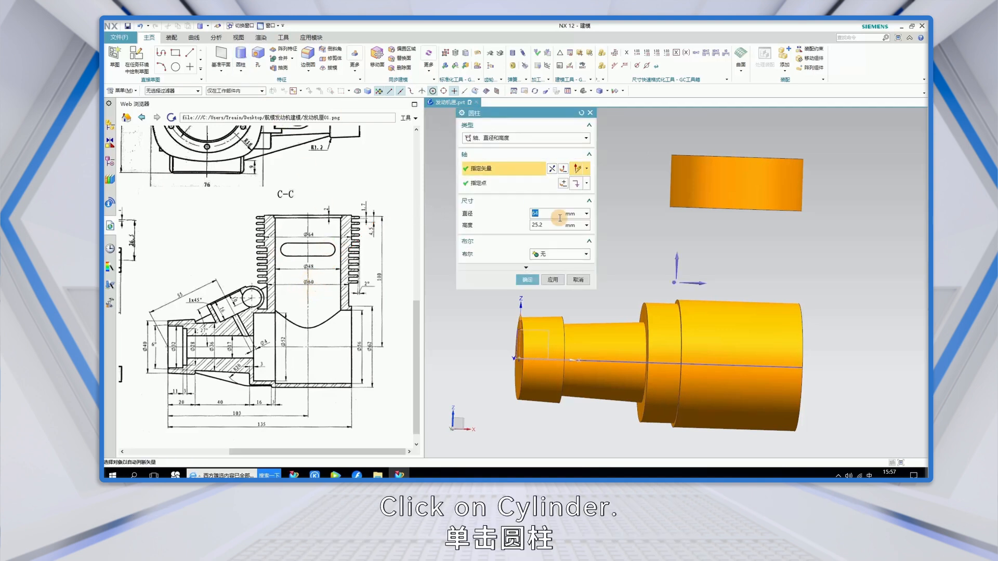
click(483, 183)
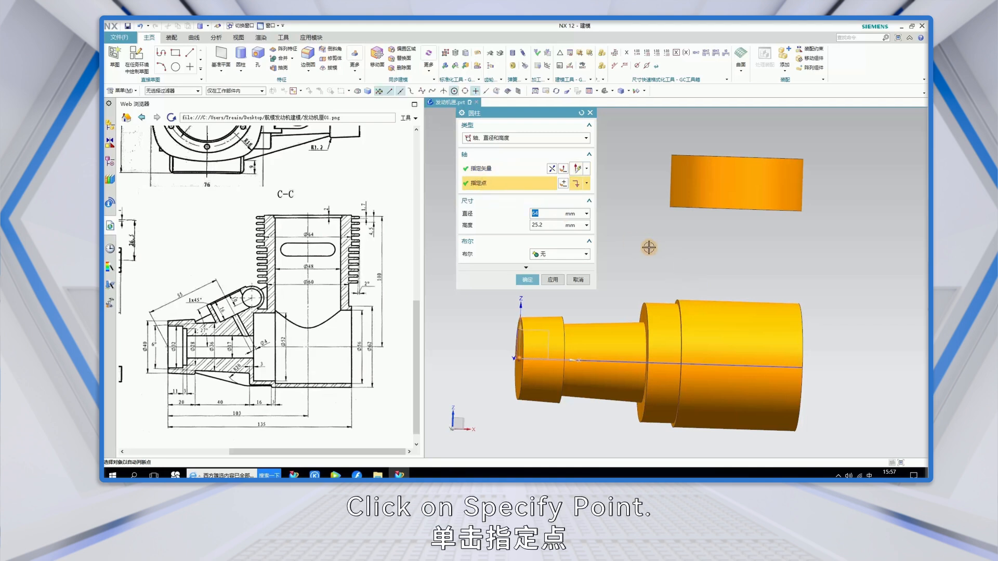
middle_drag(649, 248, 643, 225)
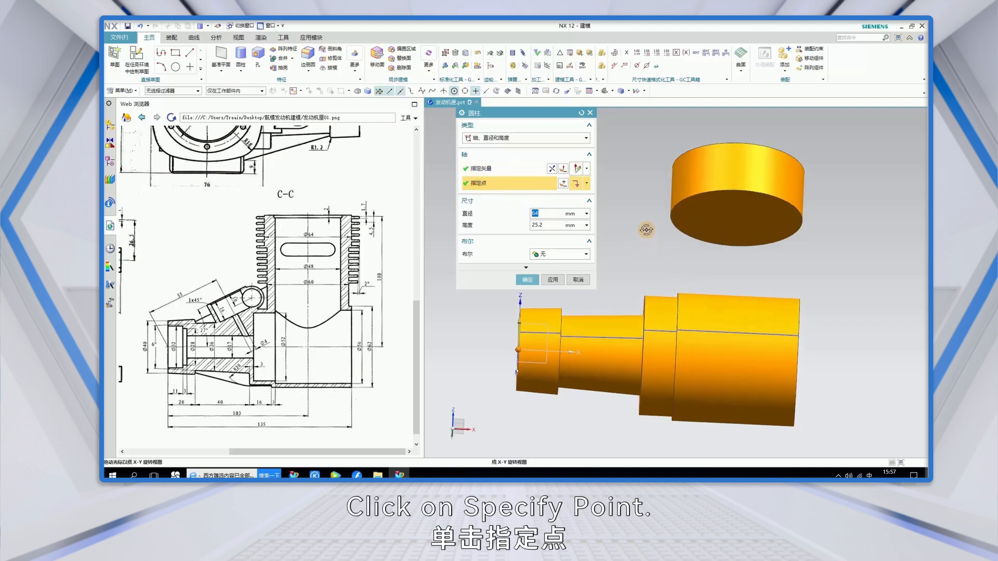
click(682, 198)
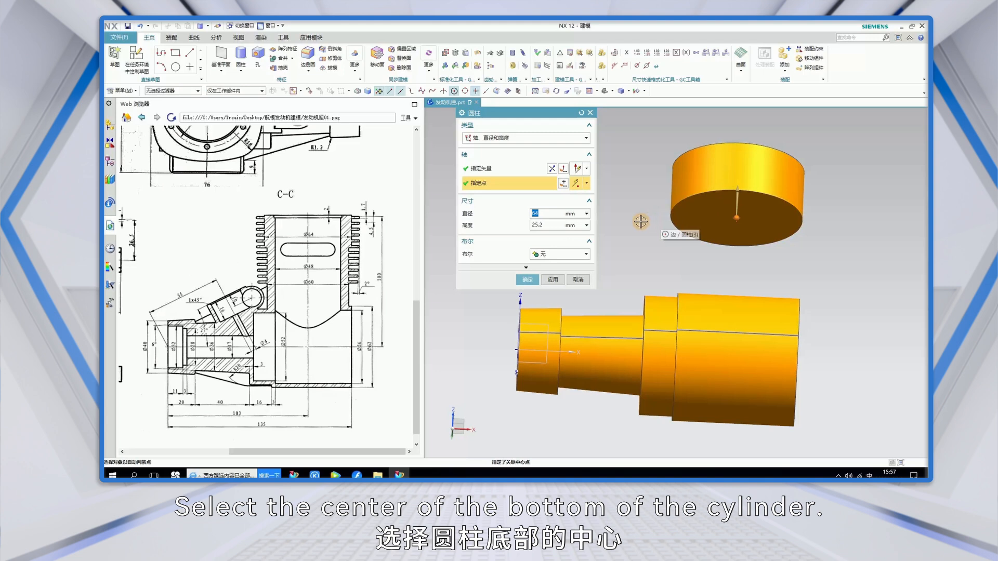
click(553, 168)
mouse_move(640, 242)
middle_down()
mouse_move(641, 196)
mouse_move(641, 252)
middle_up()
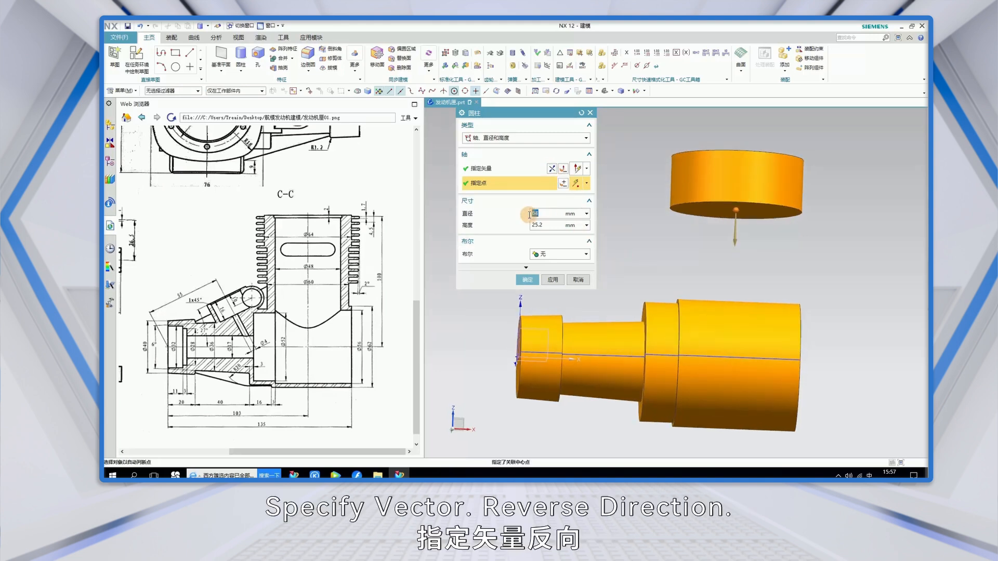
Set the second cylinder's diameter to 60 mm and height to 75 mm, and preview its intersection with the main body.
text(60)
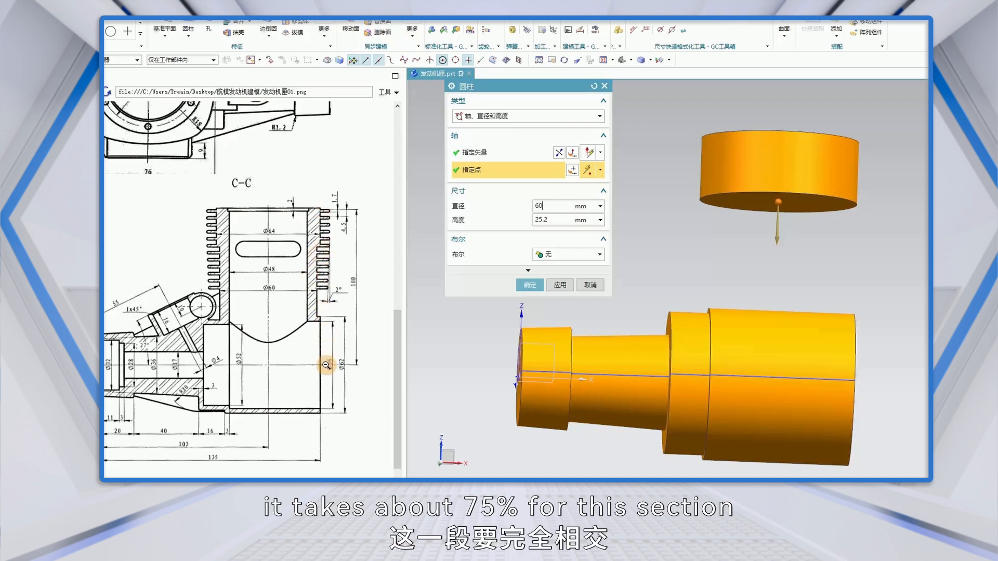
double_click(541, 219)
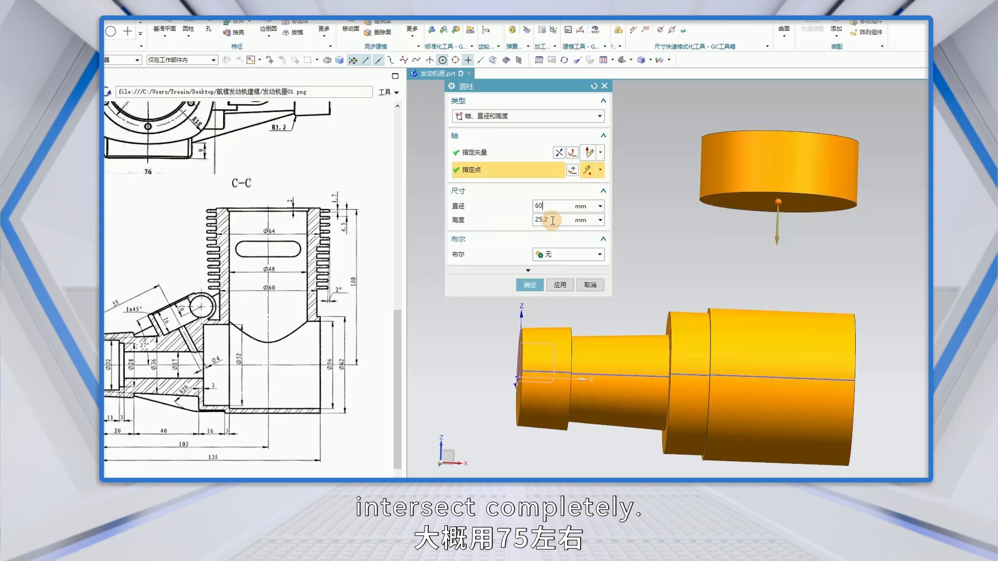
text(75)
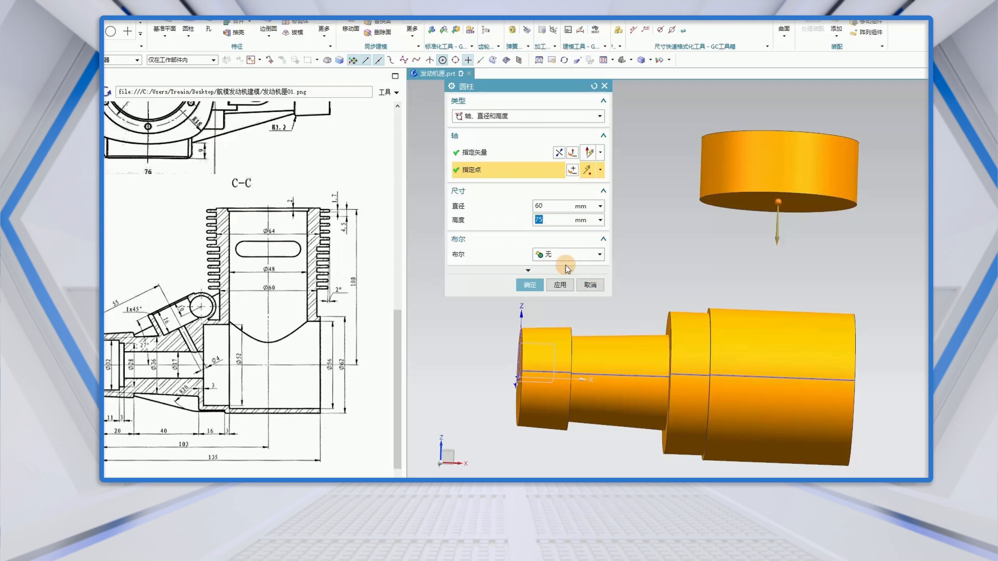
click(531, 271)
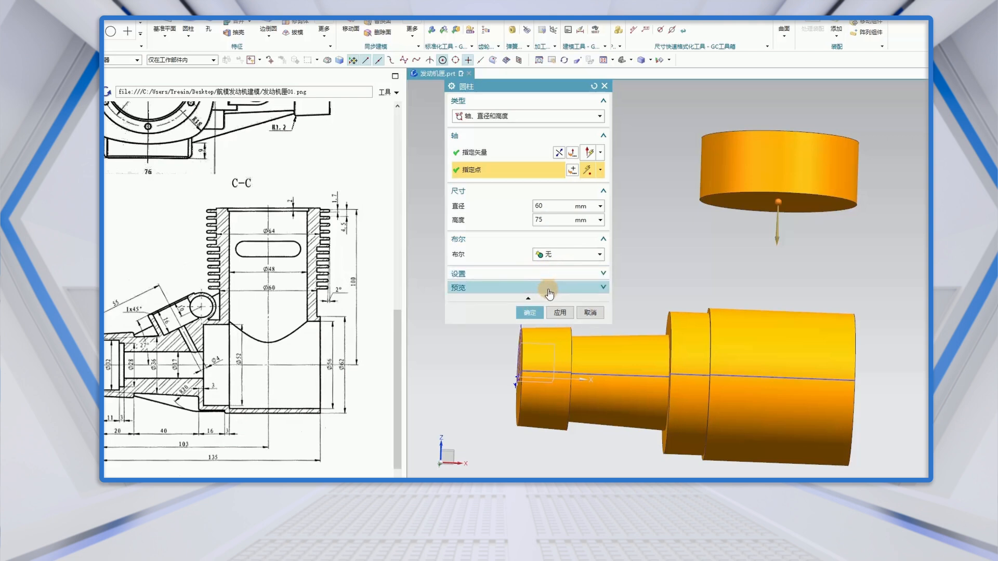
click(604, 287)
click(596, 305)
middle_drag(662, 267, 662, 288)
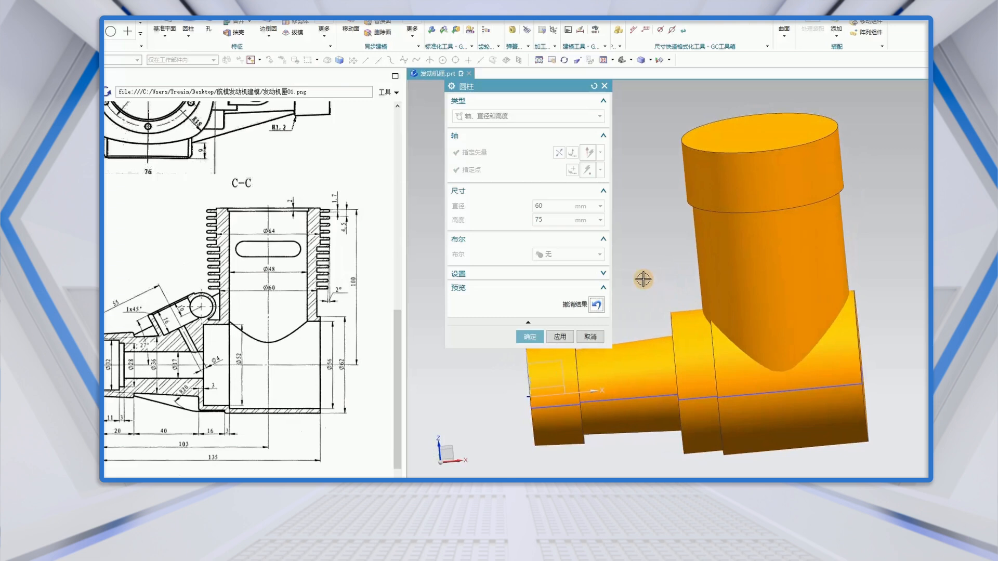
click(597, 305)
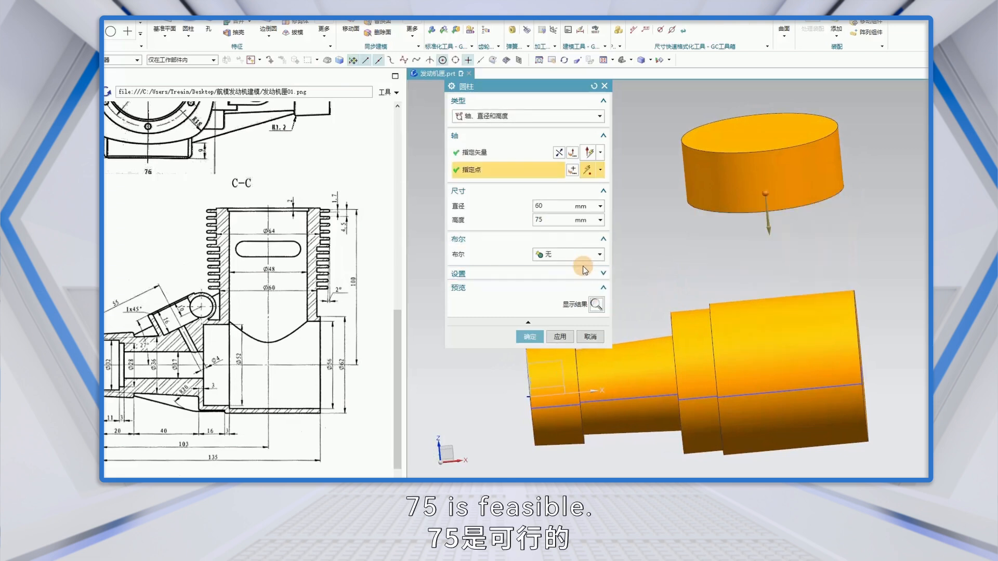
Unite the 60 mm cylinder with the 64 mm cylinder and create it.
click(598, 255)
click(550, 276)
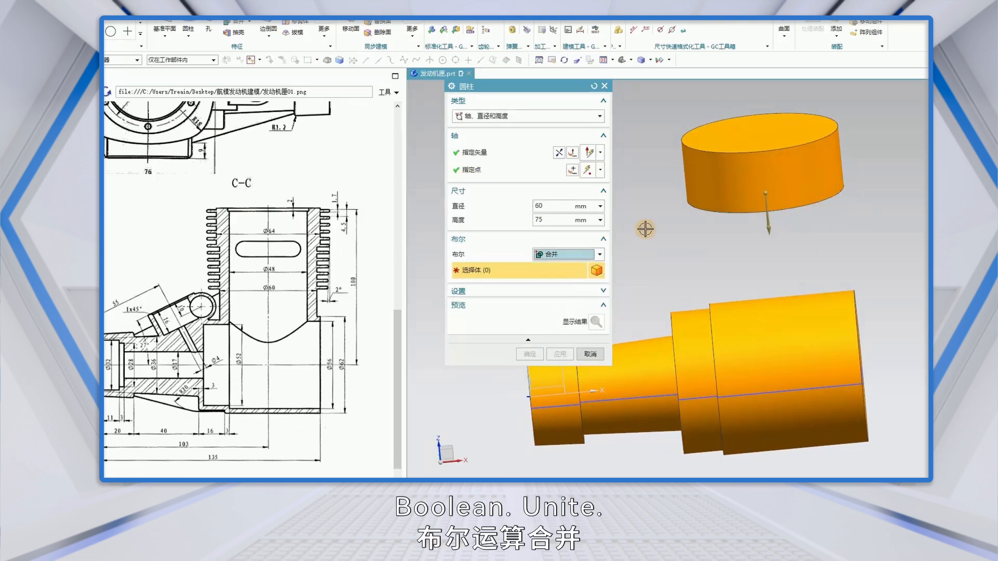
click(703, 185)
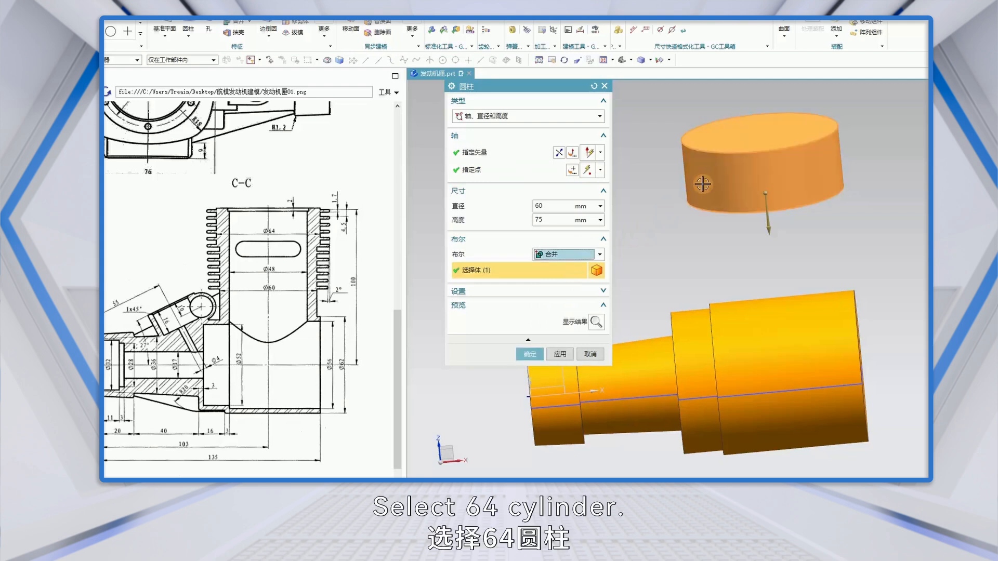
click(560, 354)
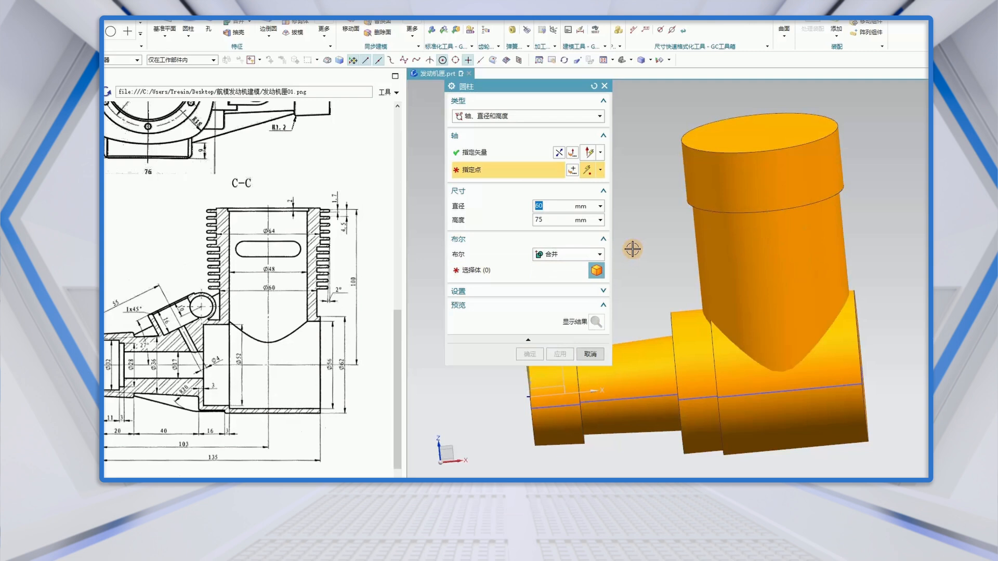
key(Escape)
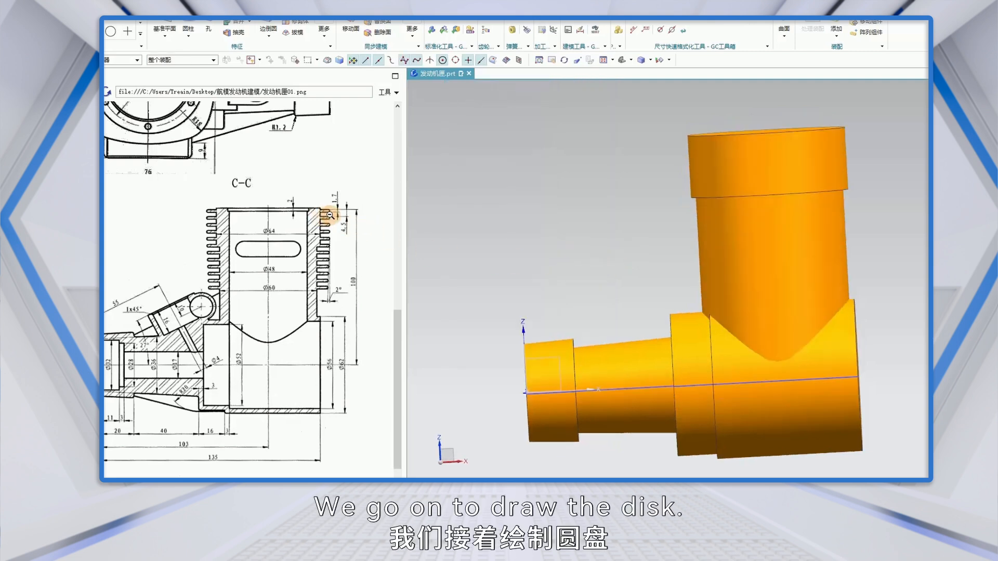
Bring the reference drawing's flange view into sight and create a task-environment sketch on the column's top face.
scroll(329, 269, up, 3)
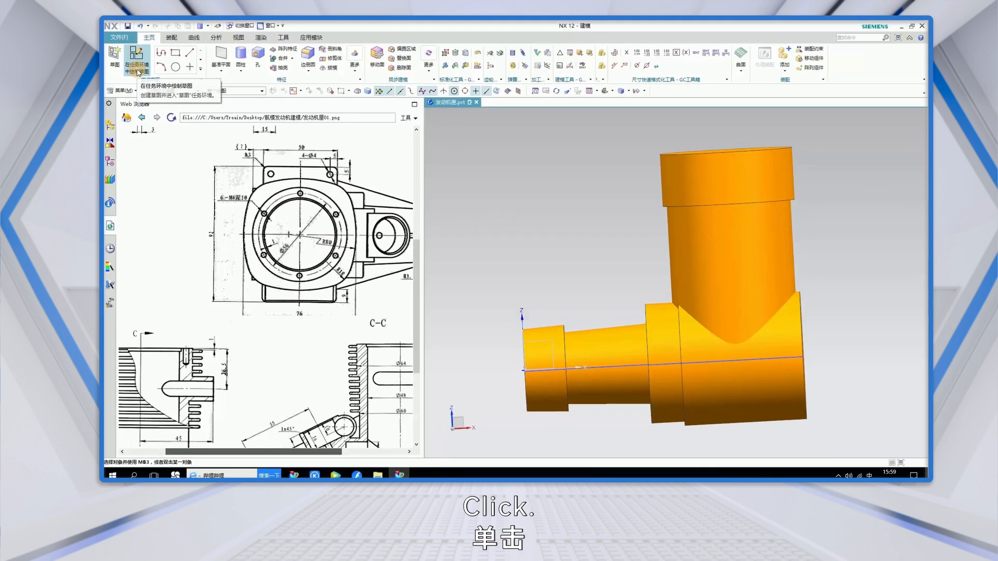
click(138, 72)
middle_drag(621, 250, 622, 267)
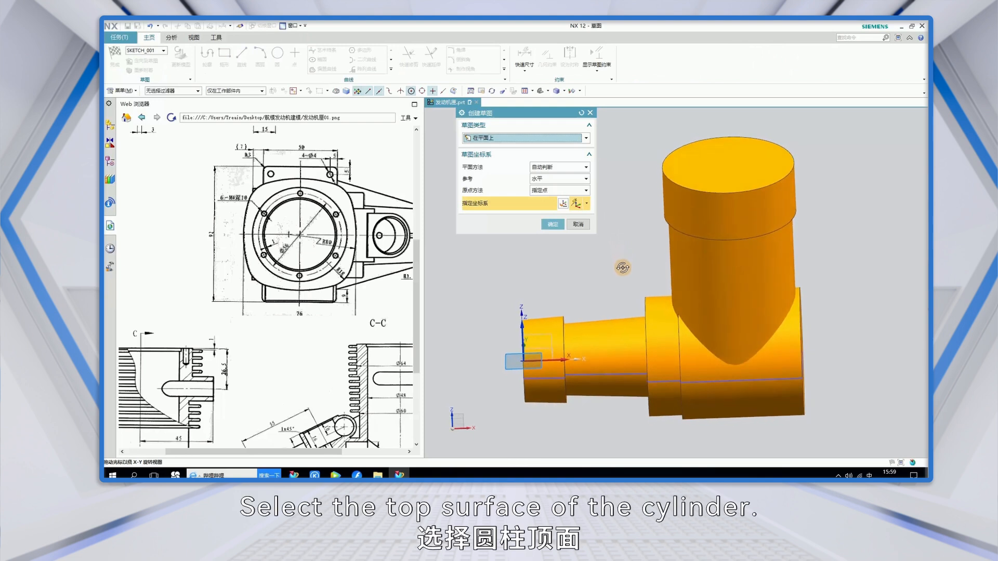
click(681, 170)
click(554, 224)
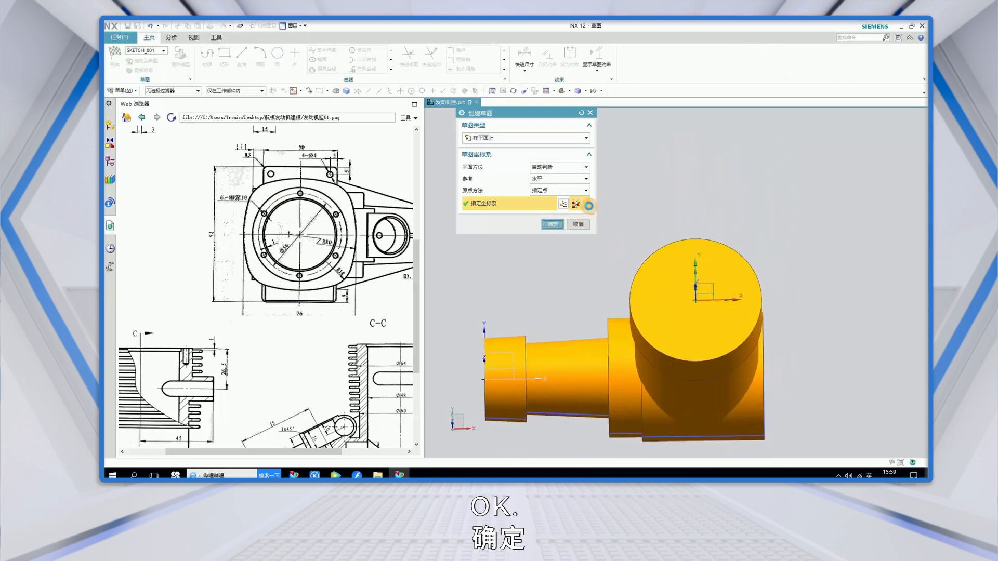
Draw a horizontal and a vertical line from the column's centre and convert both to reference lines.
key(l)
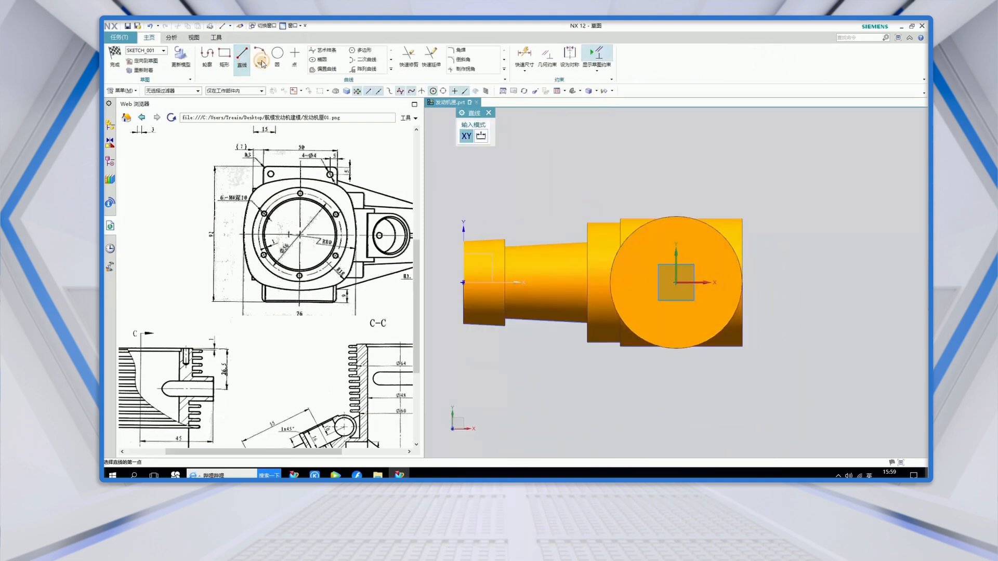
click(676, 282)
click(804, 282)
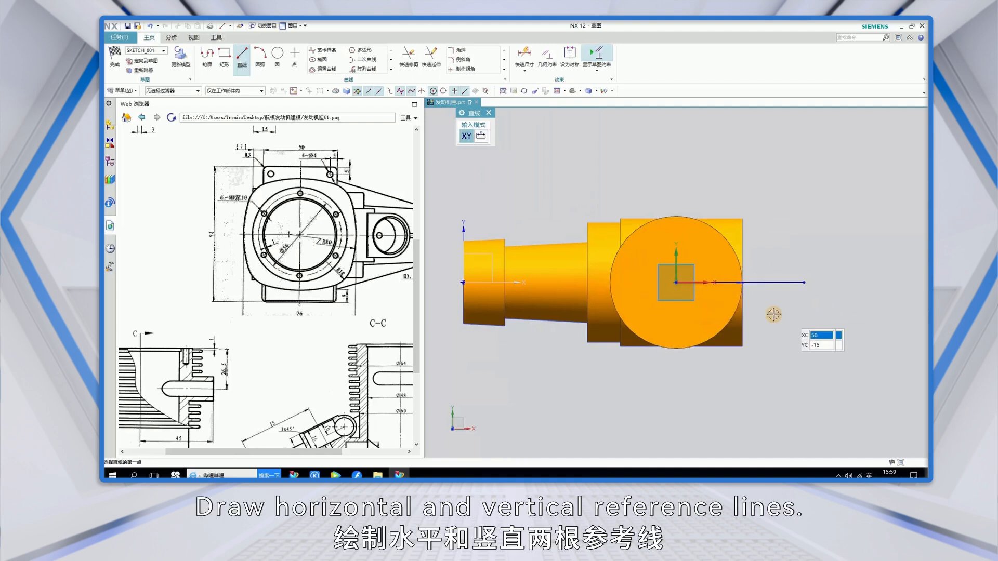
click(676, 282)
click(678, 179)
key(Escape)
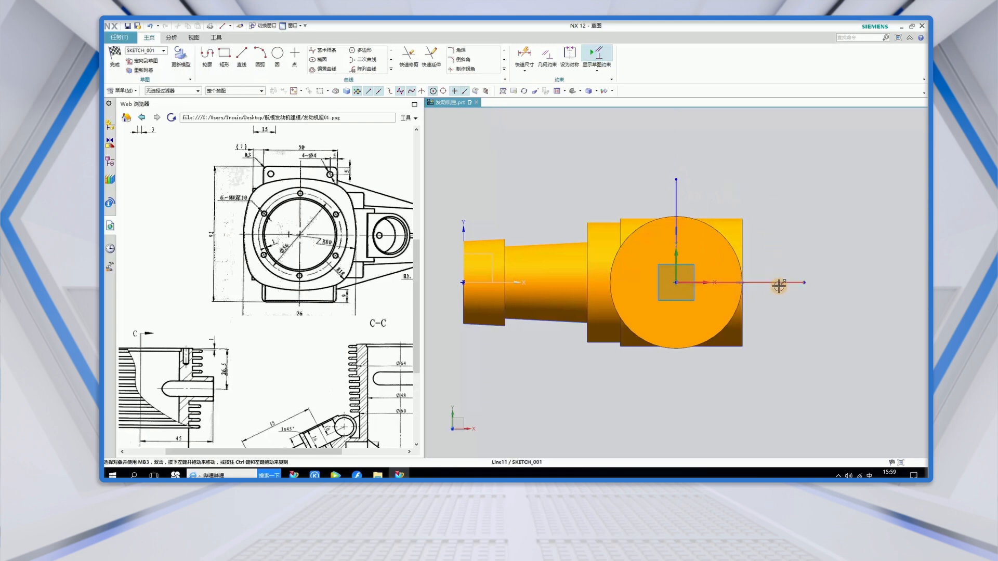
click(777, 285)
click(674, 199)
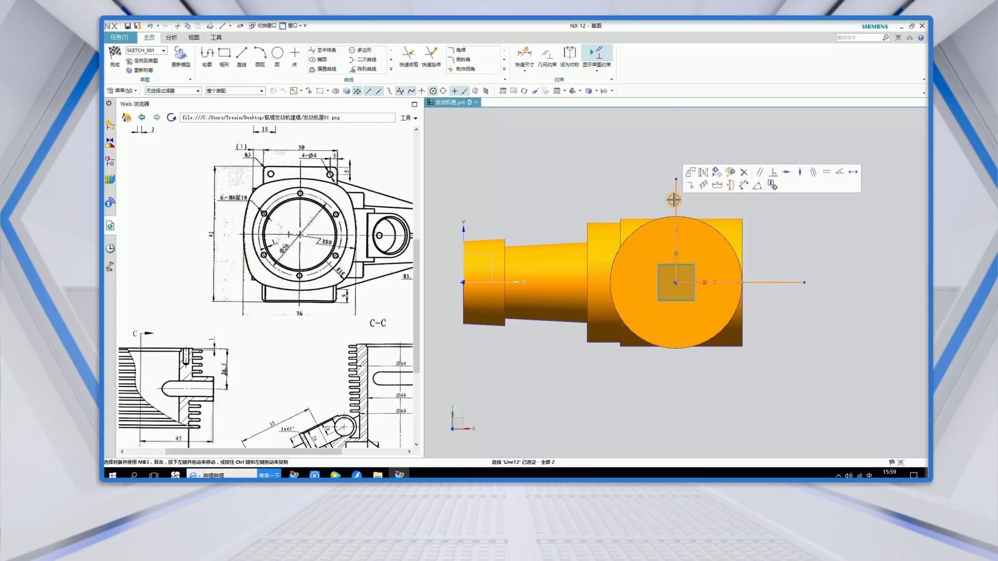
click(704, 173)
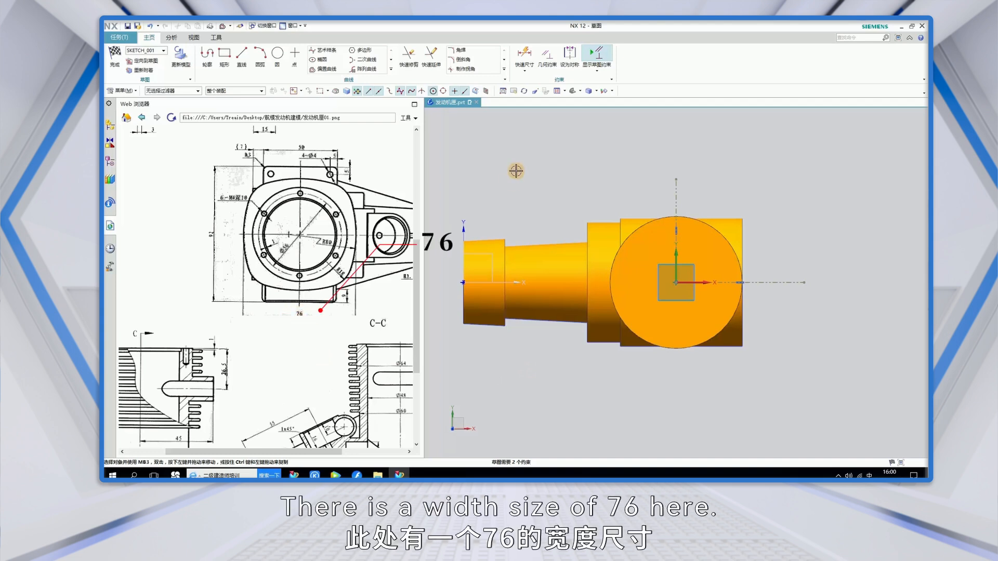
Offset the vertical and the horizontal reference line symmetrically by 76/2 mm each, using single-curve selection.
click(325, 69)
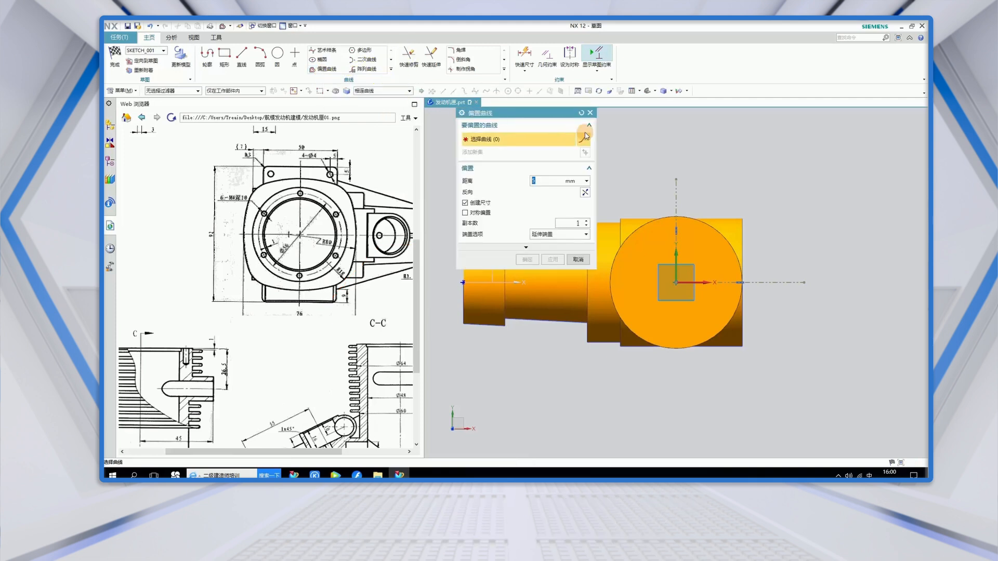
click(410, 91)
click(371, 100)
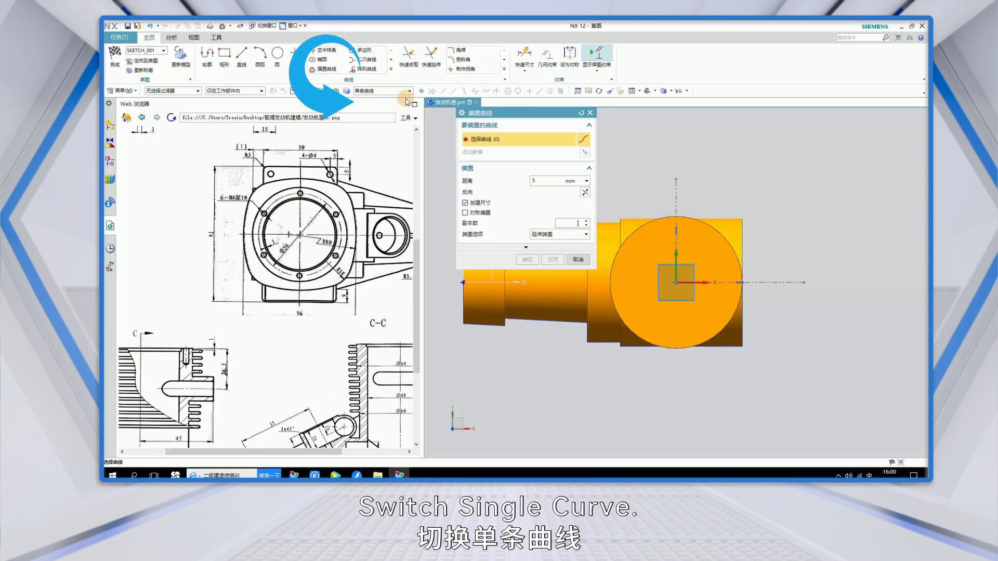
click(676, 193)
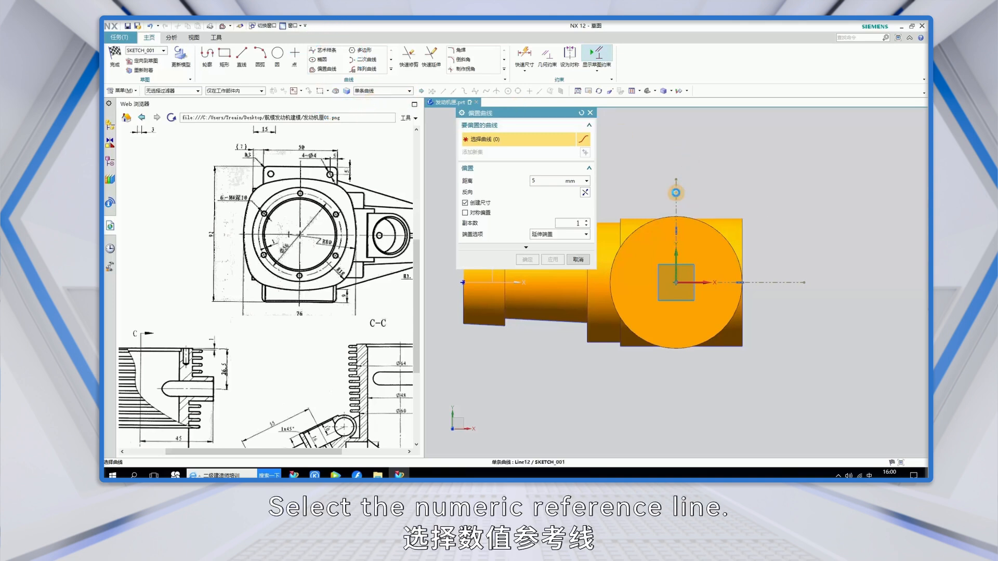
click(465, 213)
click(531, 180)
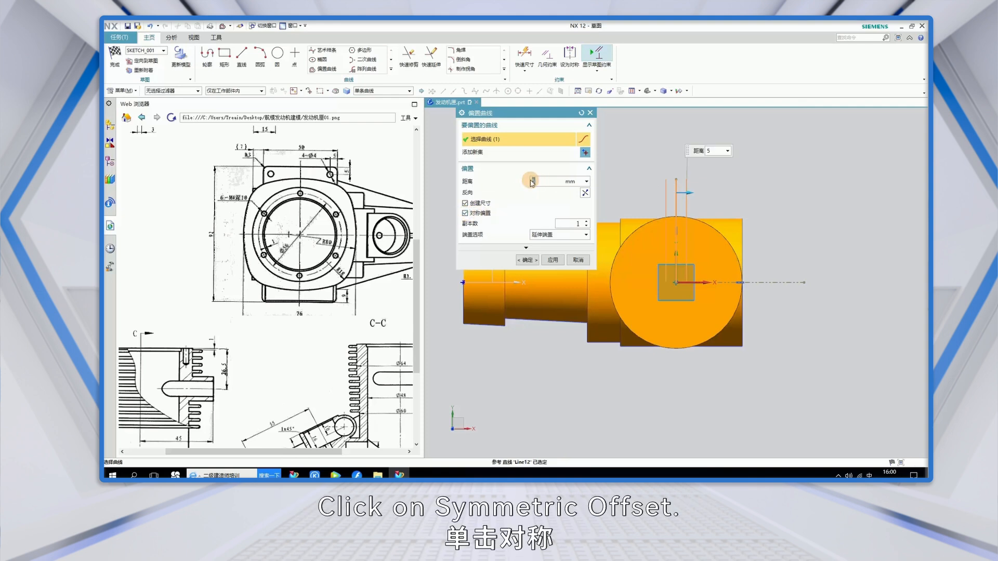
text(7)
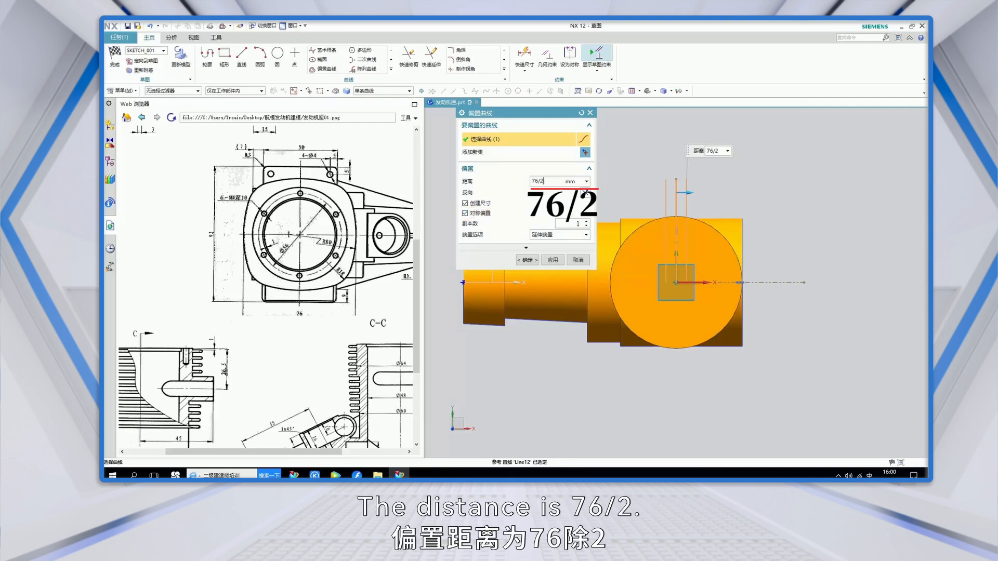
text(6/2)
key(Return)
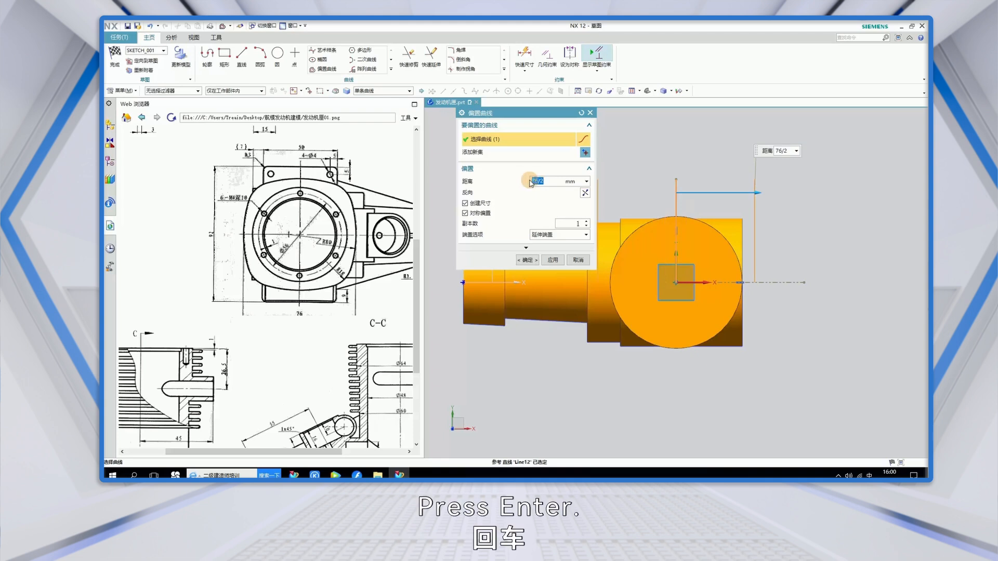
click(553, 260)
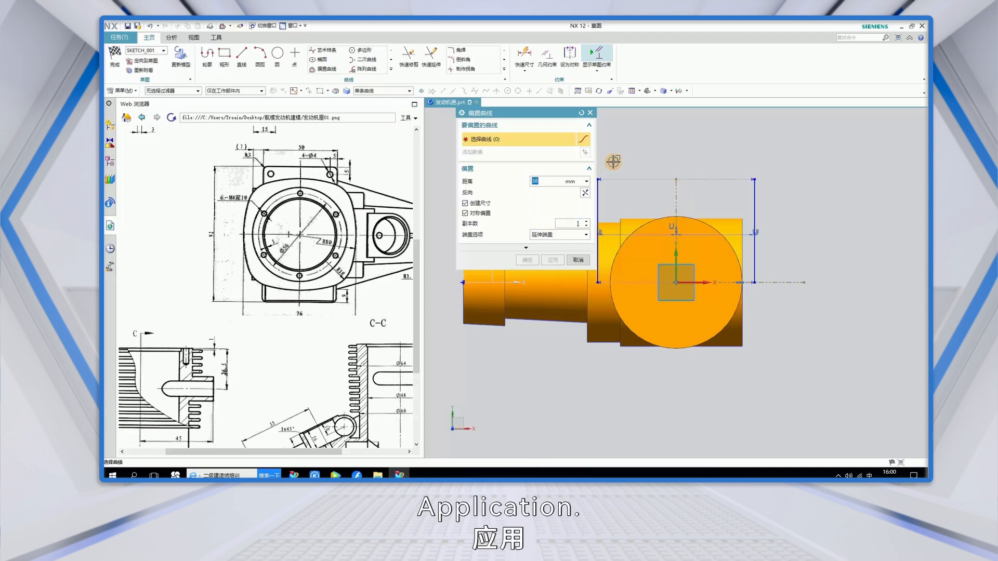
click(781, 283)
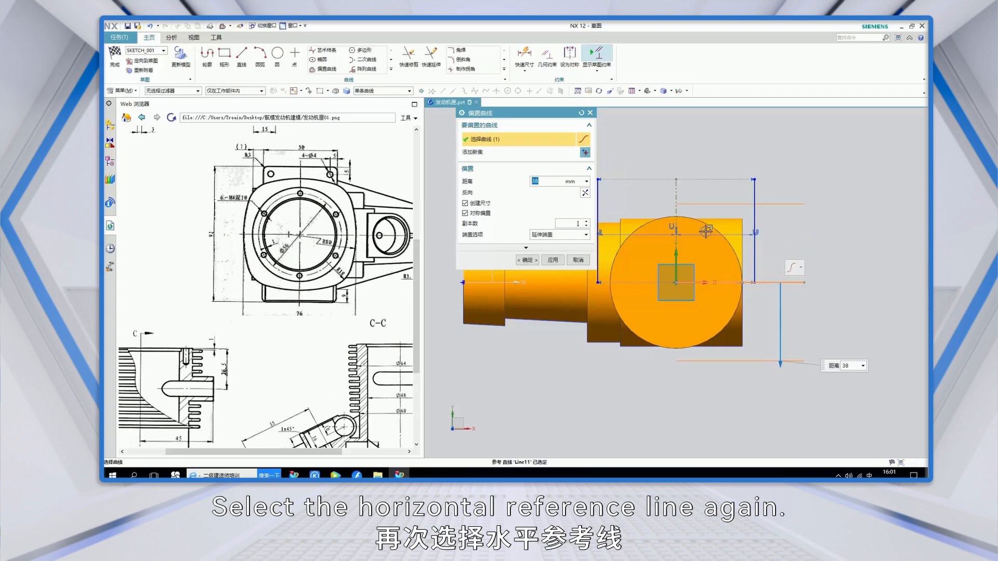
click(527, 260)
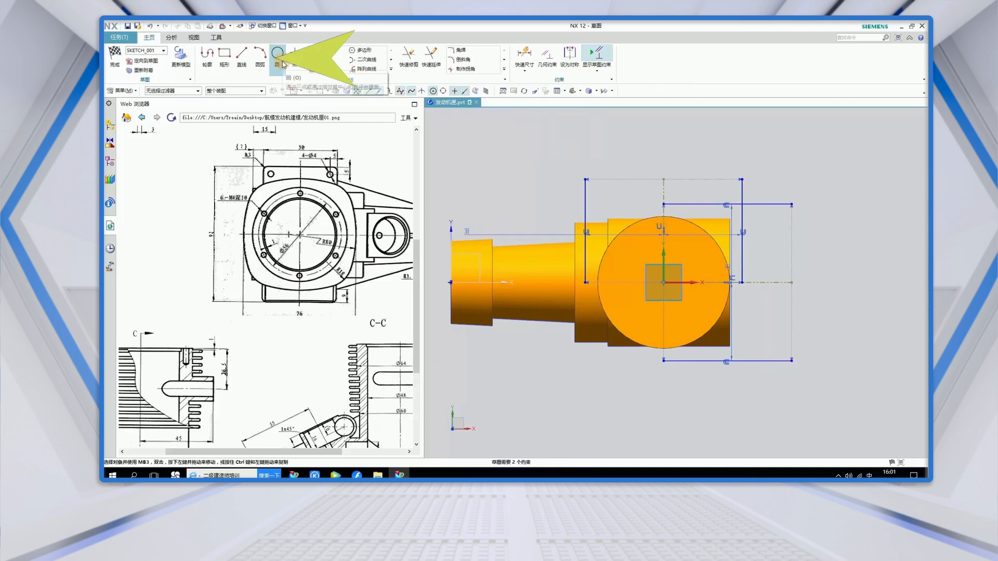
Draw a full circle with a diameter of 160 mm, centred freehand to the right of the column.
click(284, 64)
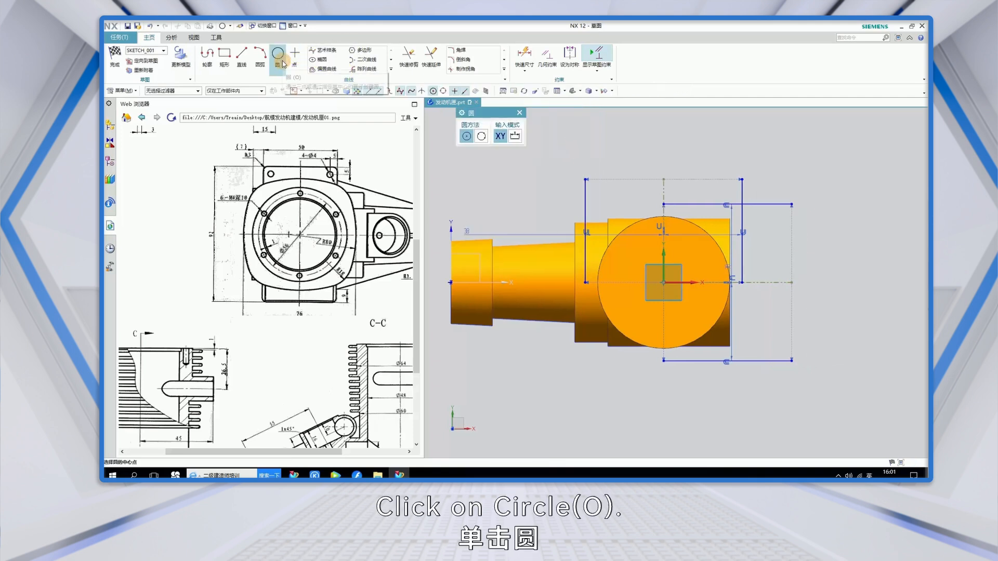
click(780, 313)
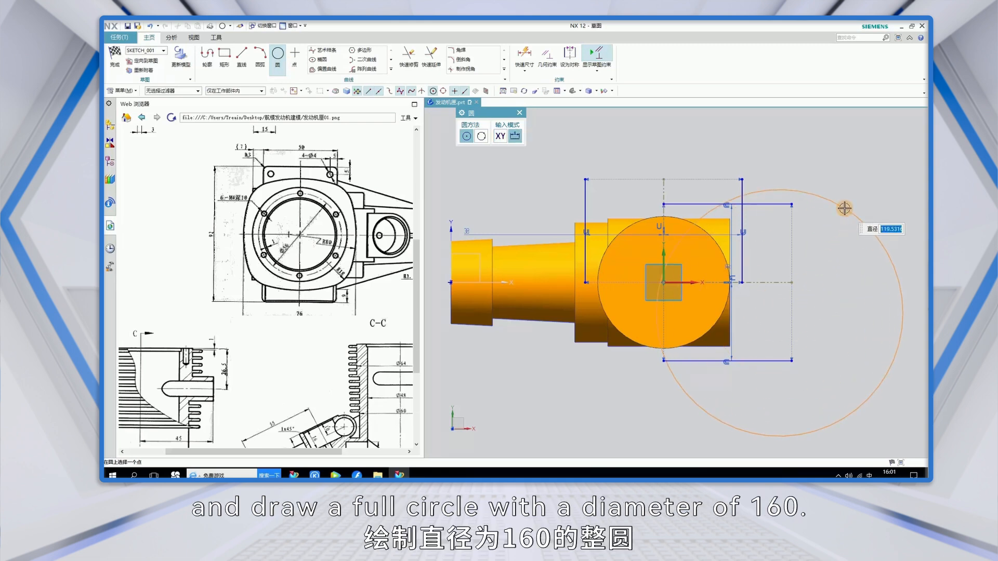
text(1)
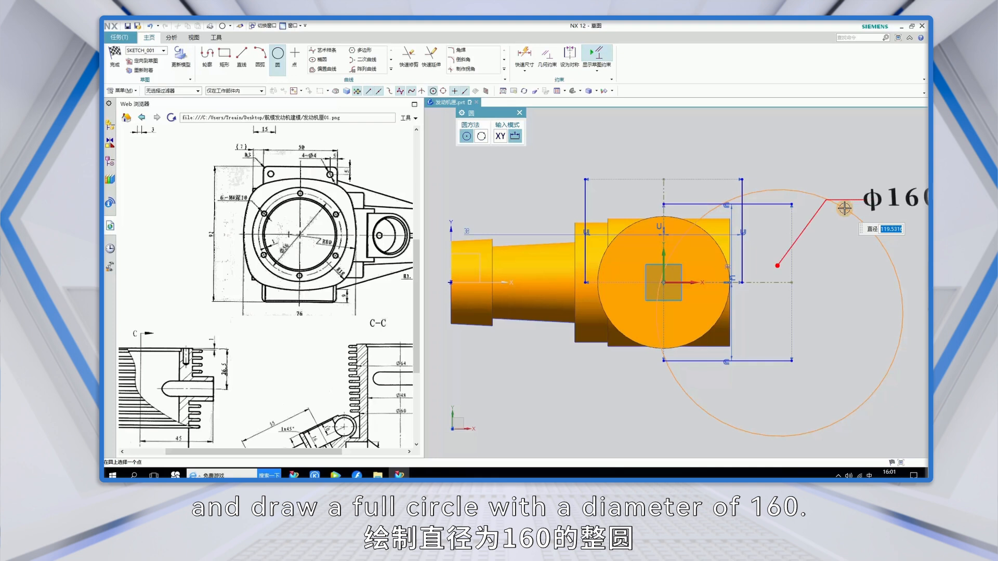
text(60)
key(Return)
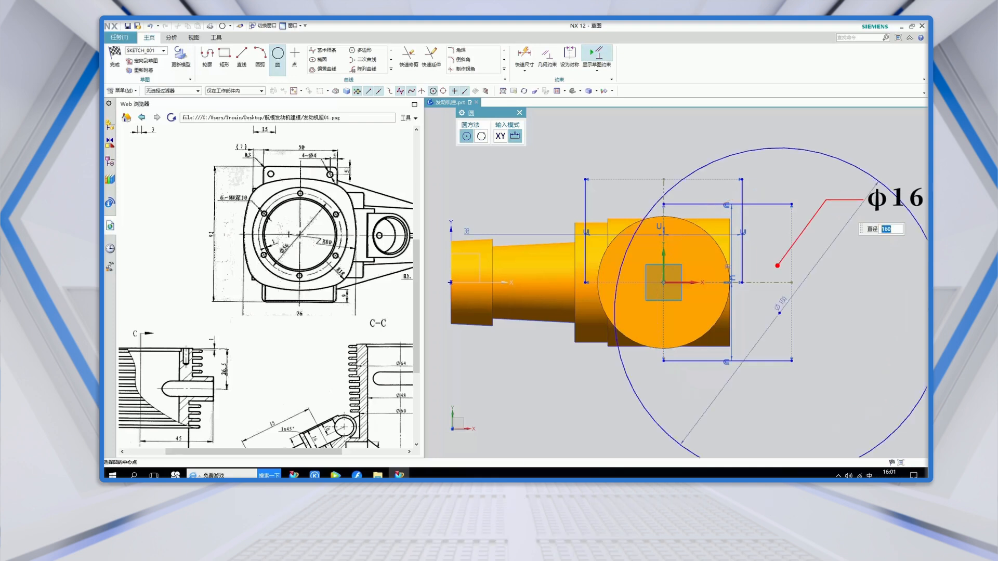
key(Escape)
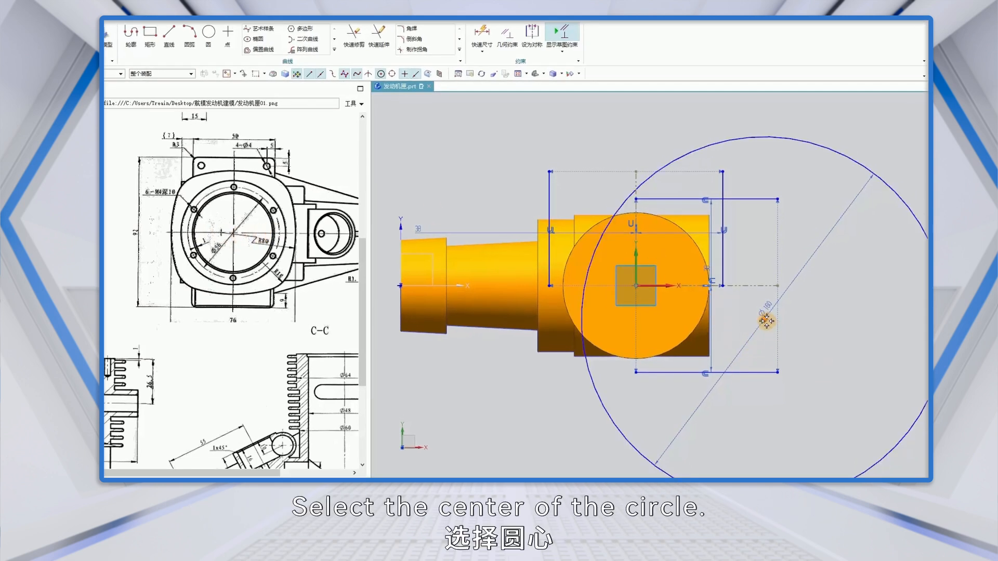
Constrain the circle's centre onto the horizontal reference line and make the circle tangent to the left vertical offset line.
click(767, 321)
click(747, 290)
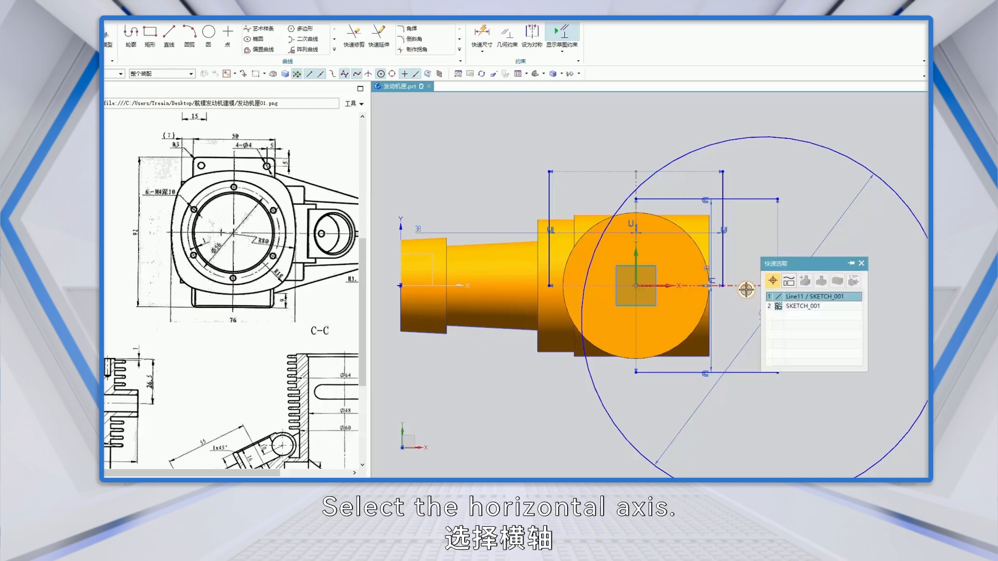
click(788, 296)
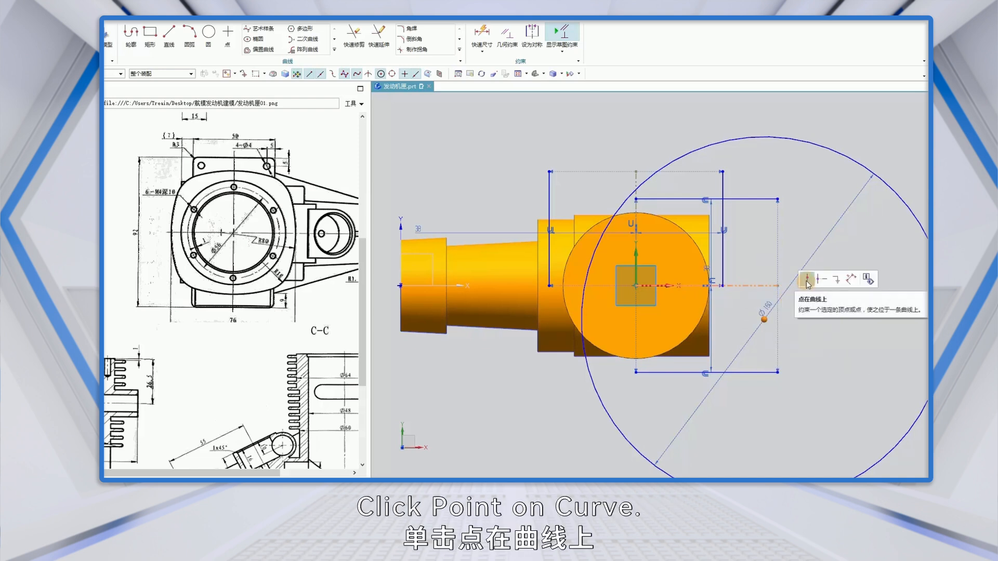
click(808, 281)
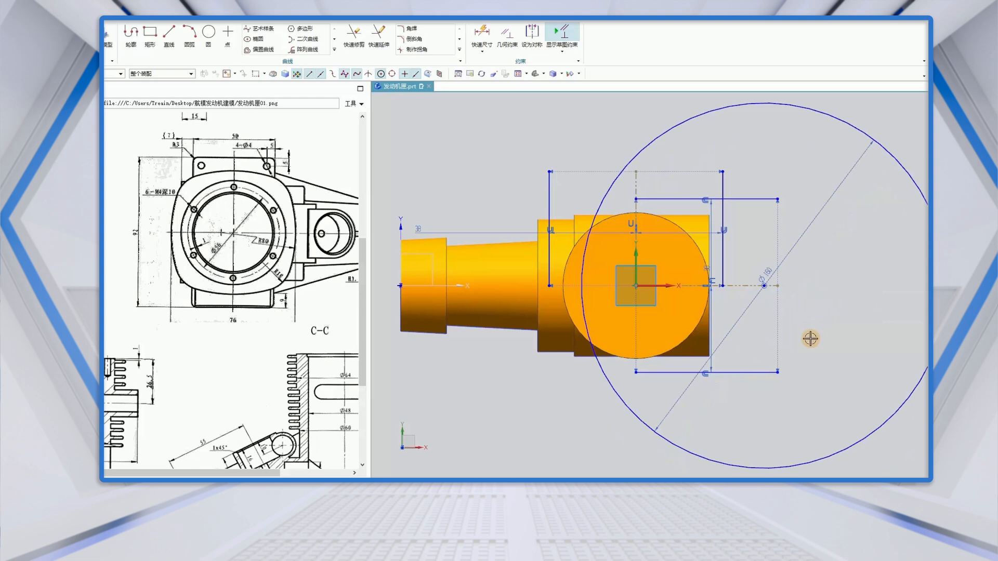
click(641, 144)
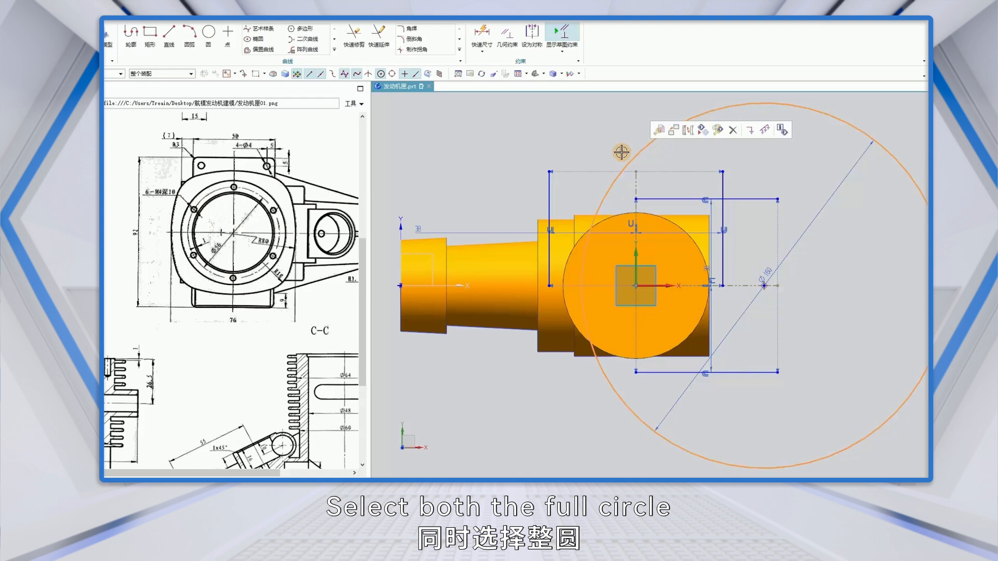
click(545, 181)
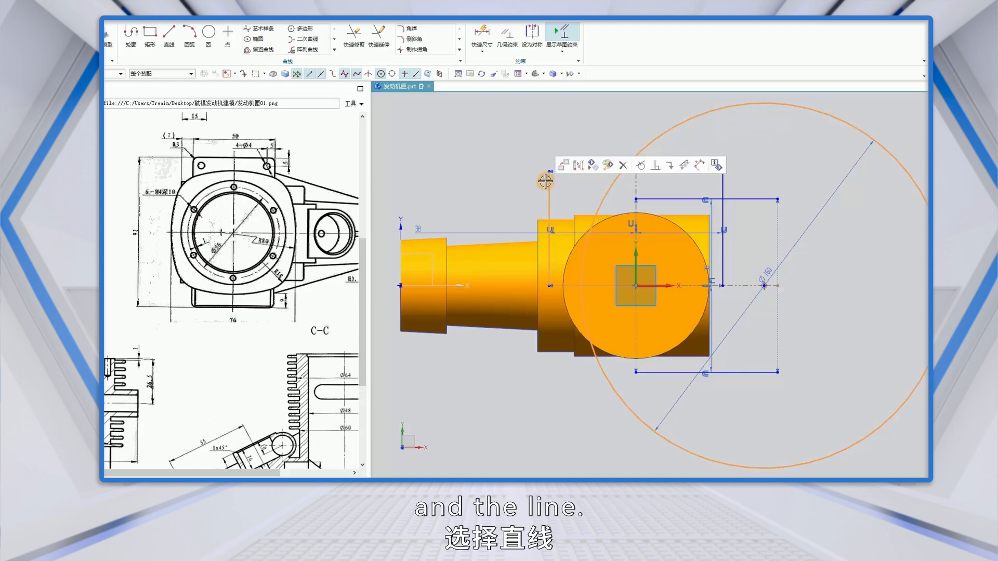
click(642, 166)
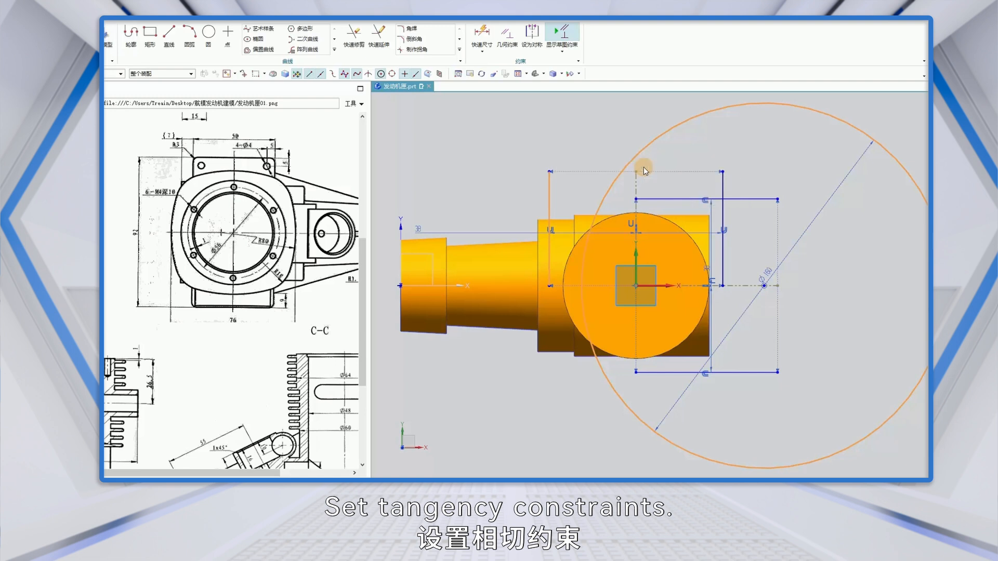
Extend the lower and upper horizontal offset lines leftward to meet the circle.
click(378, 46)
click(688, 374)
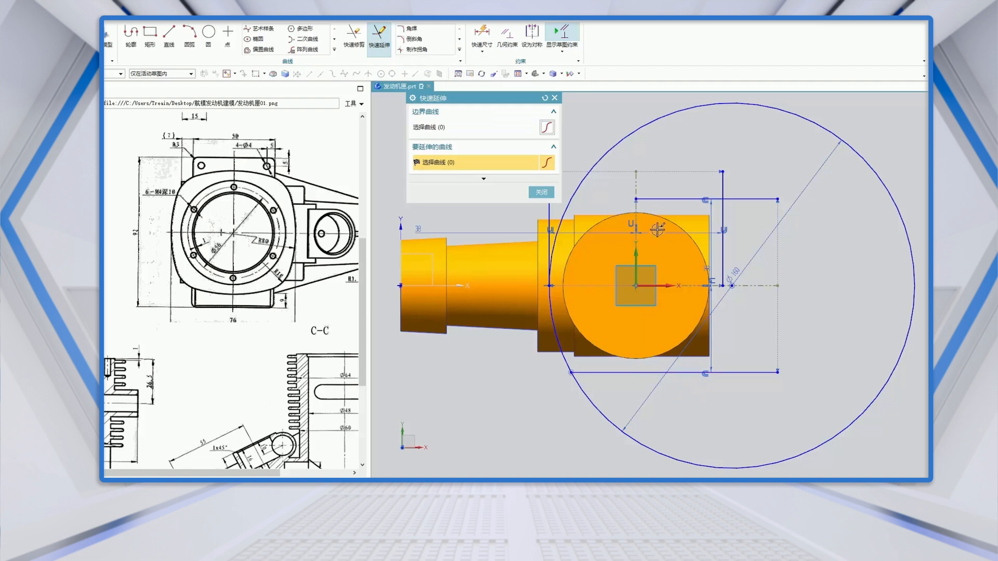
click(662, 200)
Trim the circle to the left arc between the two horizontal lines and remove the leftover offset lines with Quick Trim.
click(354, 37)
click(590, 170)
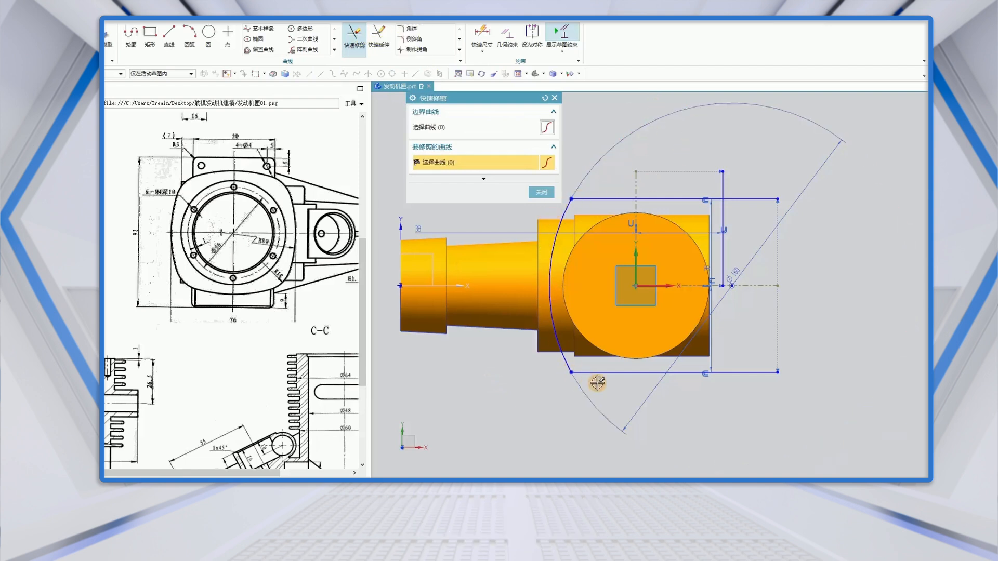
click(613, 372)
click(754, 200)
click(723, 186)
click(614, 199)
click(724, 217)
click(706, 198)
key(Escape)
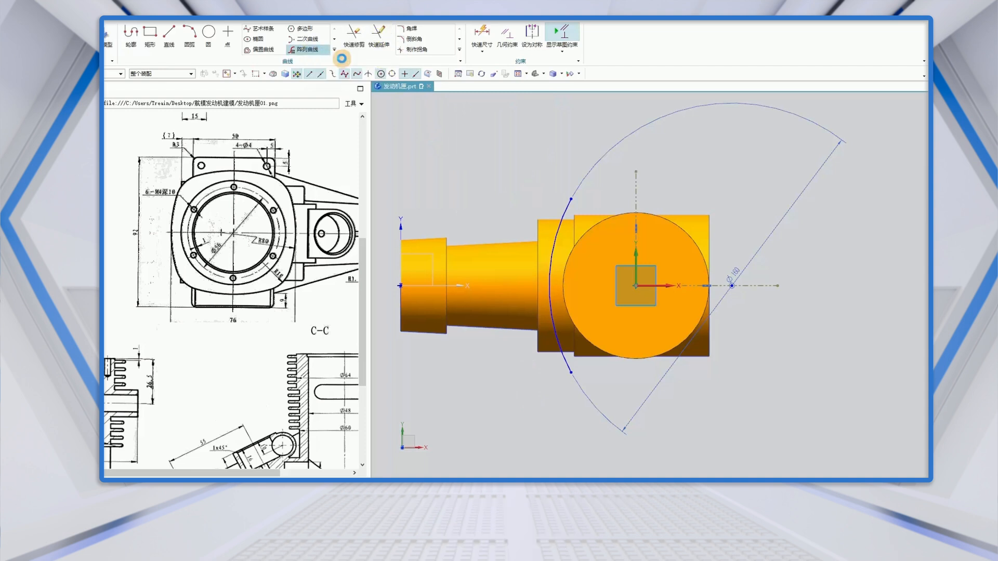
Pattern the left arc circularly about the sketch origin with a count of 4 and a pitch angle of 360/4.
click(308, 50)
click(567, 208)
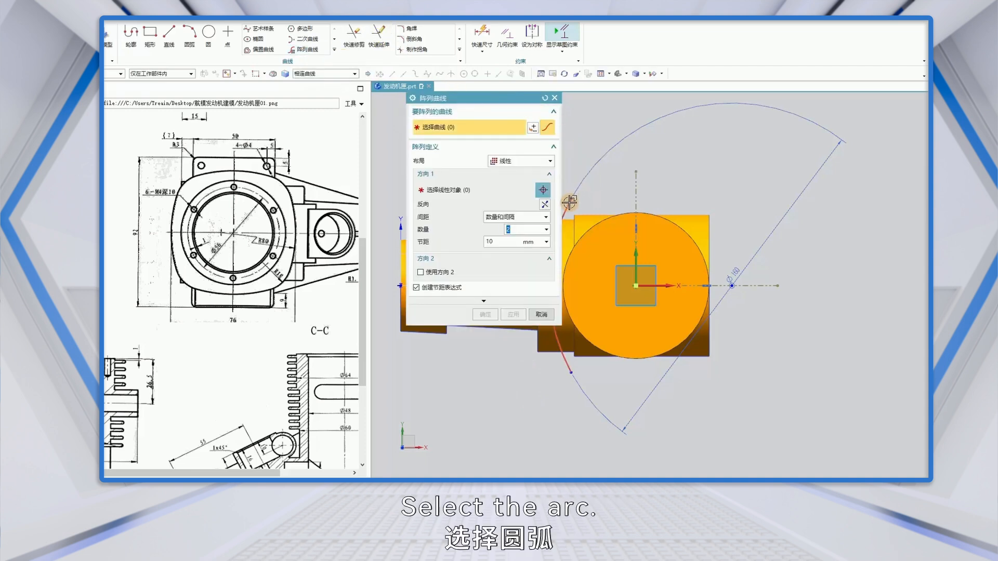
click(547, 163)
click(505, 182)
click(429, 192)
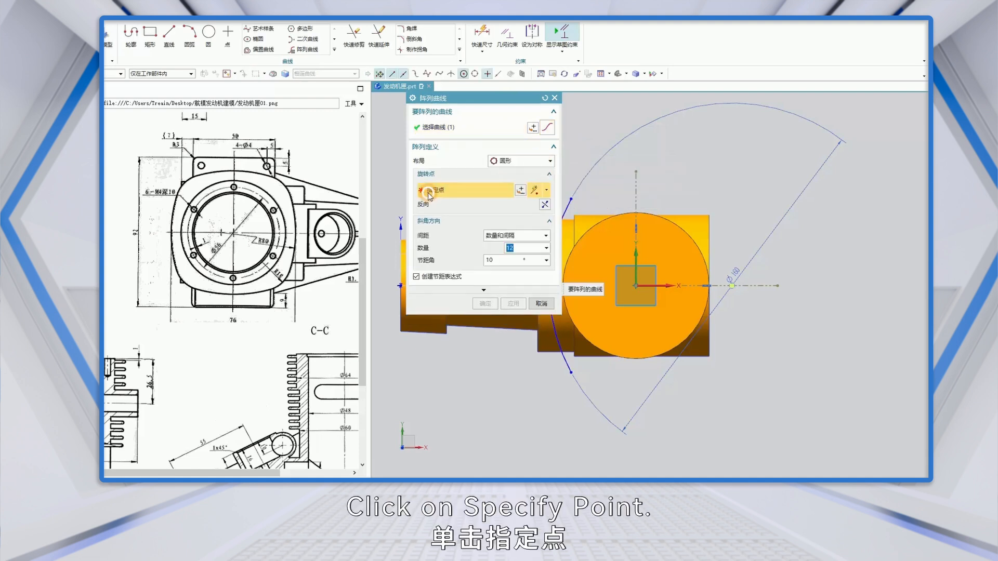
click(636, 285)
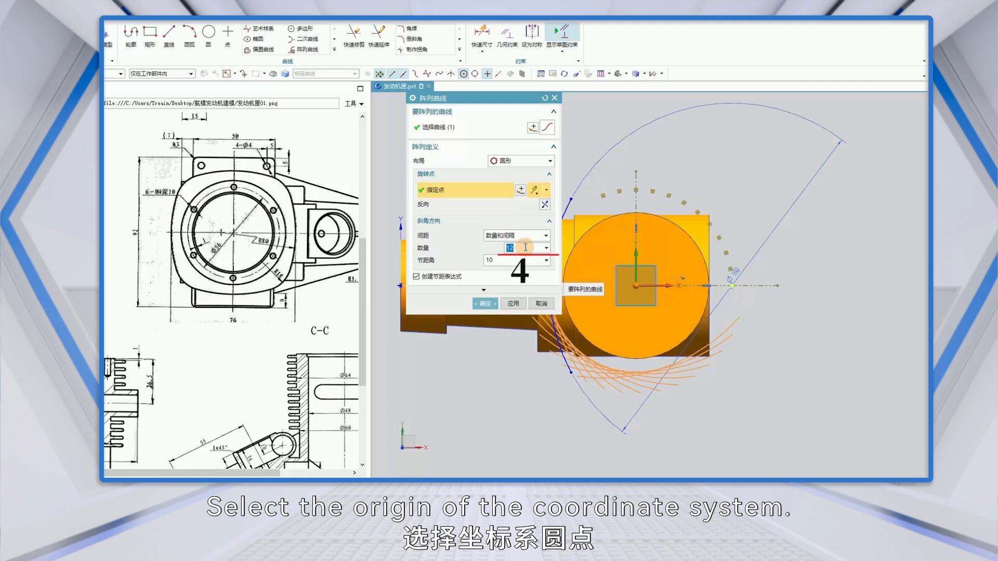
text(4)
double_click(489, 259)
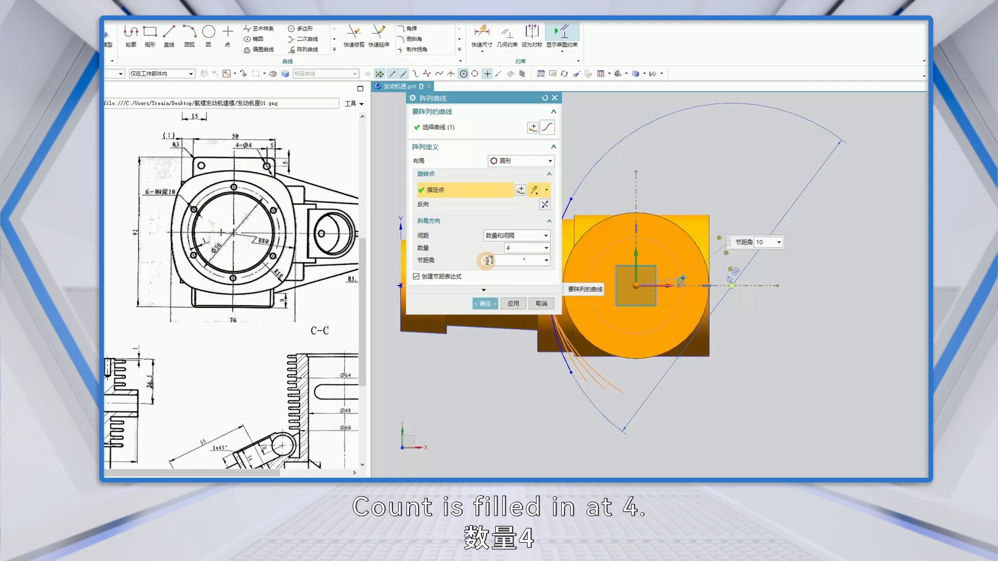
text(360/4)
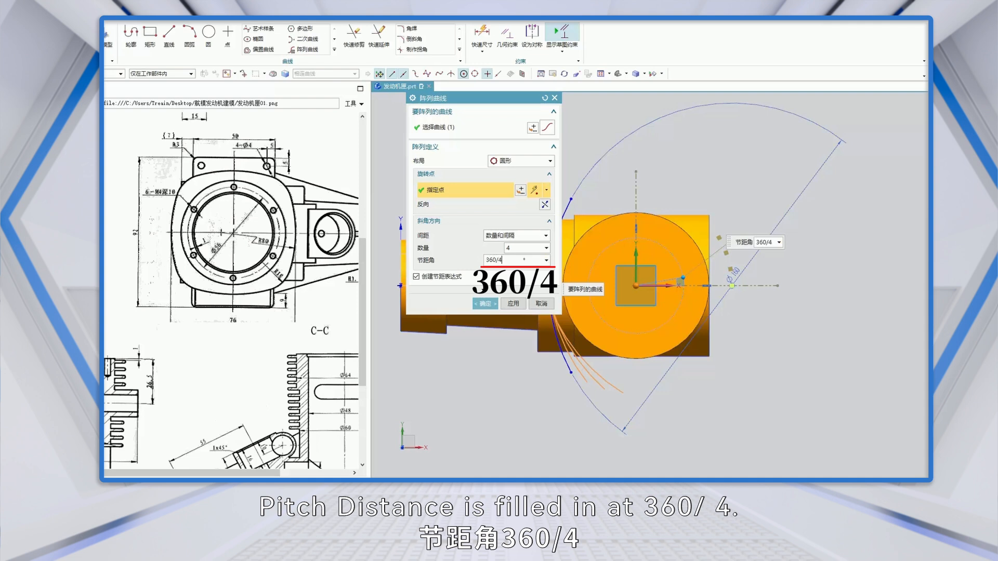
key(Return)
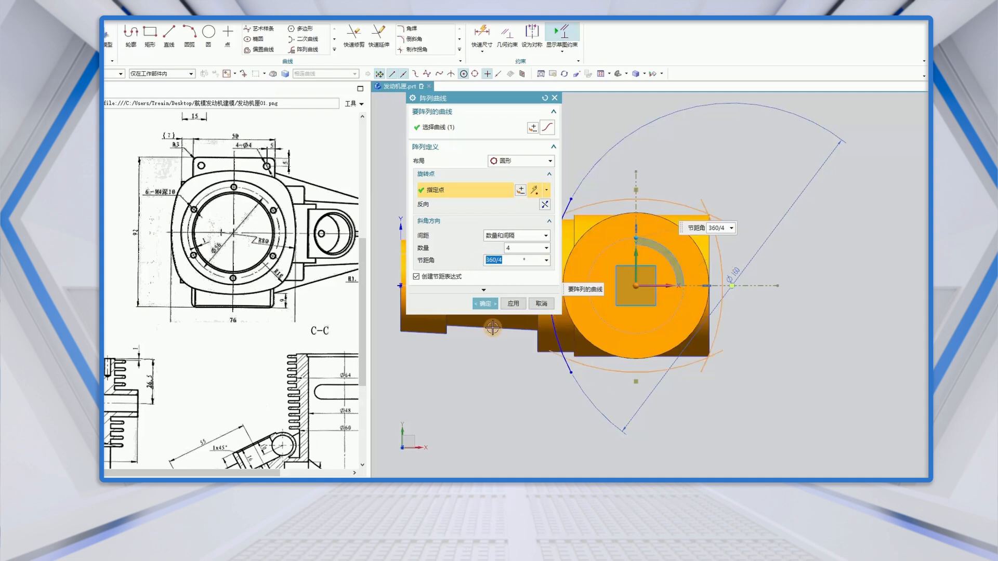
click(484, 304)
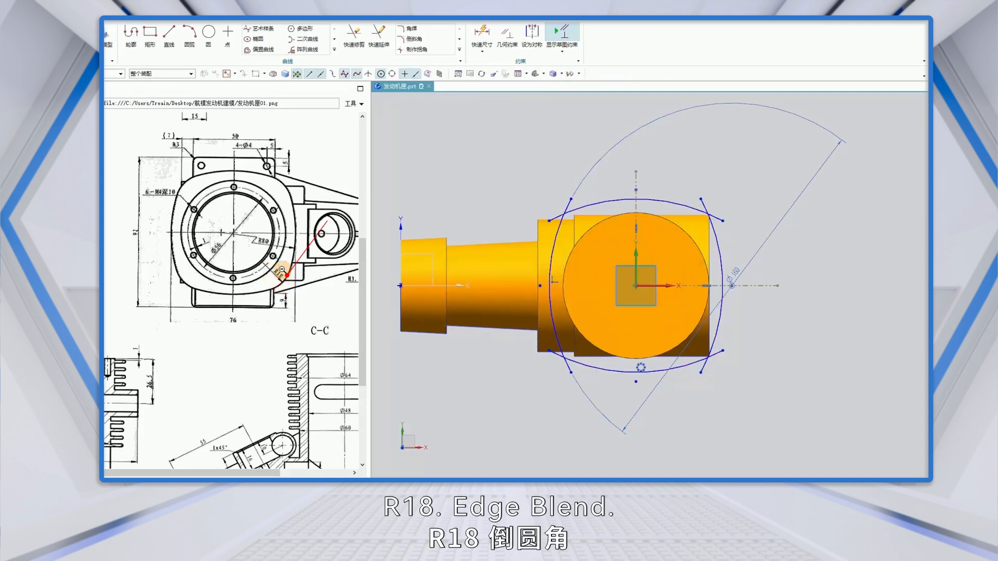
Fillet the corners between the four arcs with an 18 mm radius and finish the sketch.
click(415, 31)
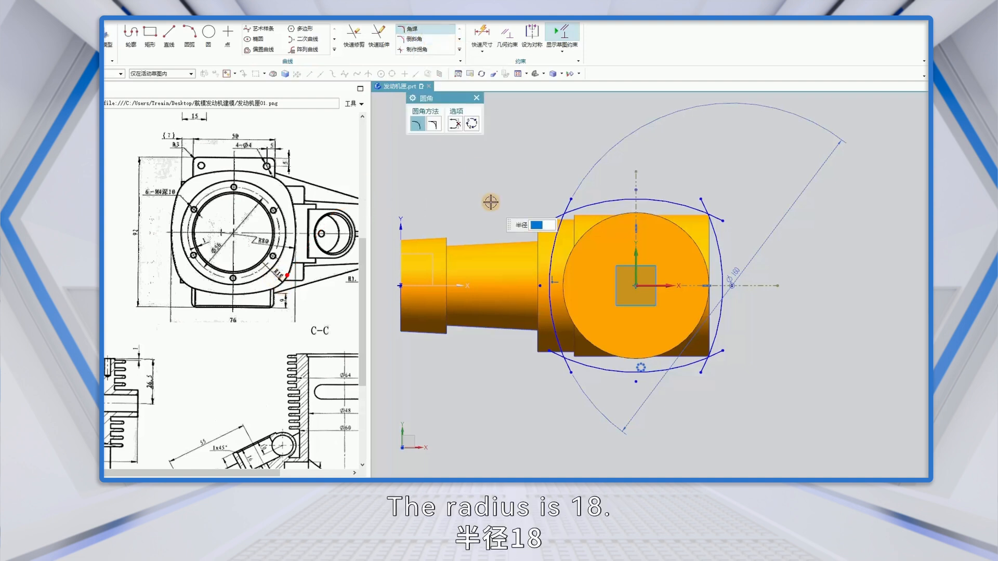
key(Return)
middle_drag(678, 194, 728, 231)
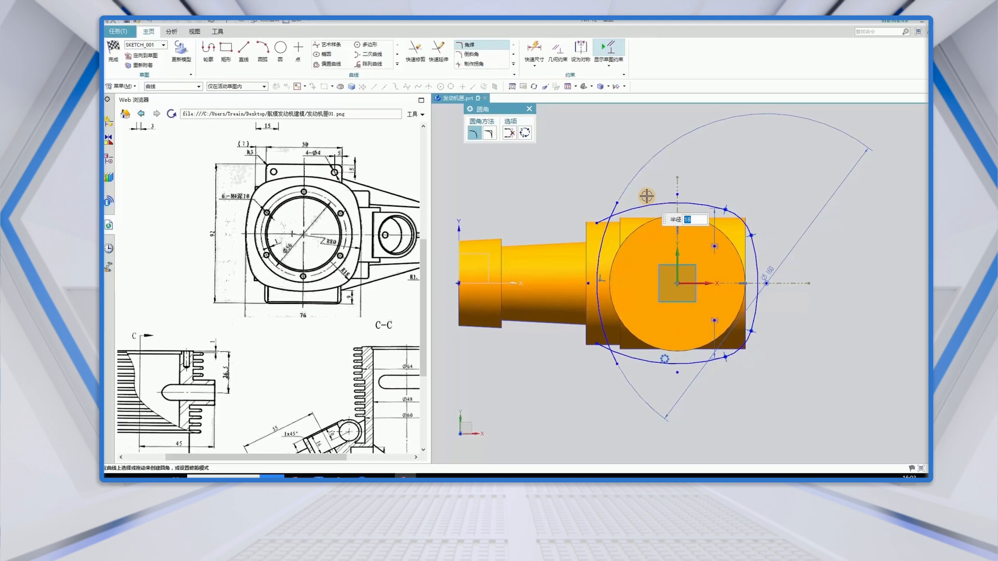
drag(641, 198, 638, 201)
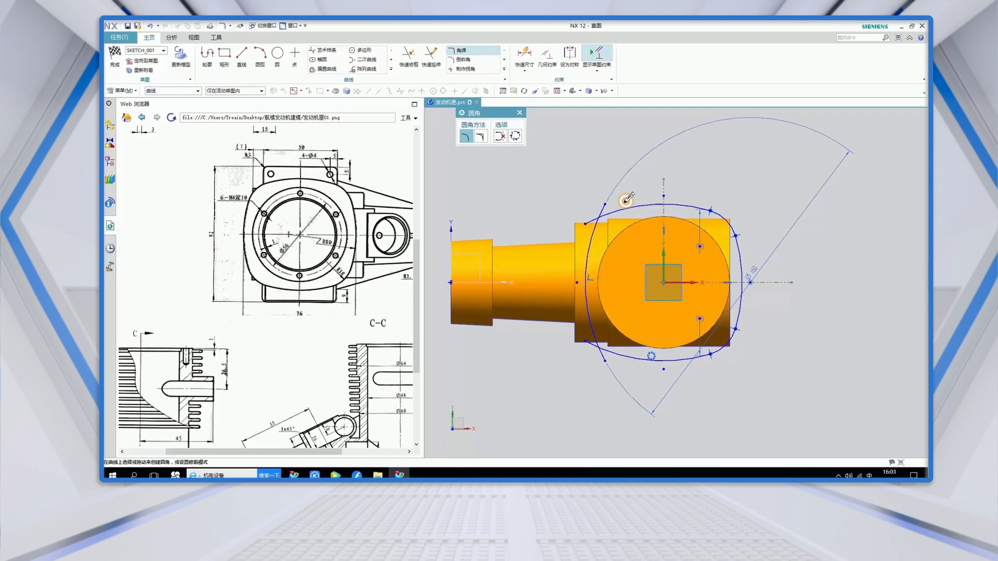
middle_click(582, 245)
click(114, 58)
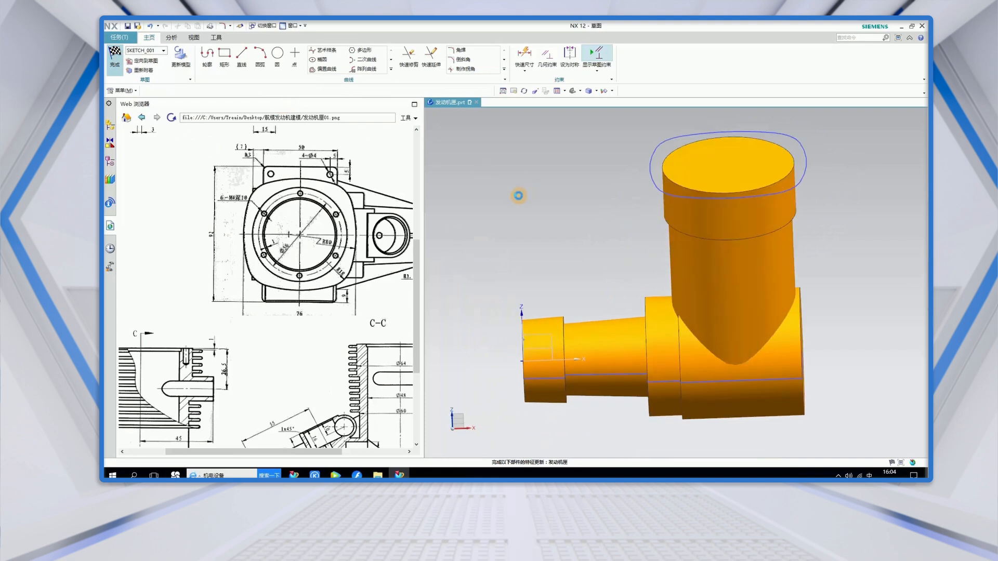
Start an extrusion of the rounded four-arc profile, reverse its direction down the column and set the start distance to 1 mm.
click(240, 56)
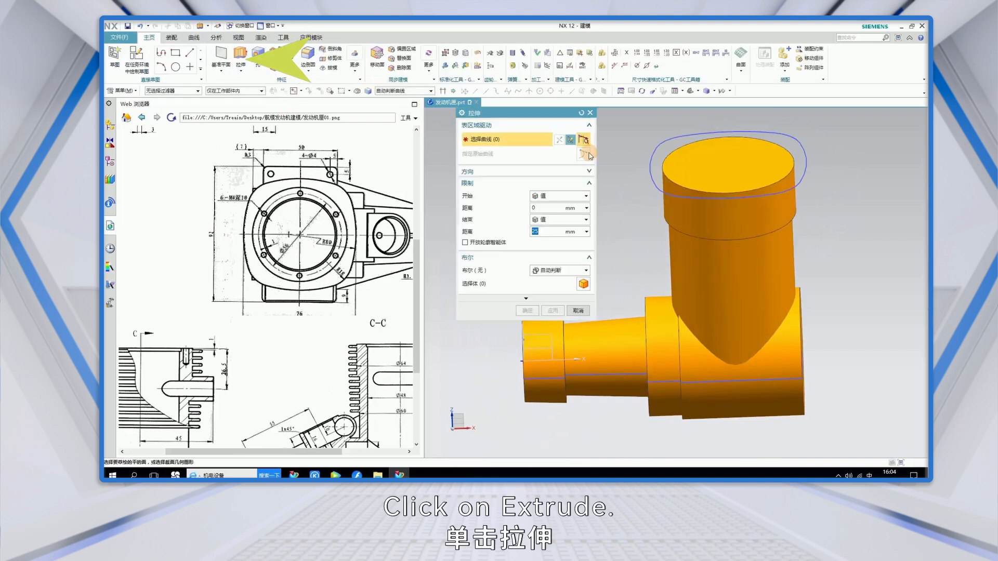
click(652, 184)
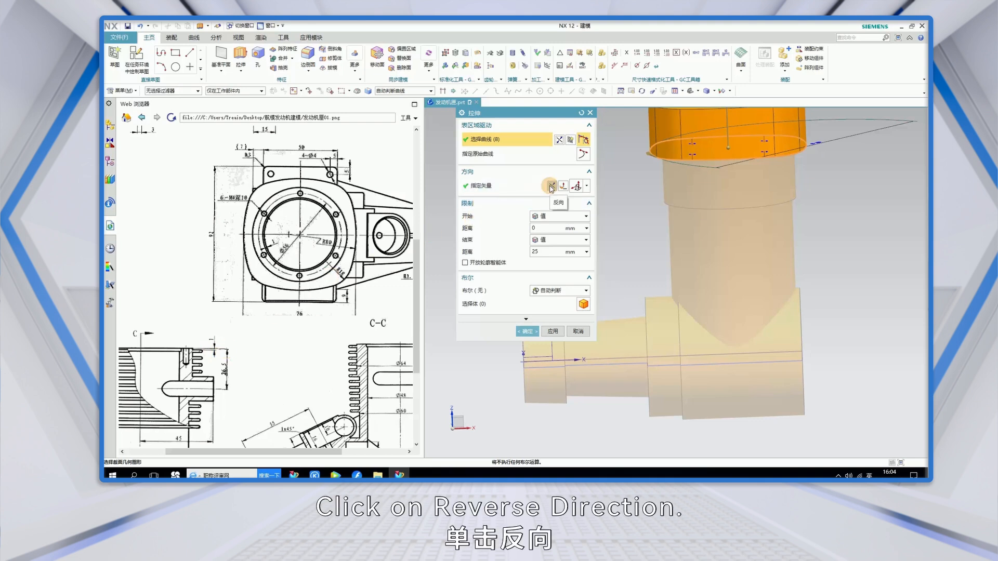
click(551, 187)
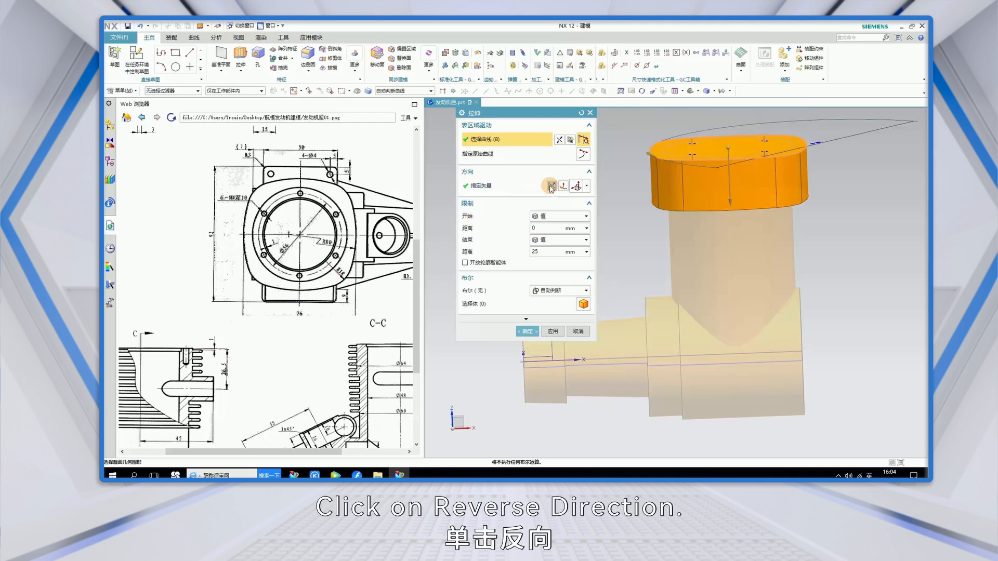
double_click(542, 229)
text(1)
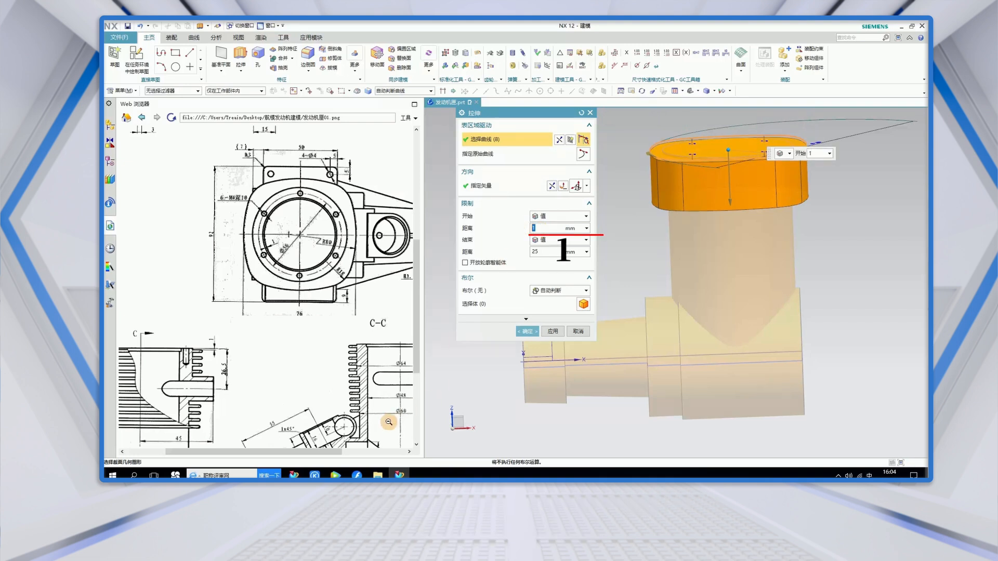
Bring the section view's fin thickness into sight, then set the extrusion's end distance to 1+1.7 mm and its Boolean to None.
drag(334, 452, 396, 451)
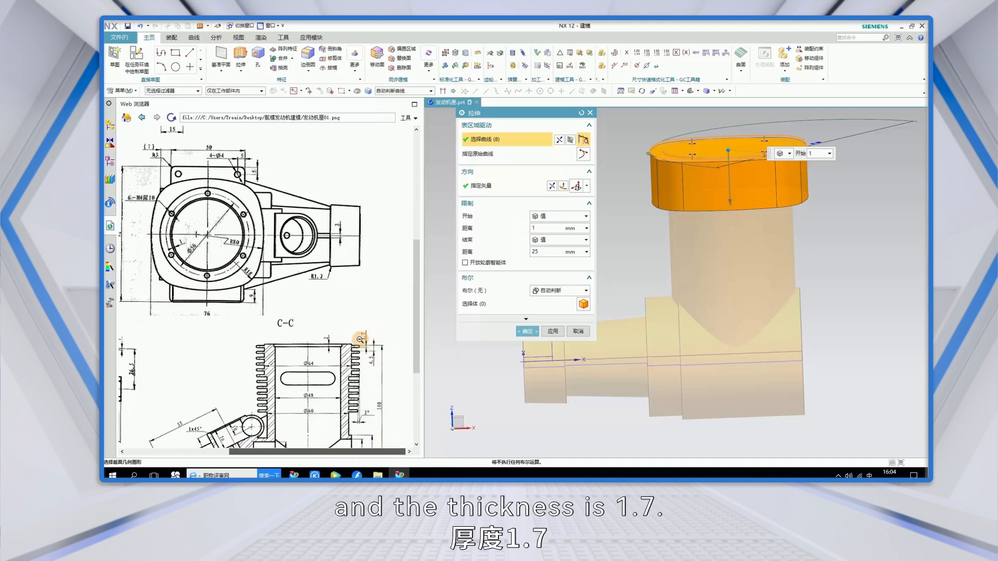
double_click(534, 252)
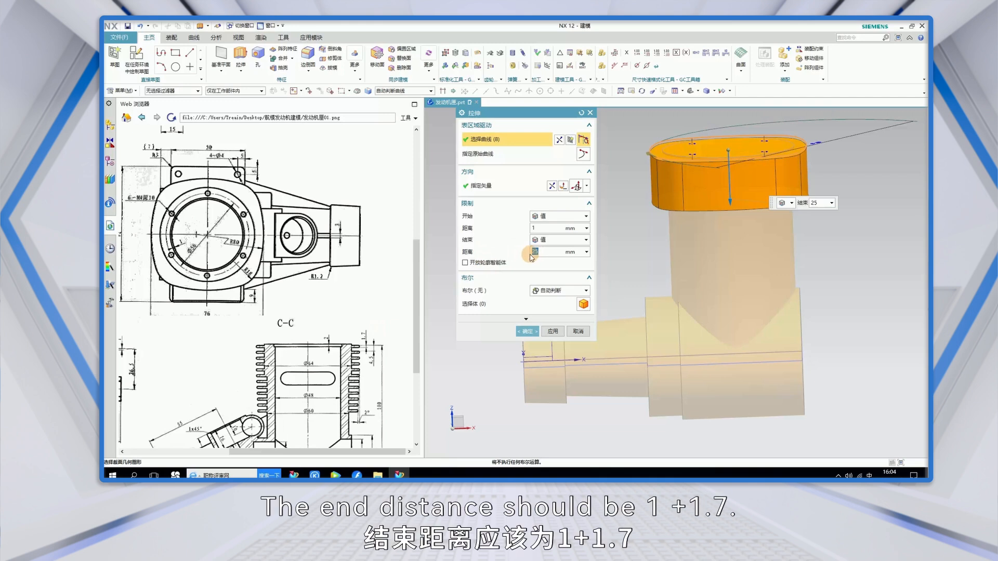
text(1)
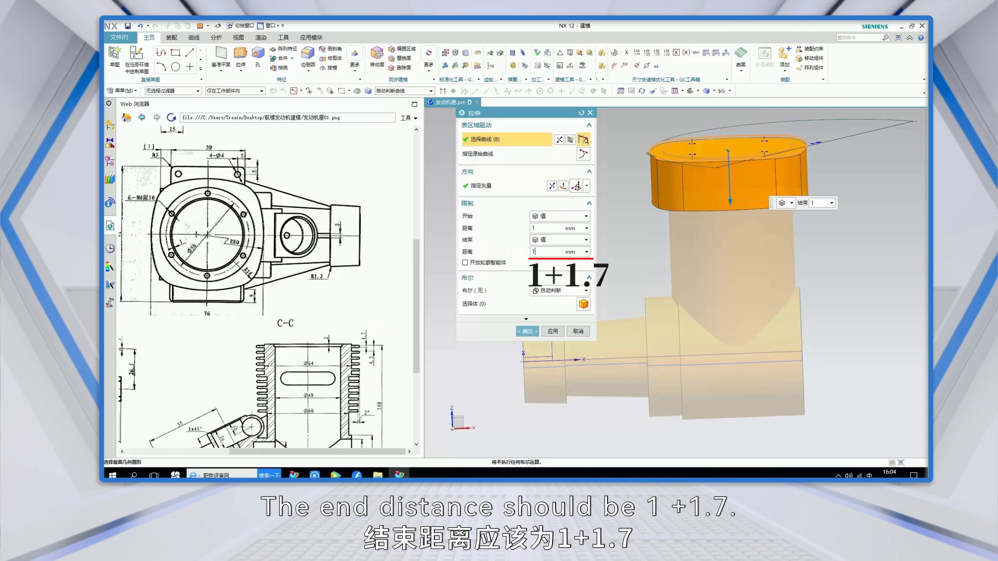
text(+1.7)
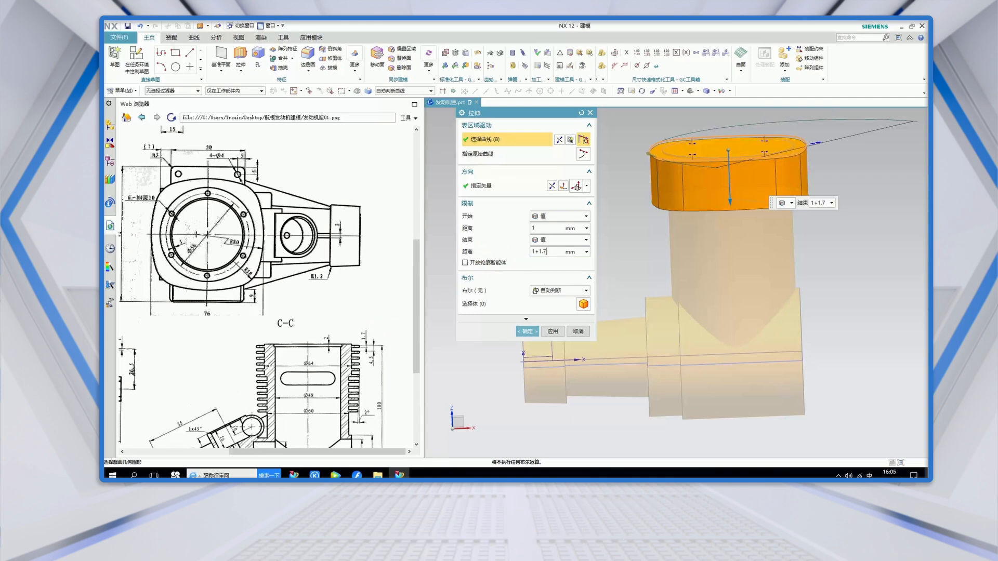
double_click(530, 255)
middle_drag(628, 248, 509, 296)
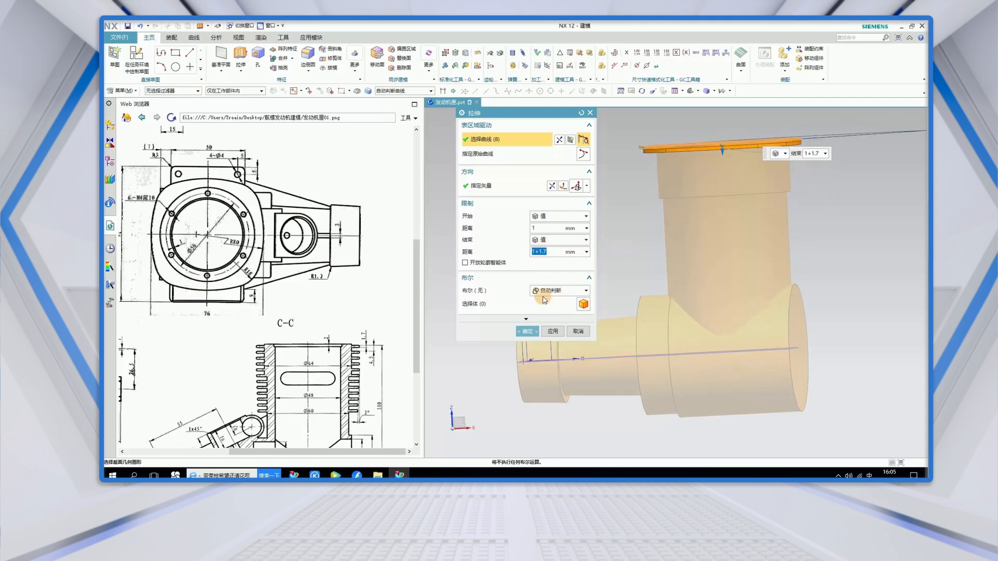
click(542, 291)
click(548, 302)
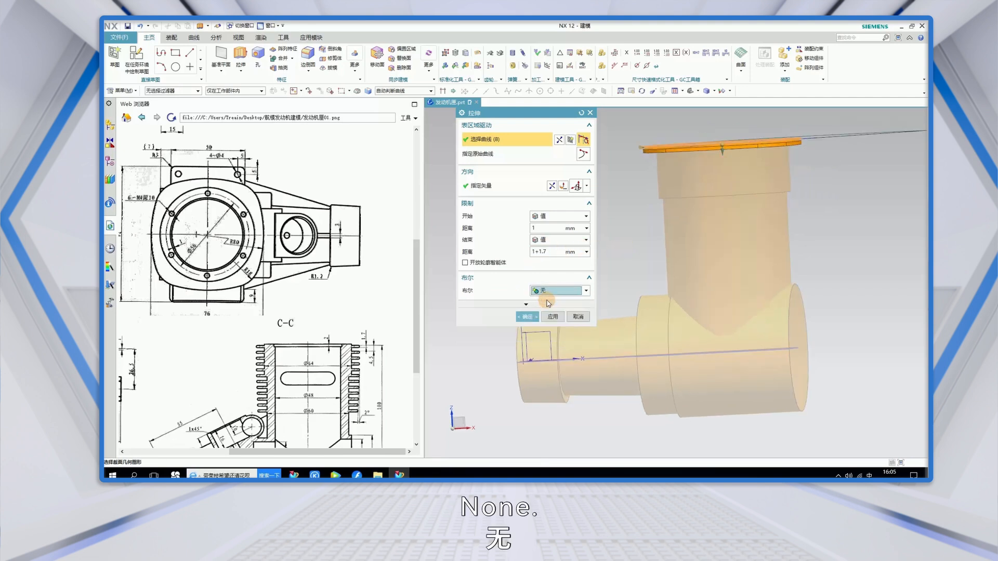
Complete the fin extrusion and start a linear feature pattern of the fin with the Z axis as its direction.
click(526, 317)
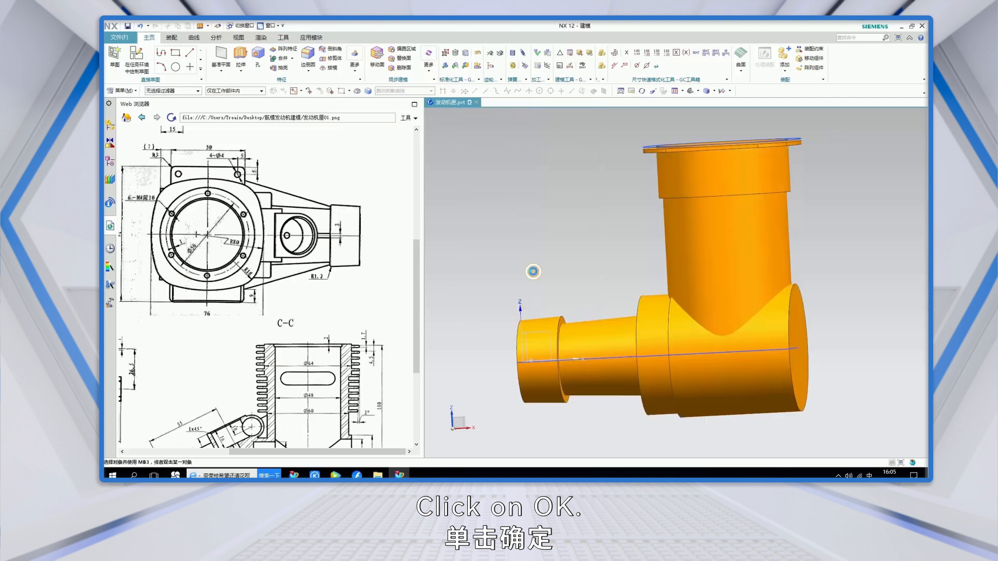
click(285, 54)
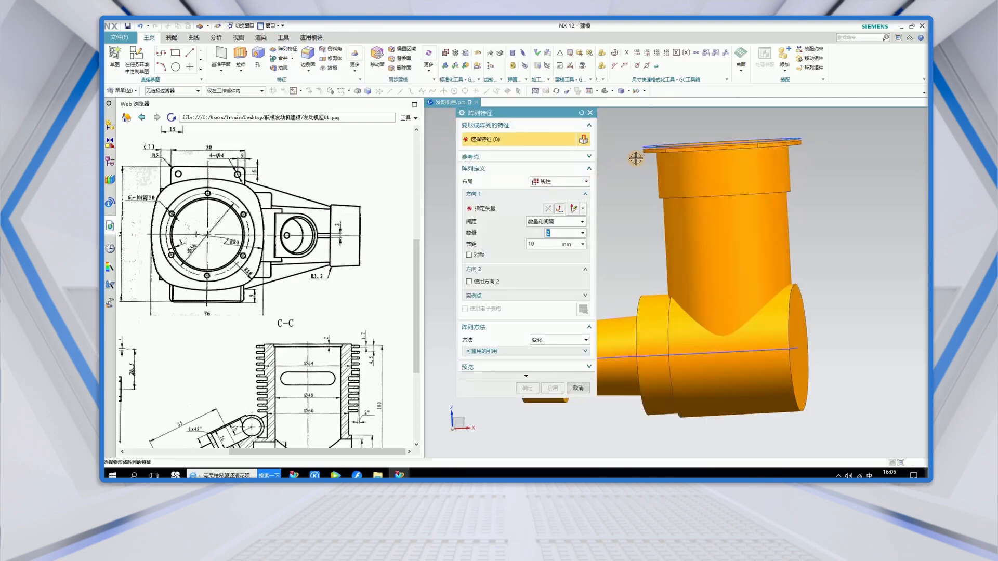
scroll(636, 158, down, 3)
click(656, 146)
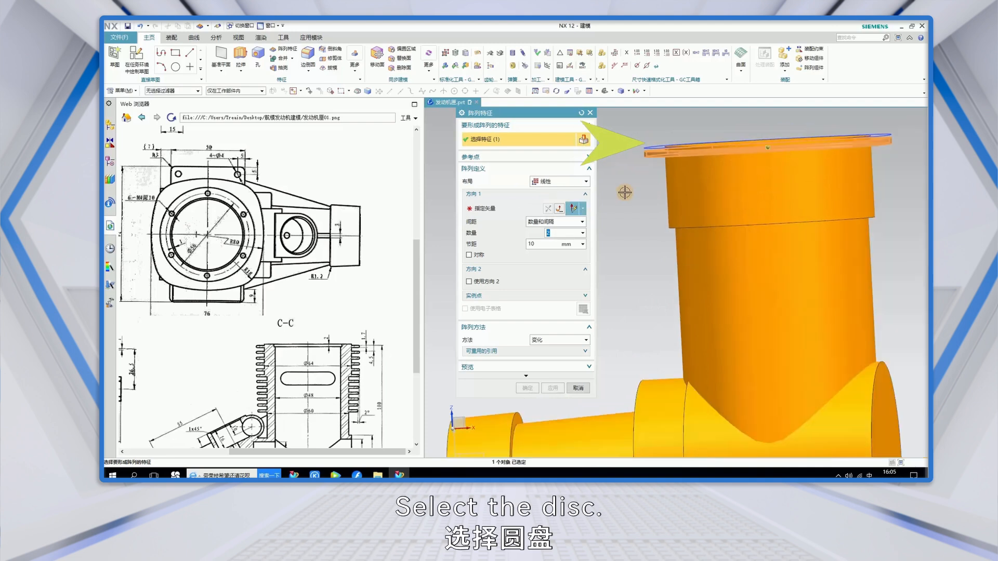
scroll(625, 192, up, 2)
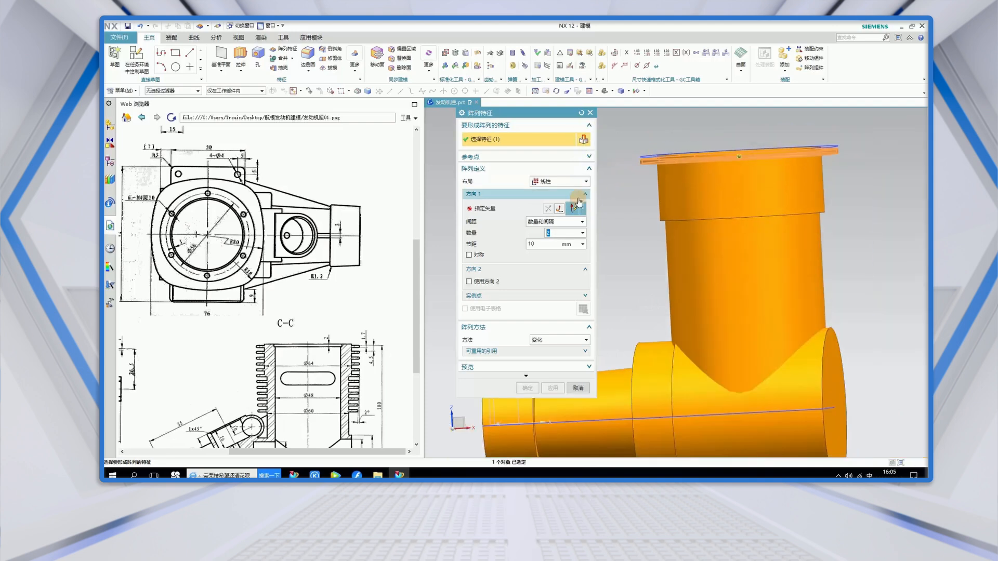
click(479, 212)
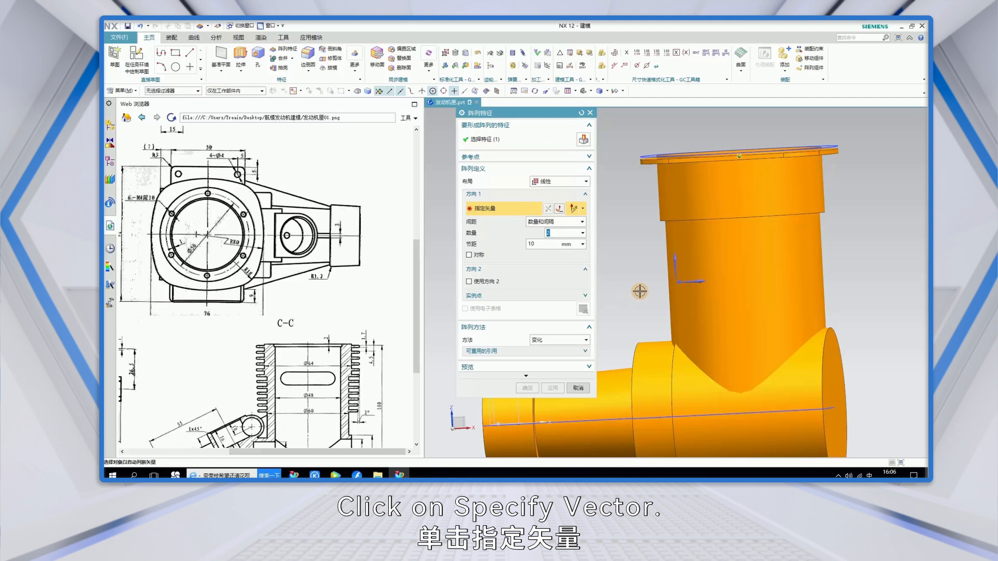
middle_drag(638, 293, 645, 294)
click(626, 255)
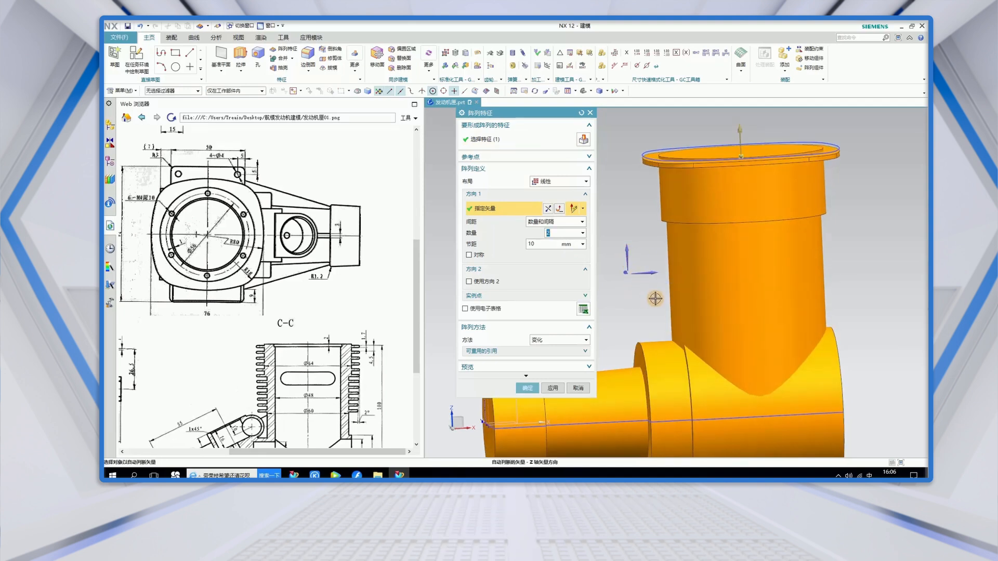
Set the fin pattern's count to 12 and its pitch distance to 4.5 mm.
click(547, 234)
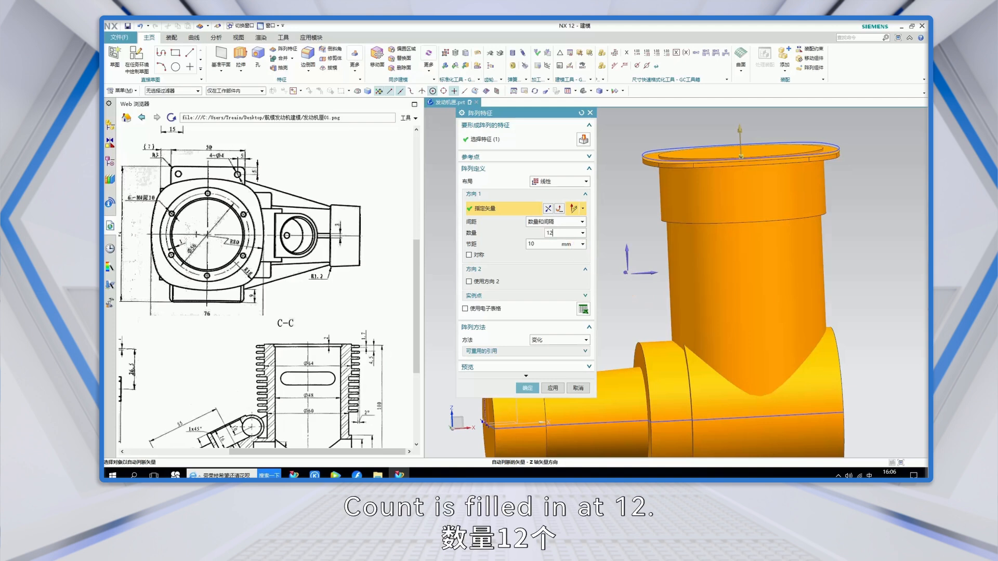
key(Tab)
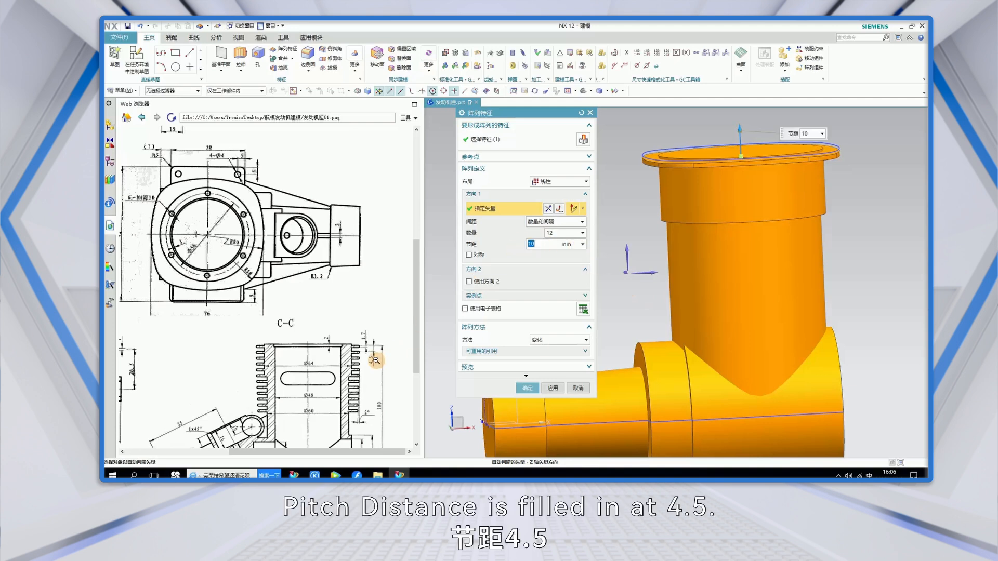
text(4)
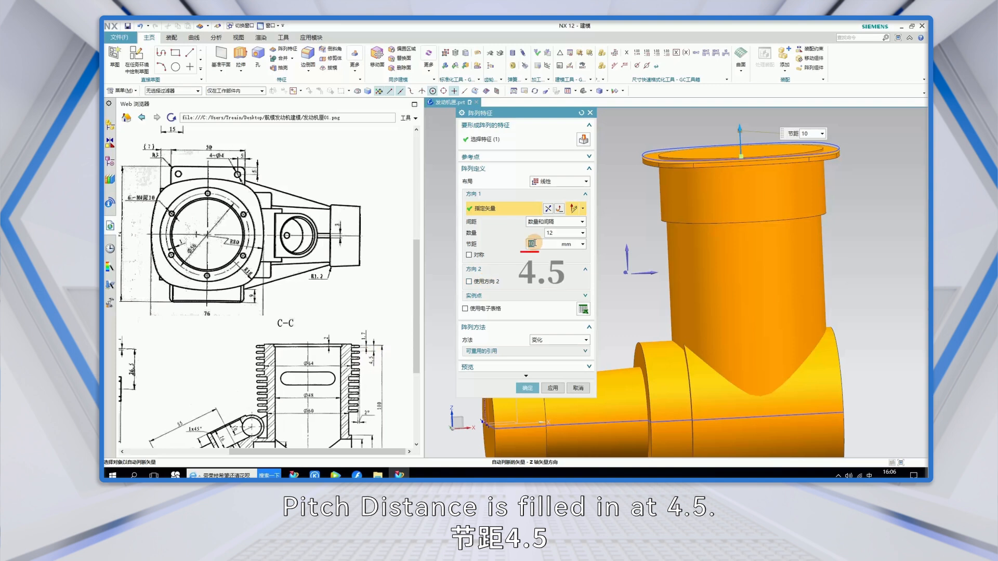
text(.5)
key(Return)
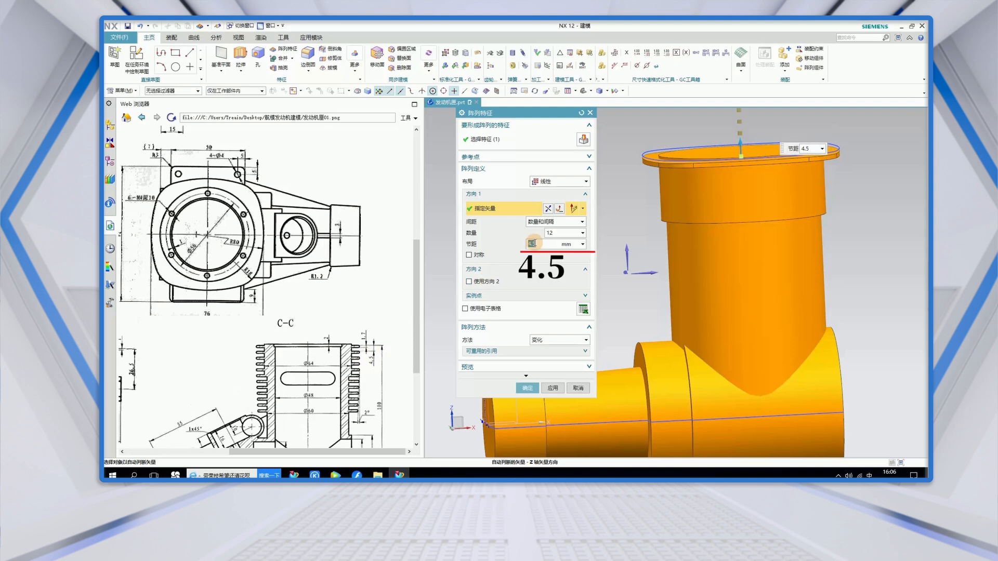
Reverse the pattern direction so it runs down the column and create the patterned fins.
scroll(652, 247, down, 1)
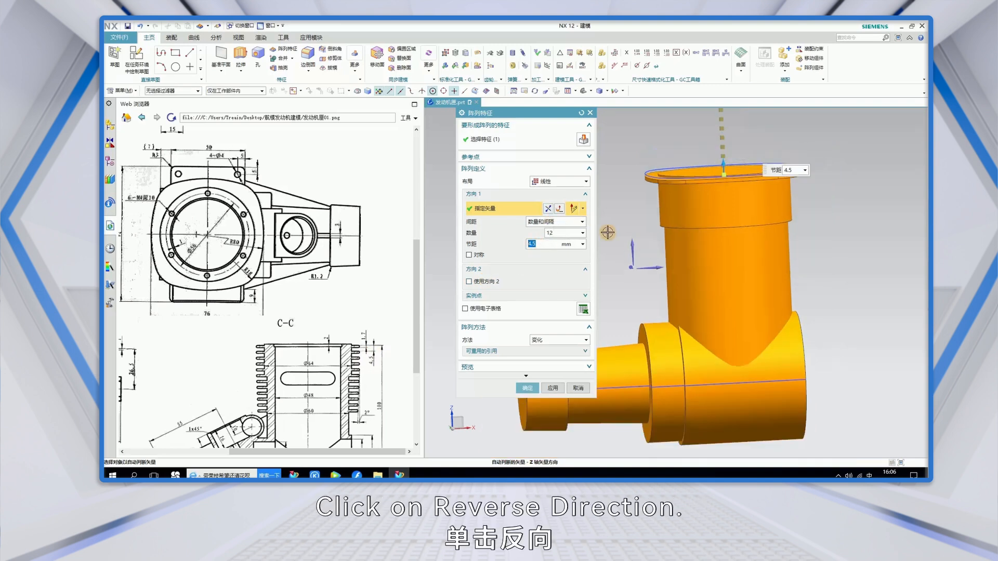
click(554, 210)
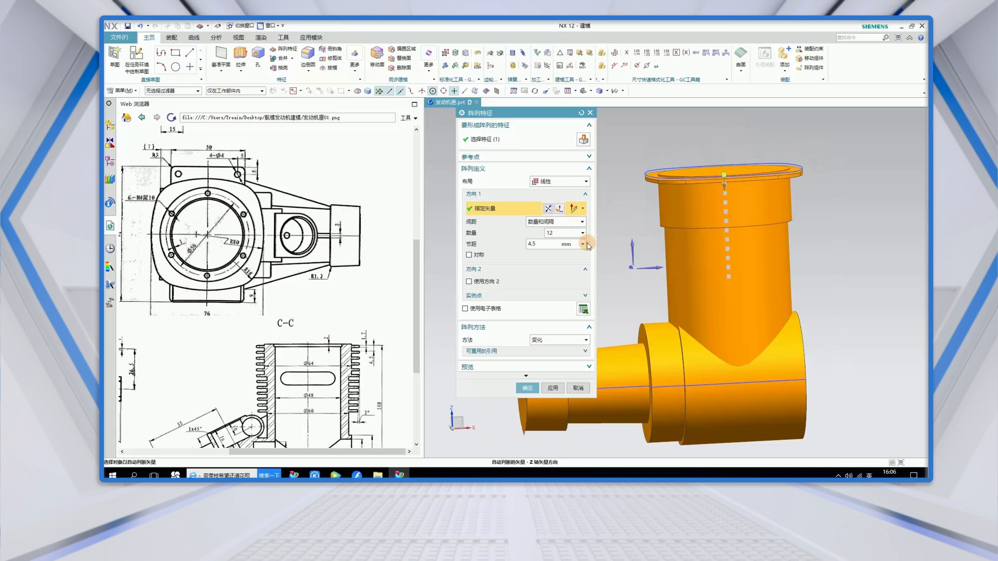
click(527, 387)
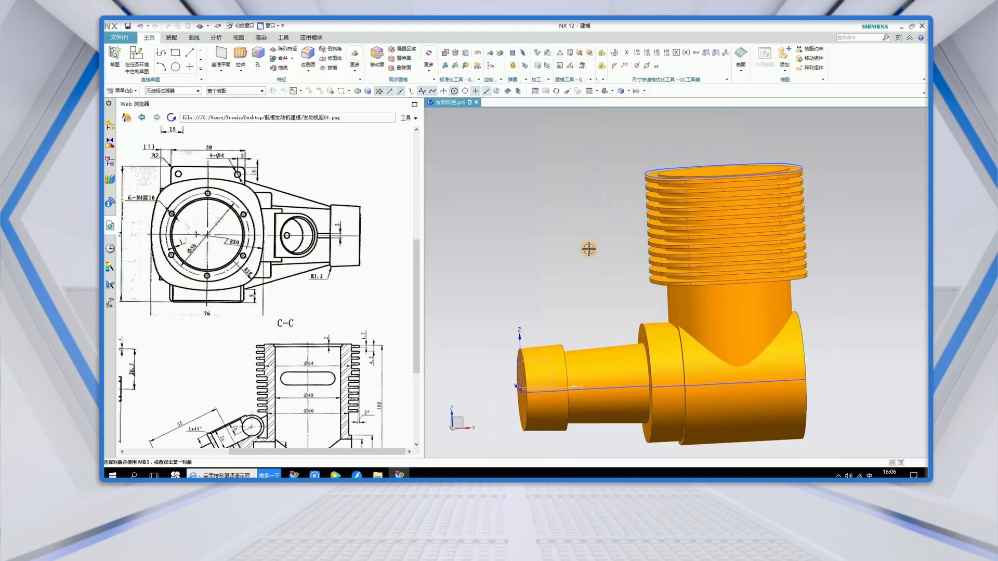